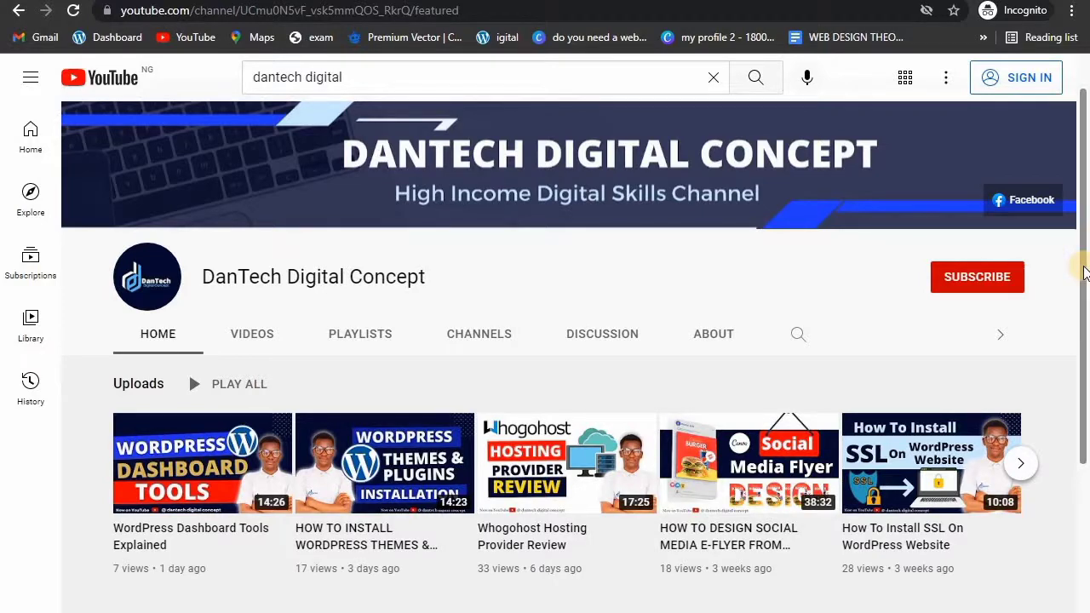
Step: Search Google for 'xampp download' in the New Tab Chrome window
drag(1083, 269, 1083, 194)
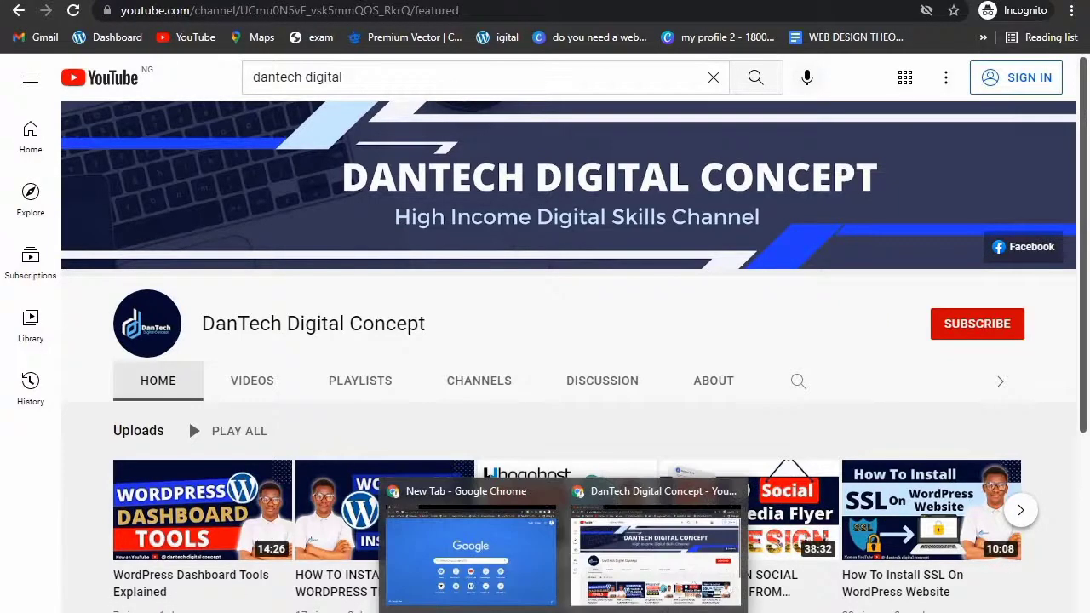
click(511, 577)
click(378, 9)
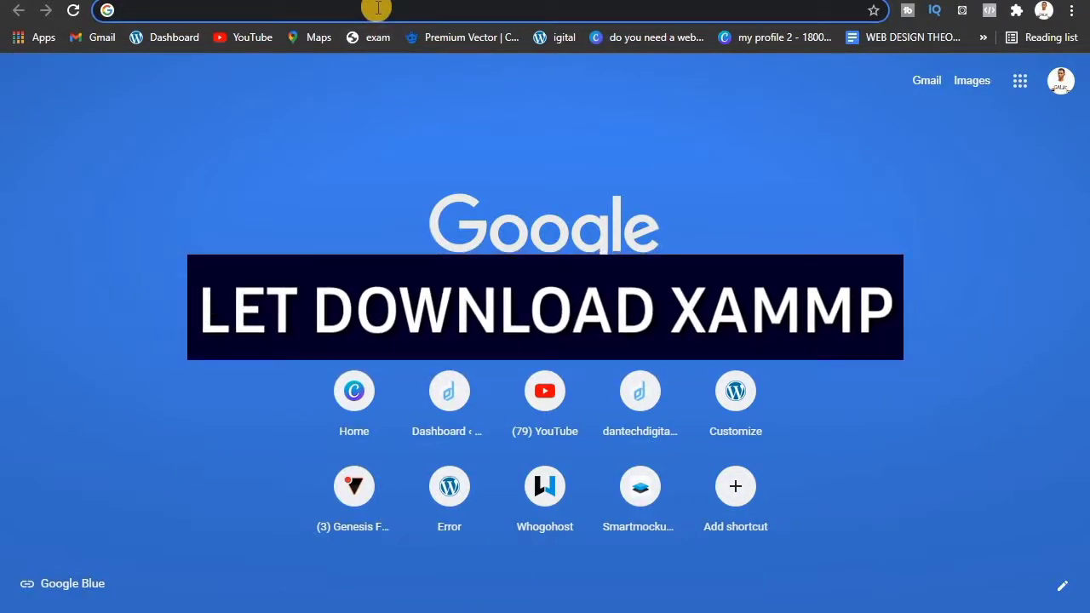
text(x)
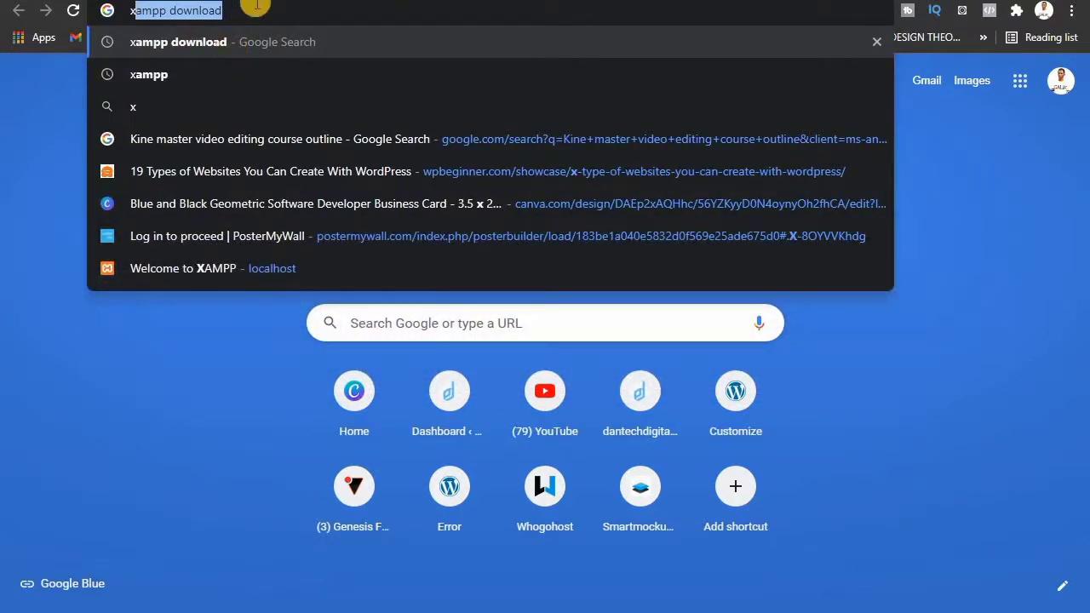
key(Return)
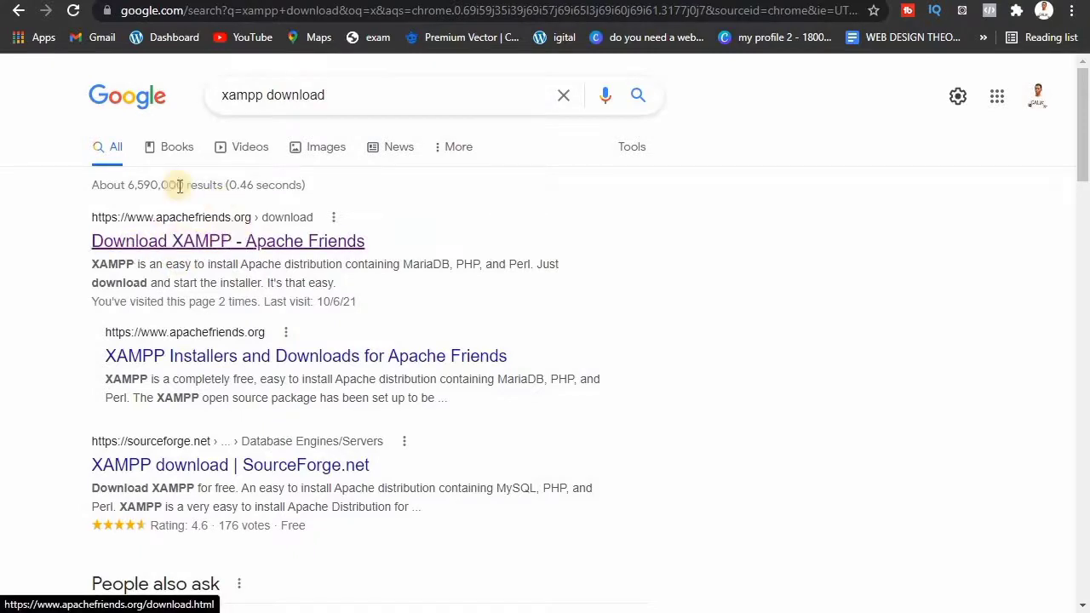
Step: From the Apache Friends page, download the XAMPP 8.0.11 64-bit Windows installer
click(218, 246)
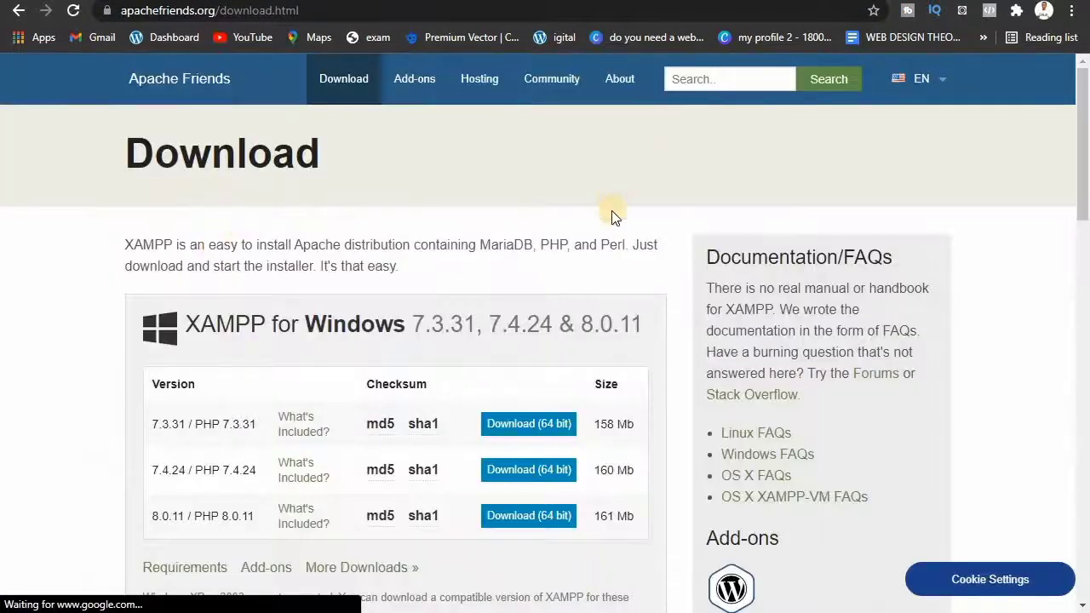
mouse_move(1081, 198)
mouse_down()
mouse_move(1081, 247)
mouse_move(1083, 194)
mouse_up()
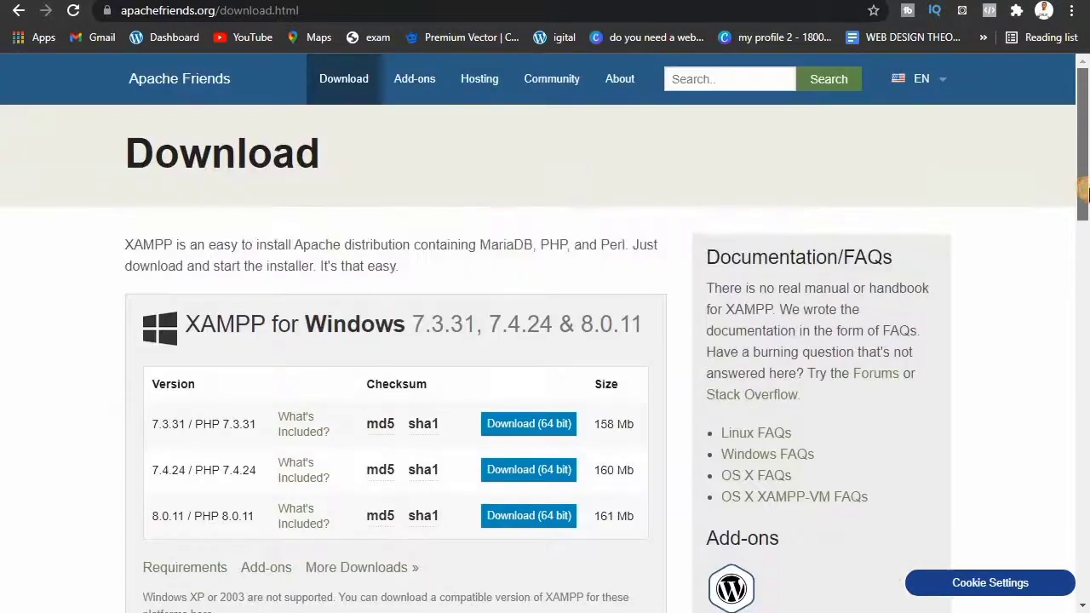
drag(1086, 143, 1085, 185)
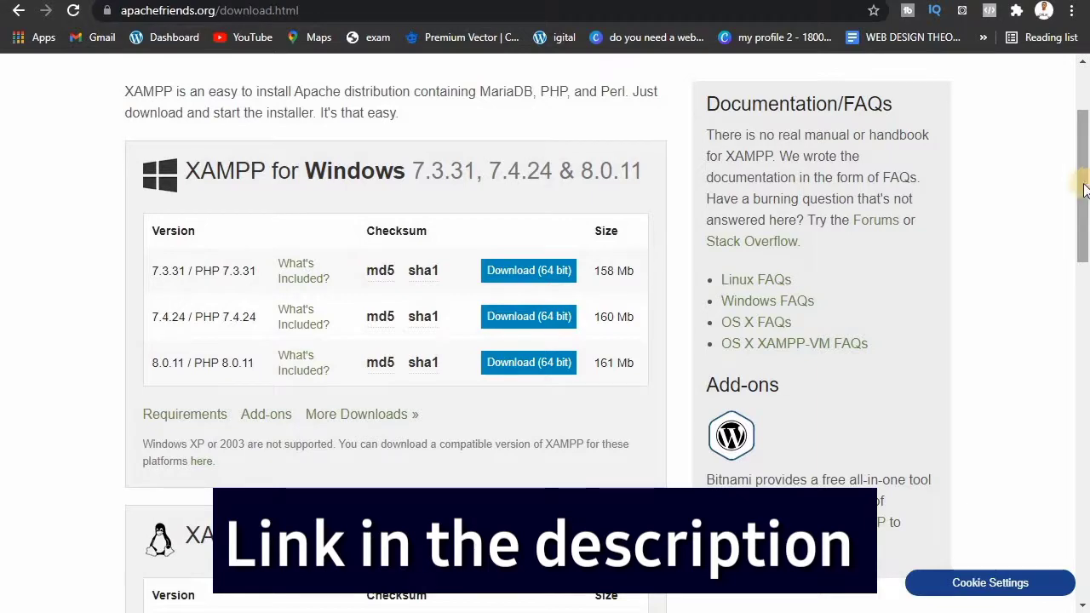
drag(1085, 189, 1076, 339)
drag(1087, 394, 1084, 194)
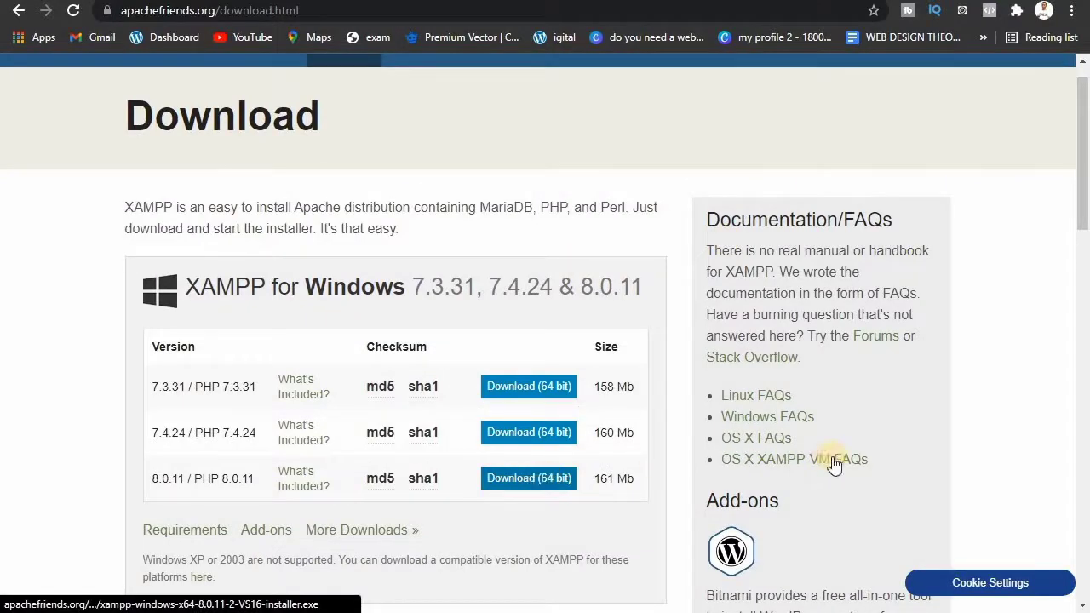
scroll(709, 285, down, 2)
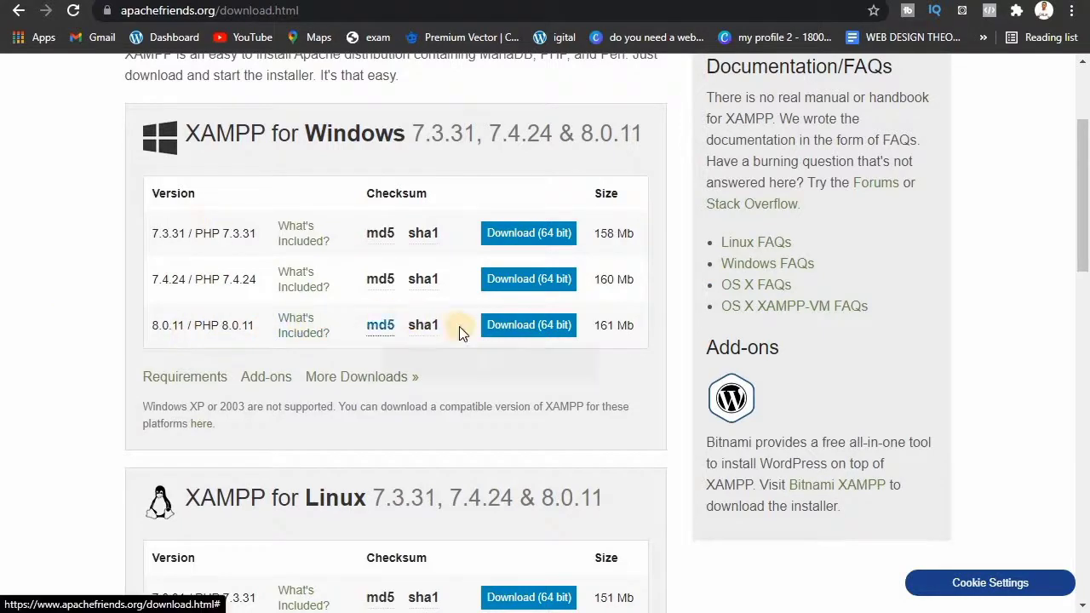
click(527, 326)
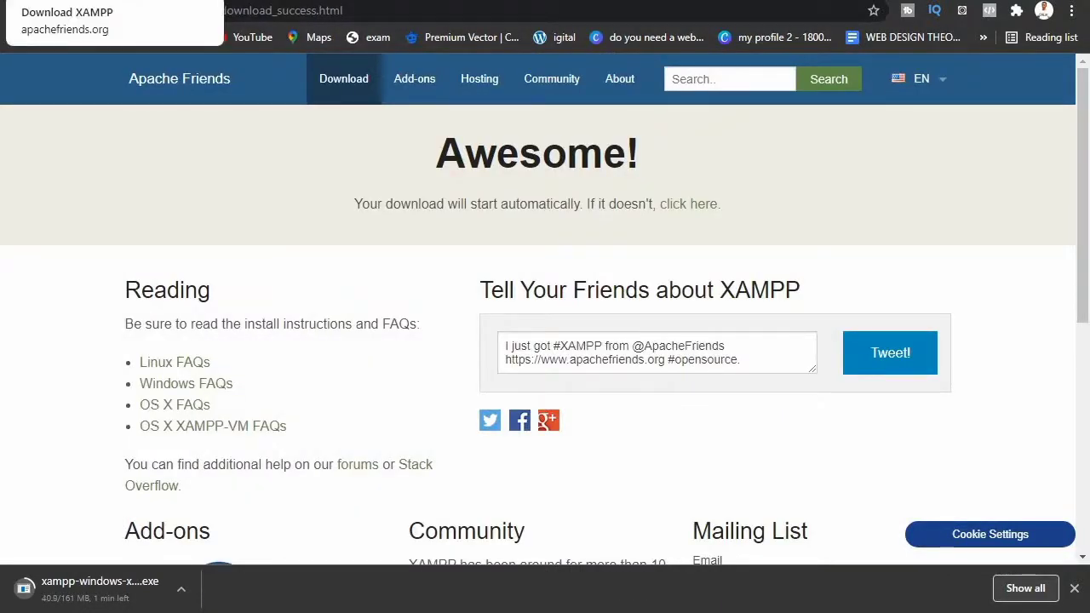
Step: Check the XAMPP download list and success pages, then return to the DanTech Digital Concept YouTube window
click(85, 1)
click(256, 1)
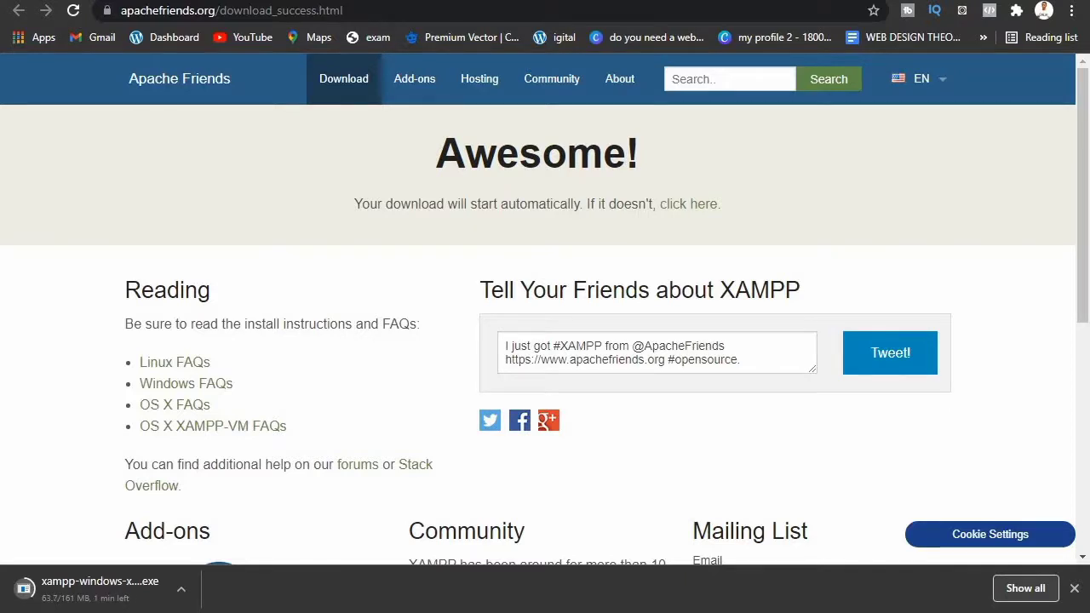
key(alt+Left)
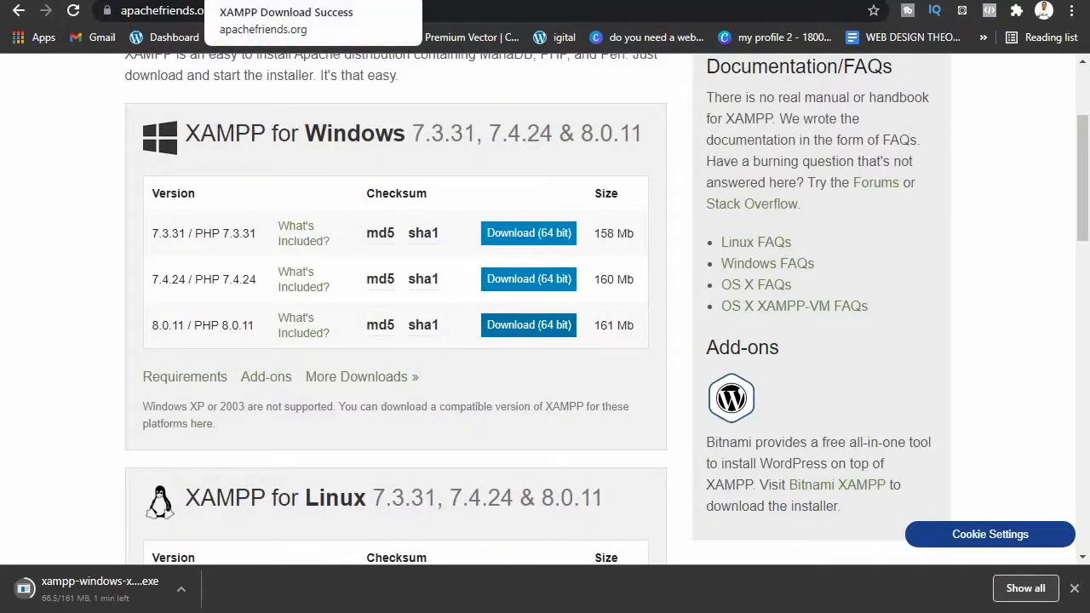
key(alt+Right)
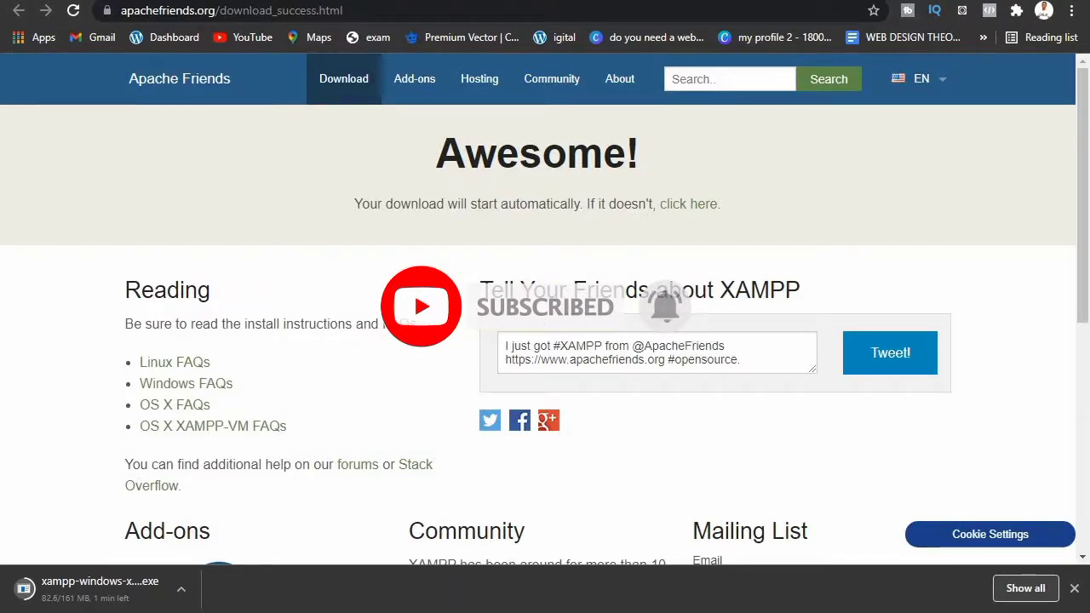
mouse_move(566, 612)
click(613, 582)
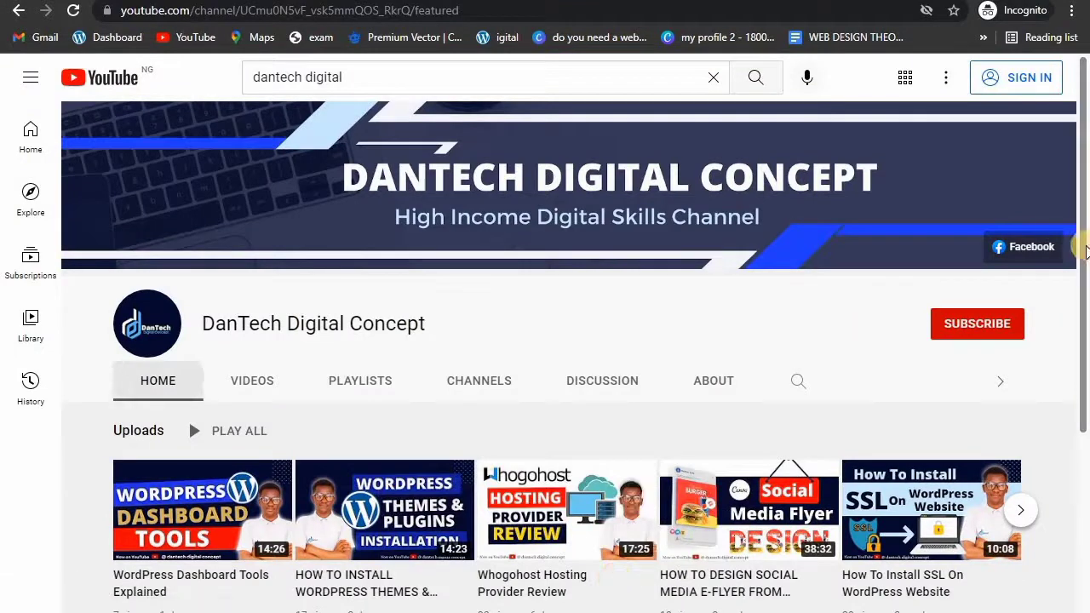
Step: Browse the YouTube channel page, then go back to the XAMPP download success window
drag(1085, 262, 1084, 331)
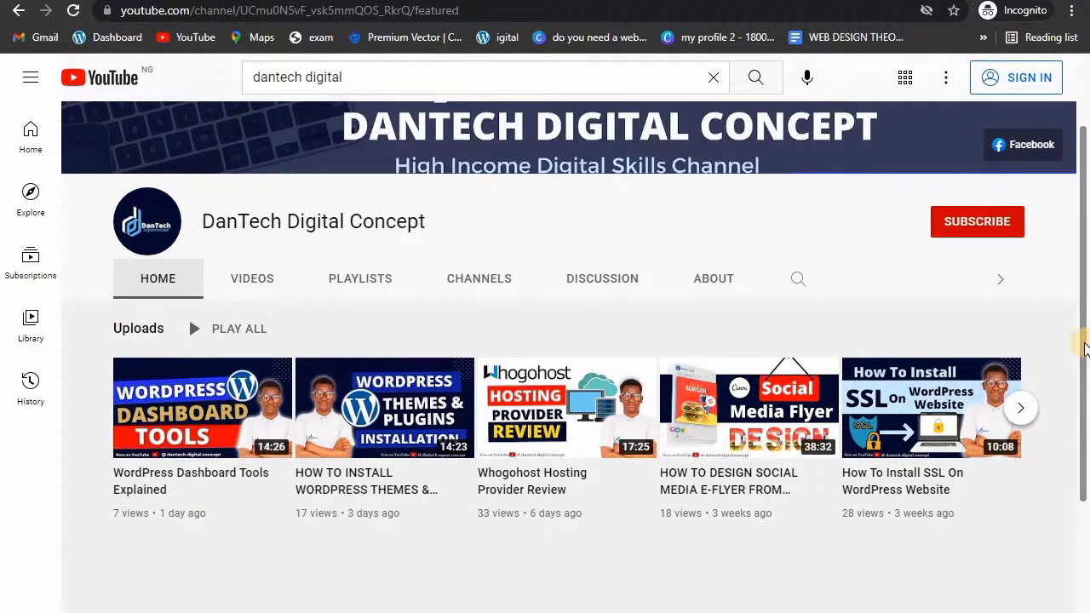
drag(1085, 300, 1084, 232)
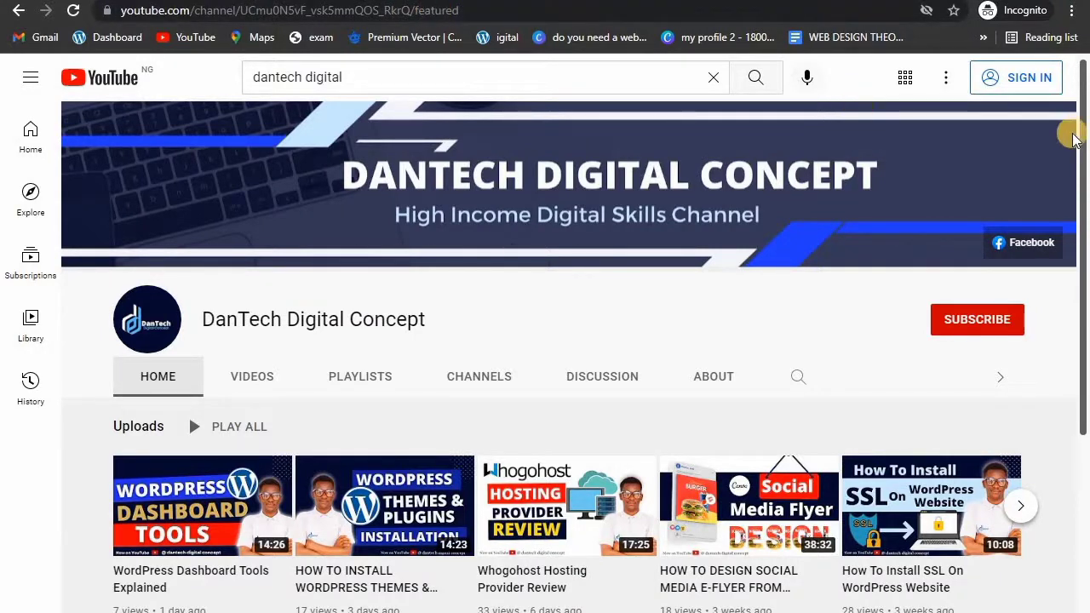
drag(1084, 146, 1085, 244)
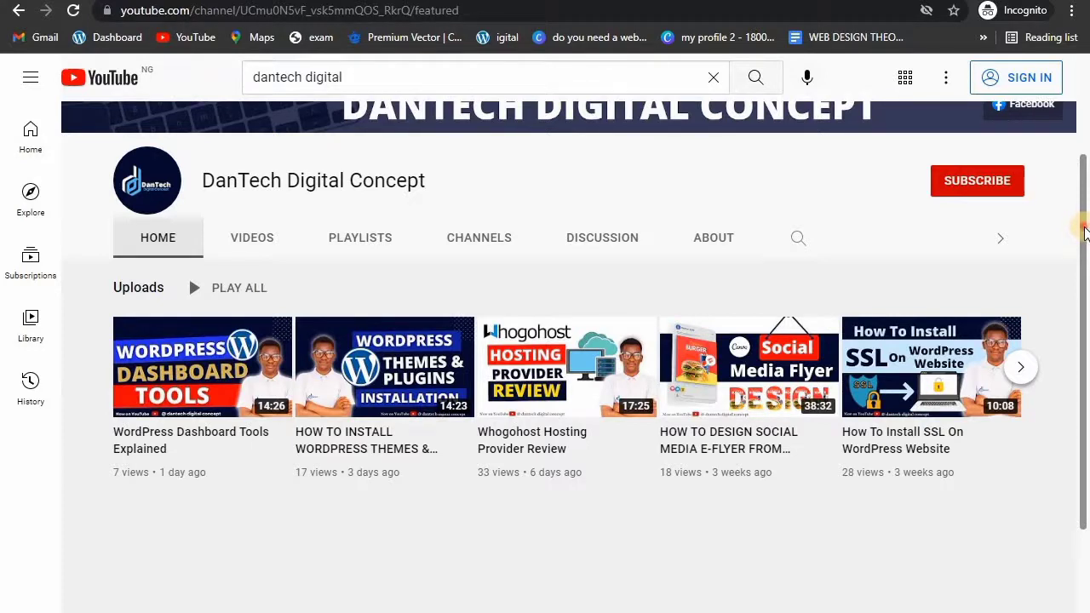
drag(1083, 228, 1084, 228)
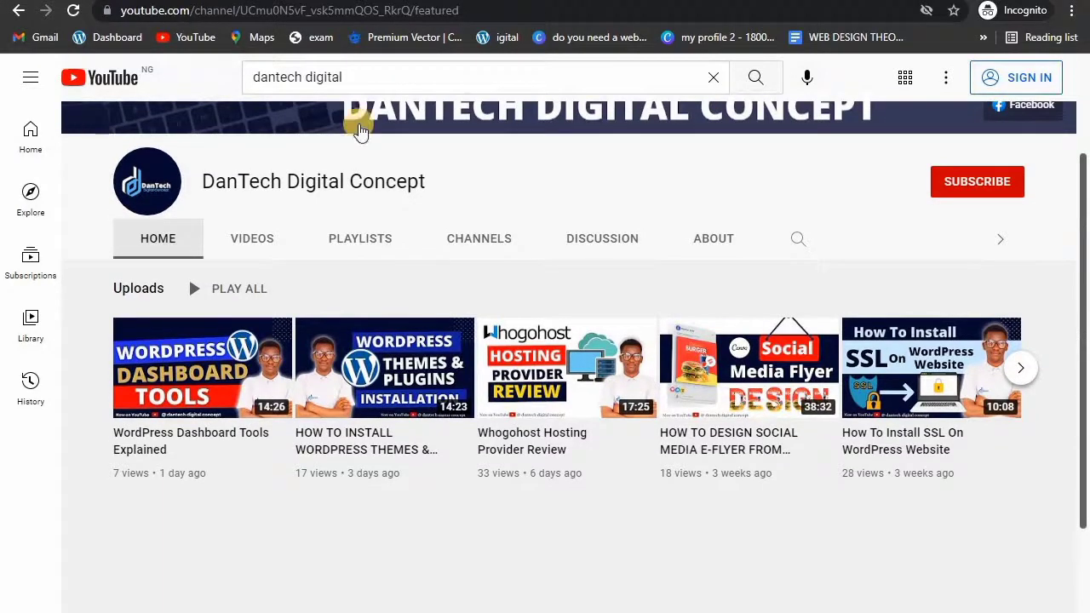
mouse_move(563, 611)
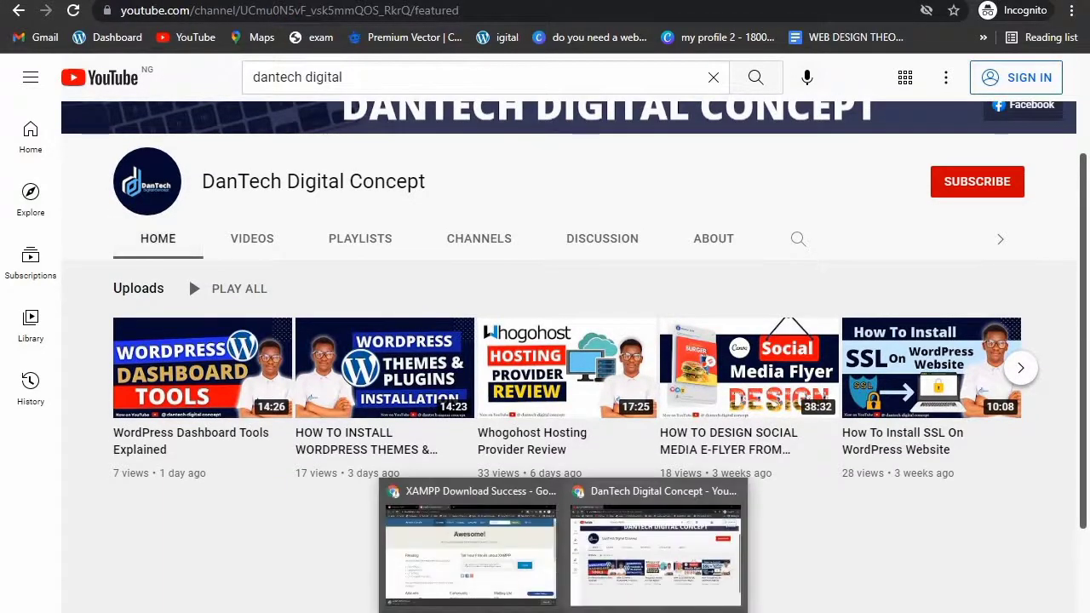
click(488, 564)
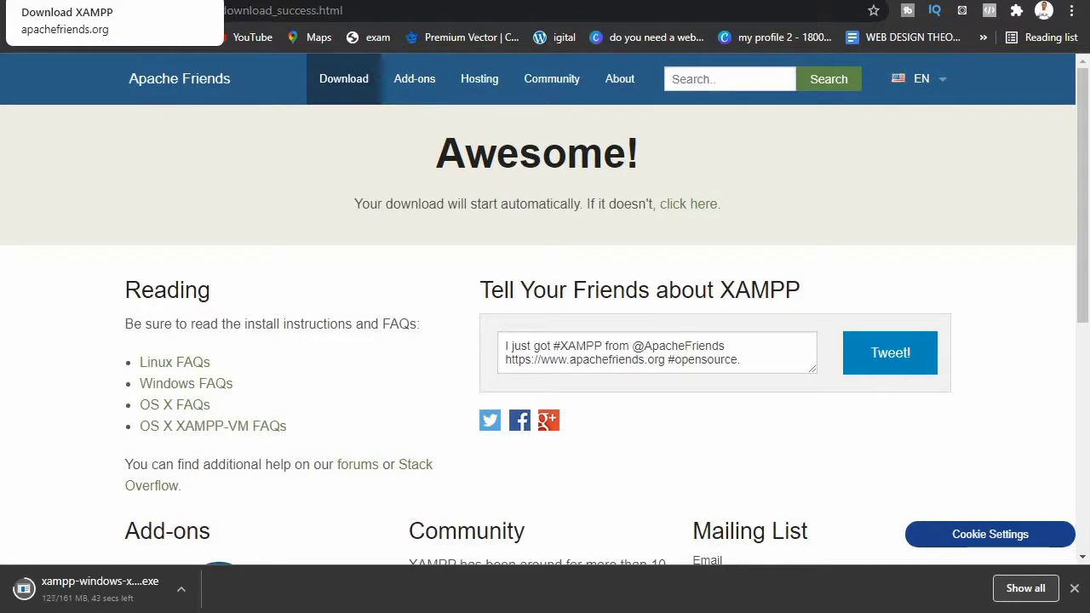
Step: Stay on the XAMPP download-success page until the 161 MB installer .exe finishes downloading
click(103, 1)
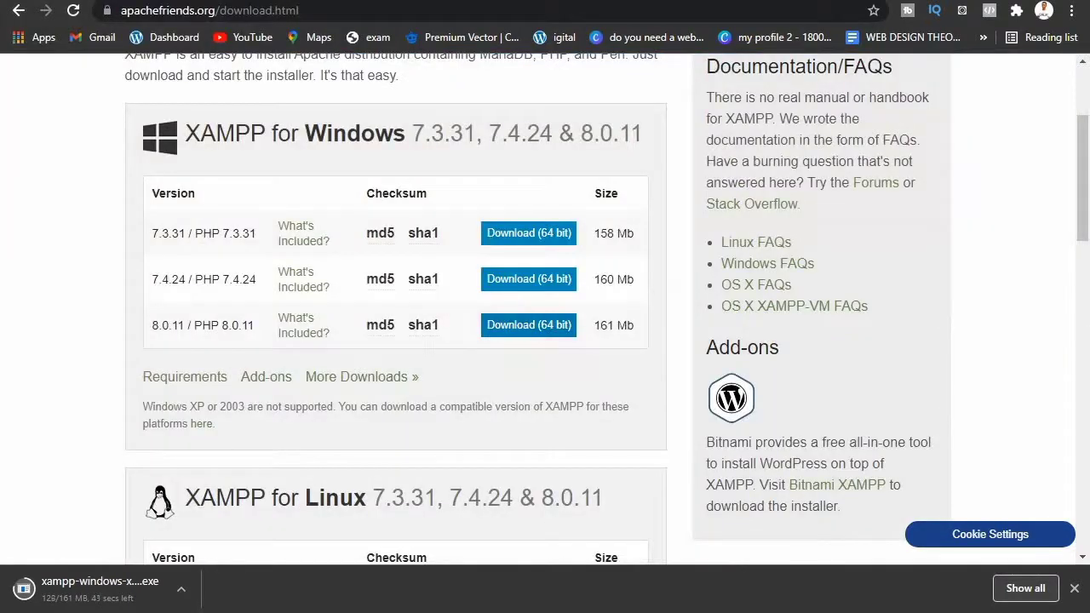
click(255, 0)
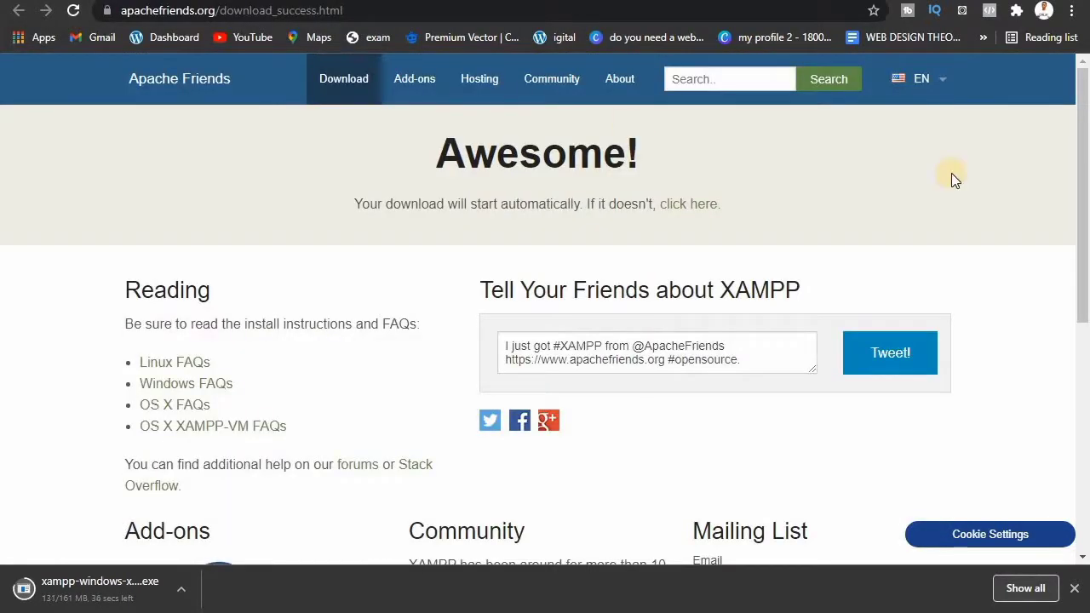
drag(1083, 142, 1088, 93)
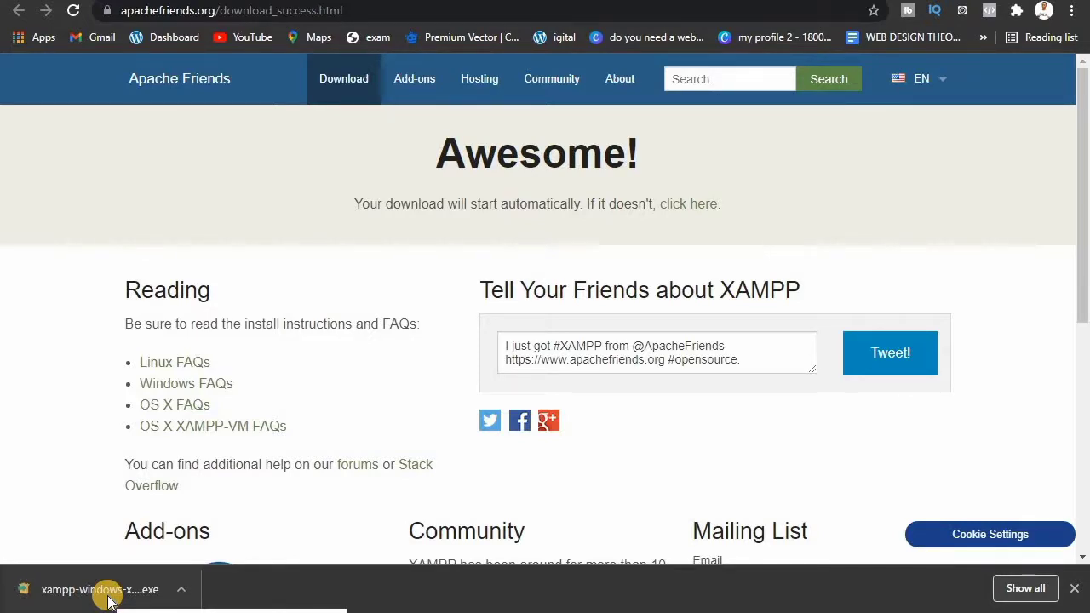
Step: Open the downloaded xampp-windows installer from Chrome's download bar
click(181, 591)
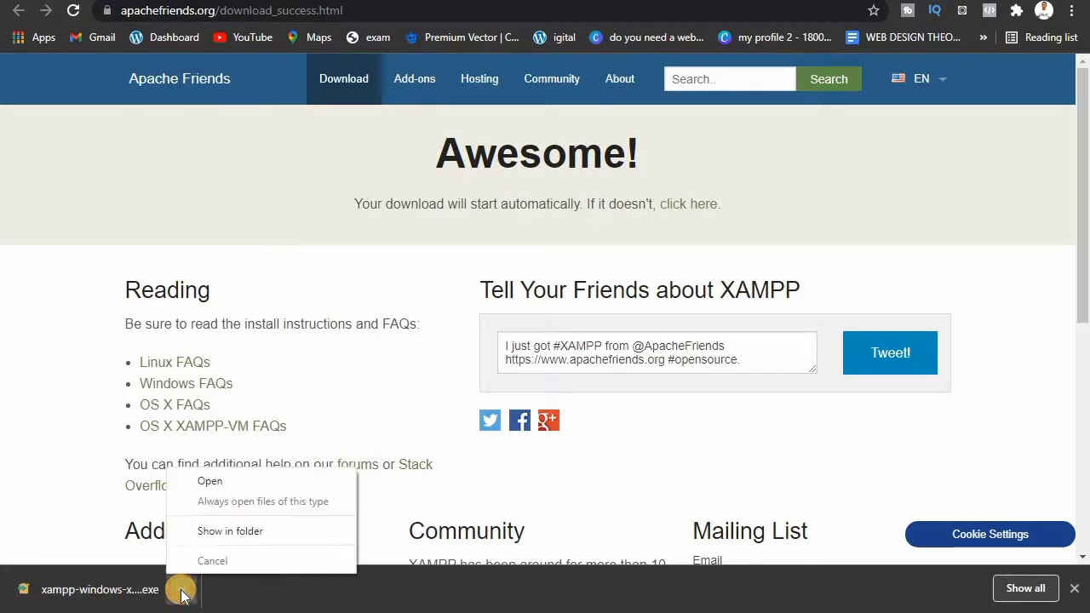
click(209, 483)
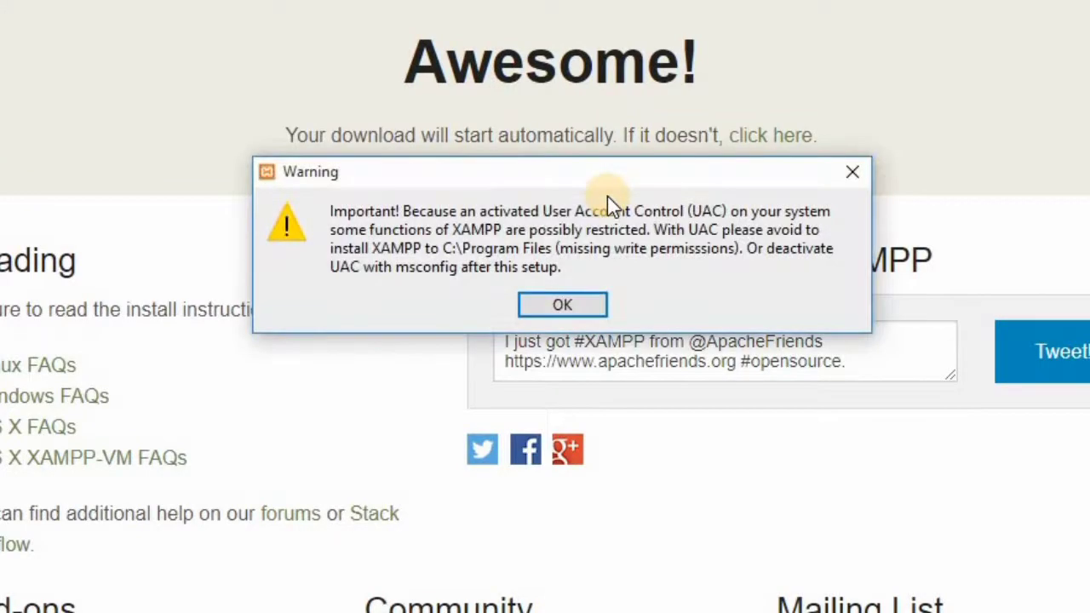
Step: Dismiss the UAC warning and accept all components, the C:\xampp folder and English
click(555, 306)
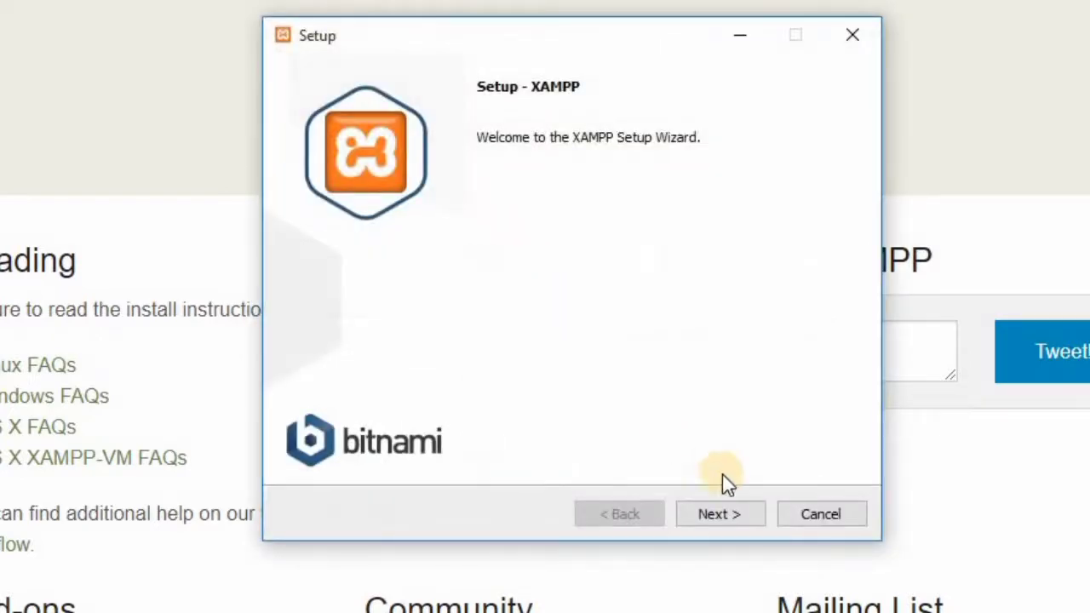
click(720, 515)
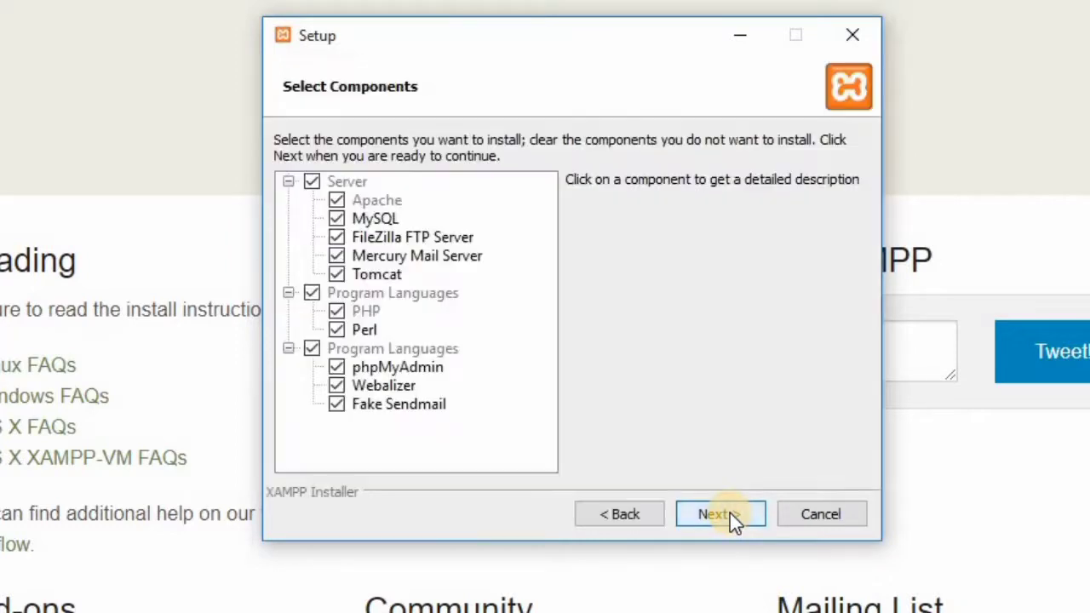
click(730, 514)
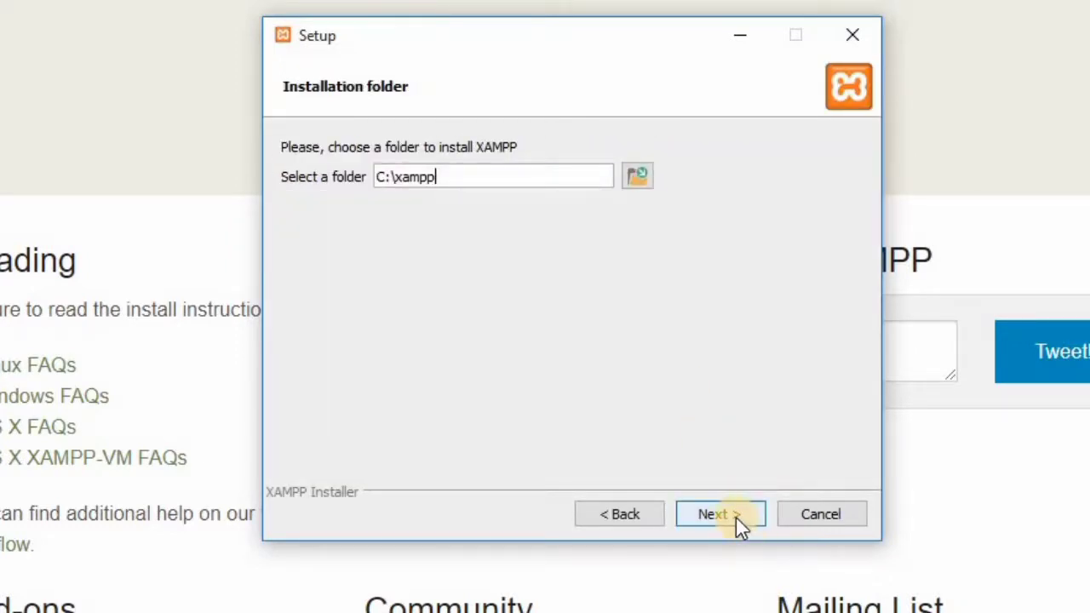
click(735, 518)
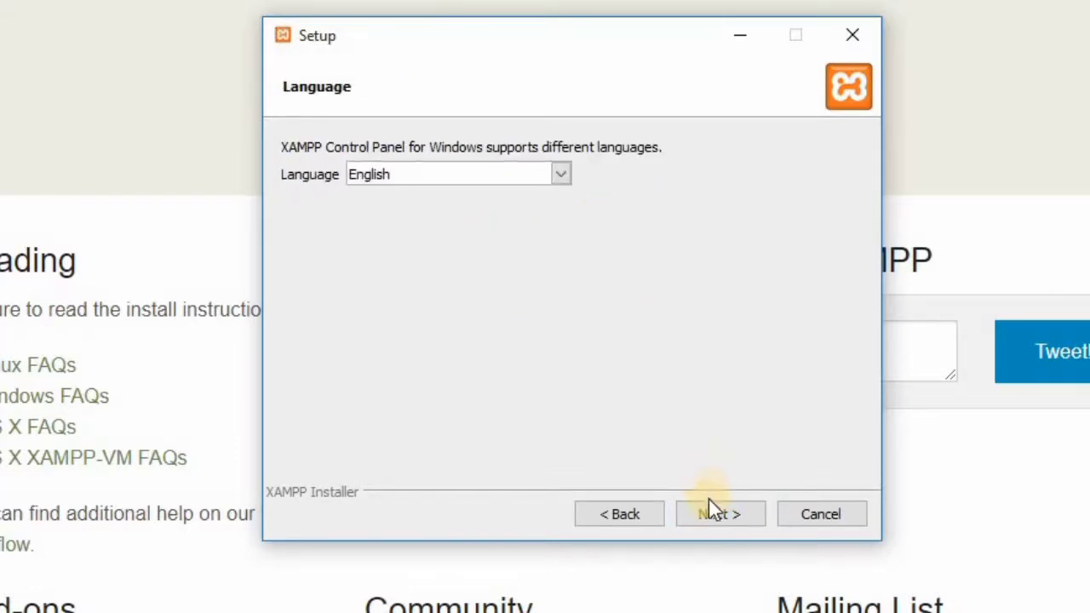
click(709, 502)
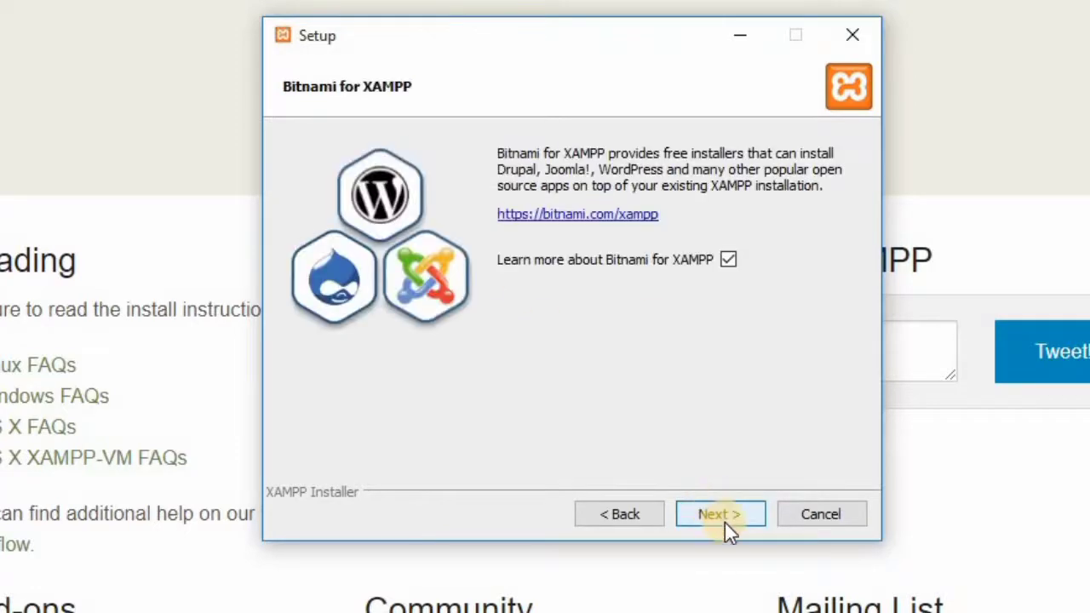
Step: Skip the Bitnami page and start installing XAMPP
click(721, 514)
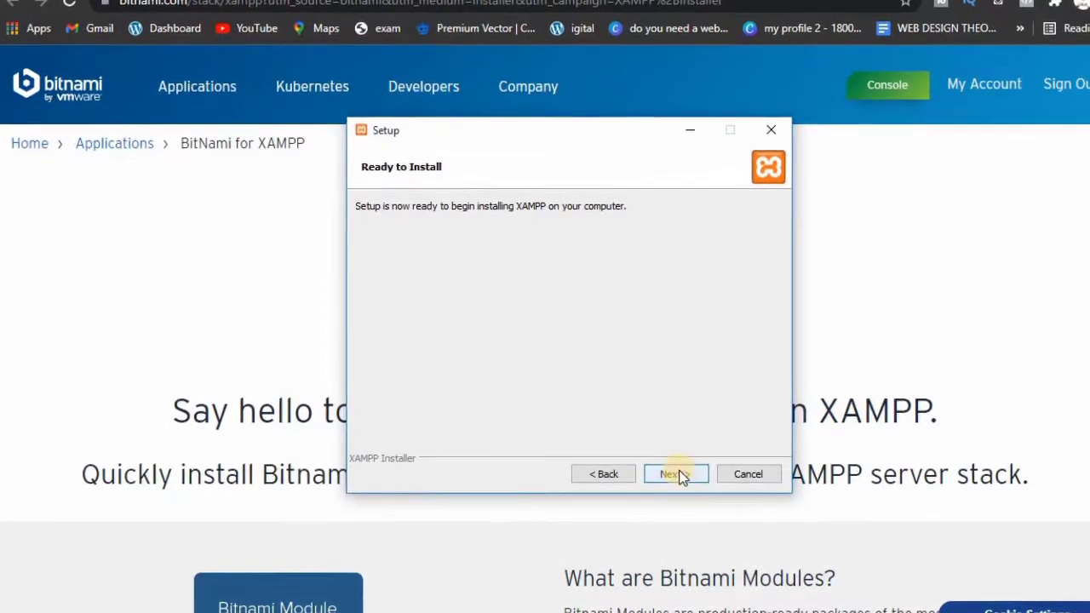
click(673, 473)
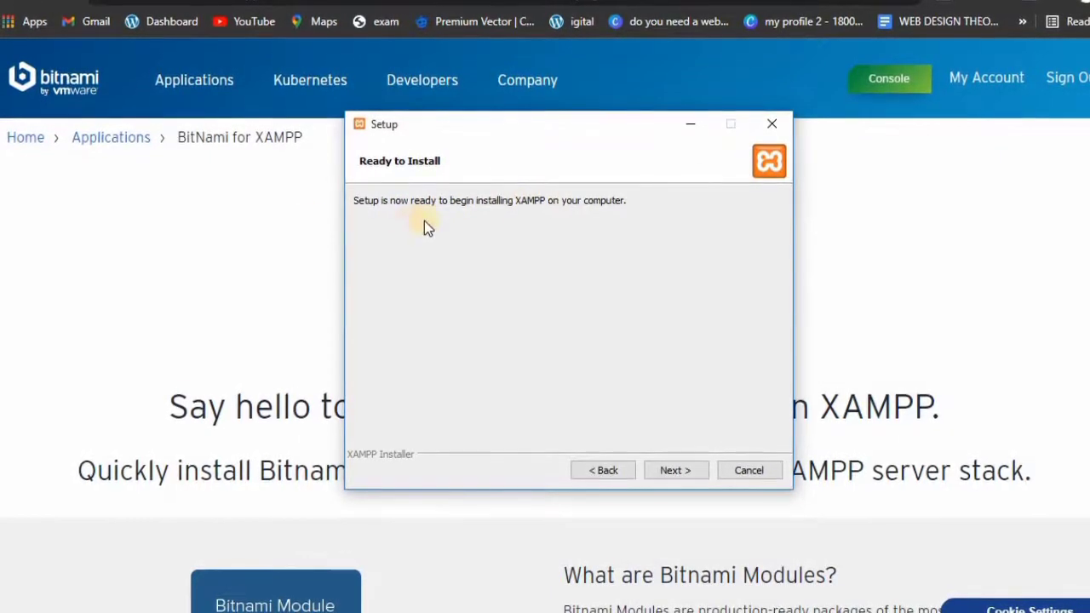
click(673, 468)
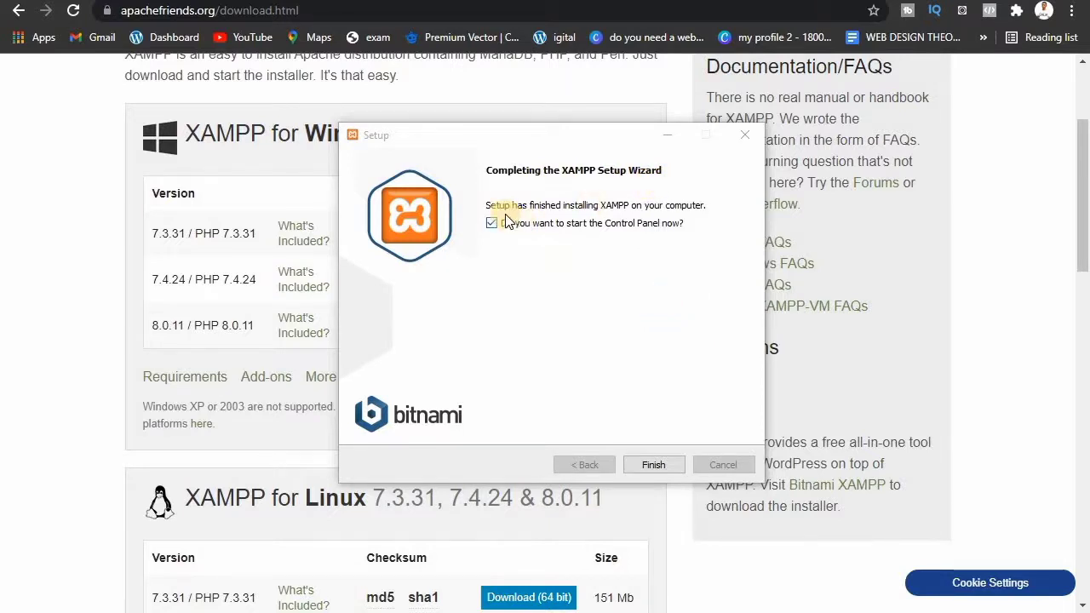
Step: Finish the XAMPP installer with 'start the Control Panel now' left ticked
click(650, 464)
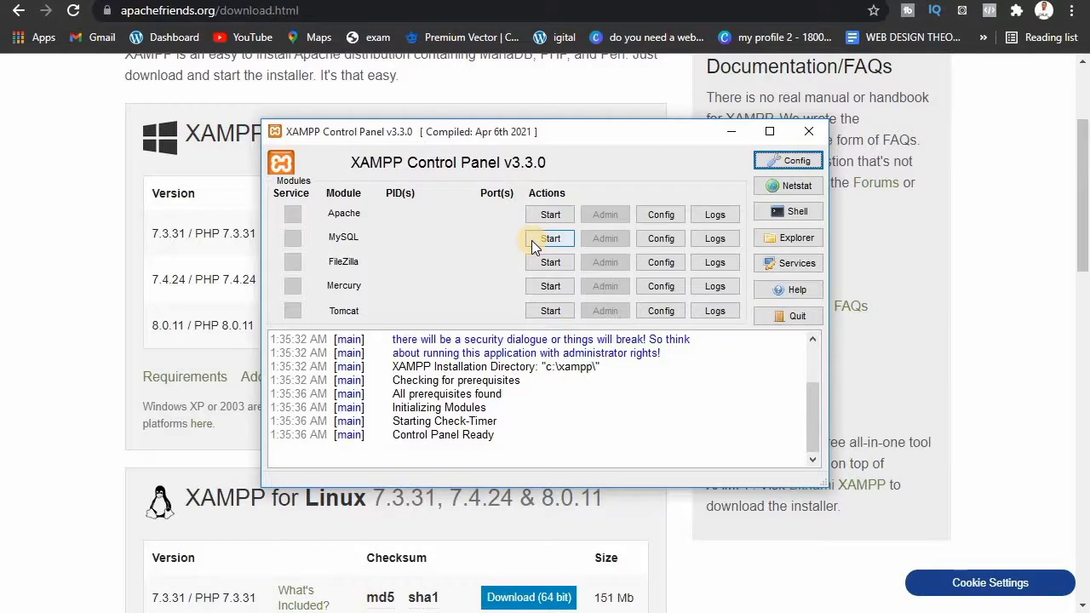
Step: Minimize the XAMPP Control Panel v3.3.0 once it reports Control Panel Ready
click(731, 132)
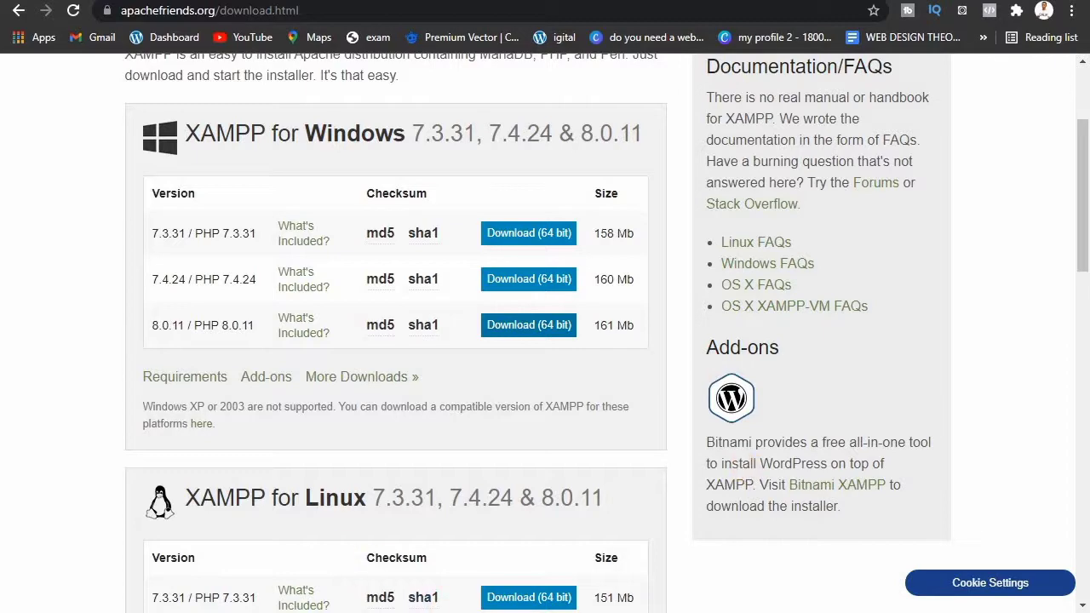
mouse_move(437, 612)
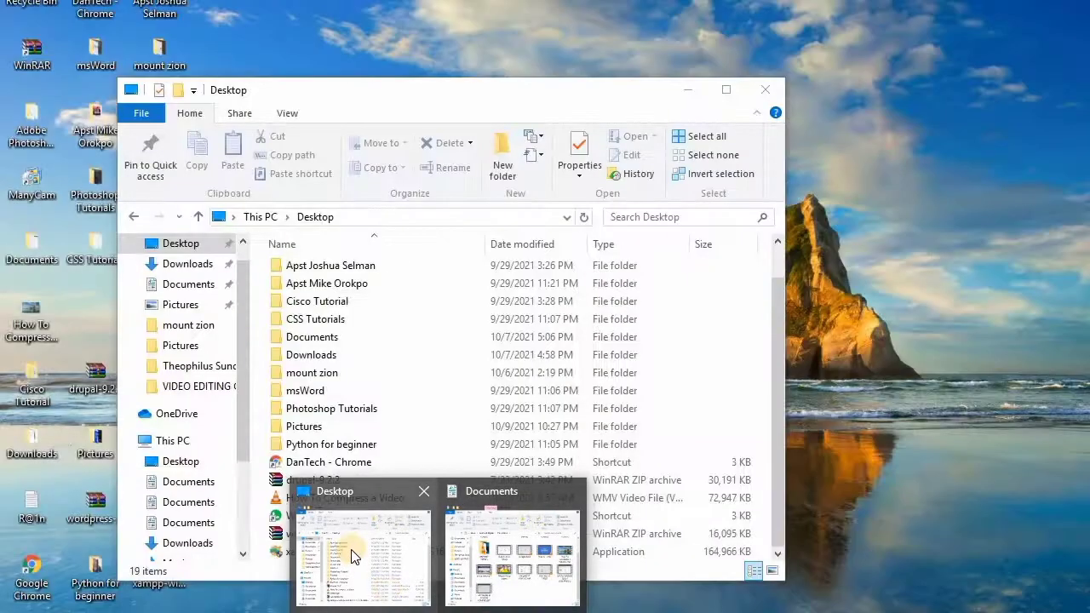
Step: Copy the wordpress-5.8 archive from the Desktop and paste it into Downloads
click(352, 554)
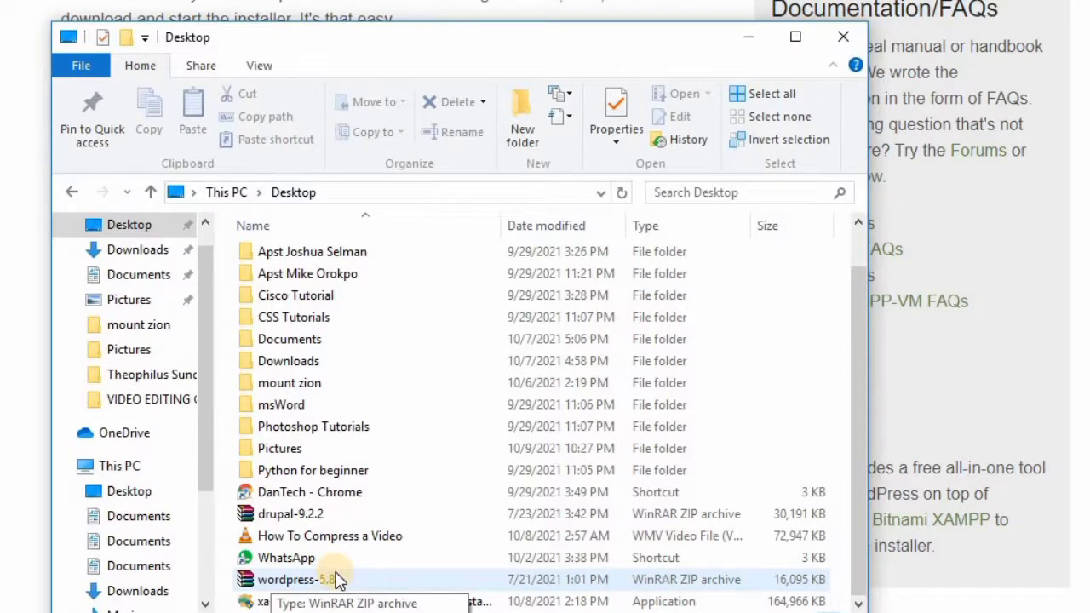
right_click(337, 579)
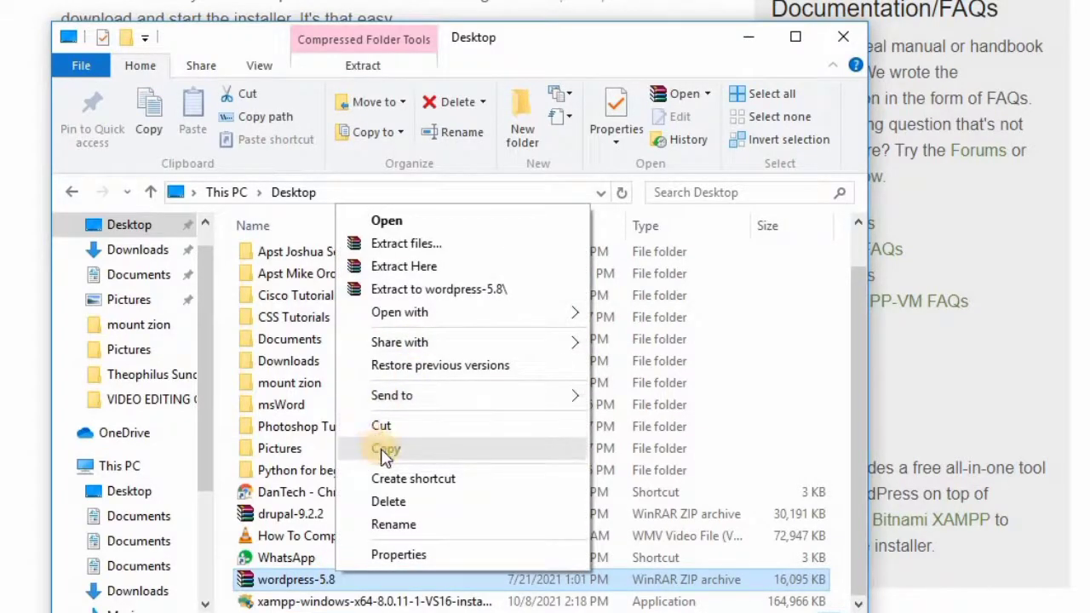
click(383, 449)
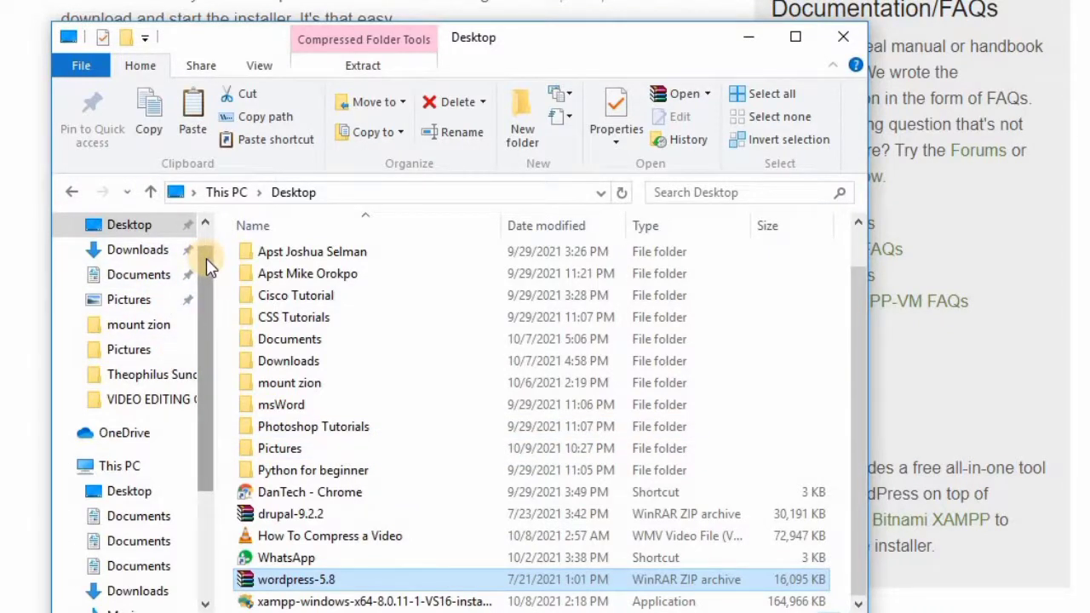
click(134, 254)
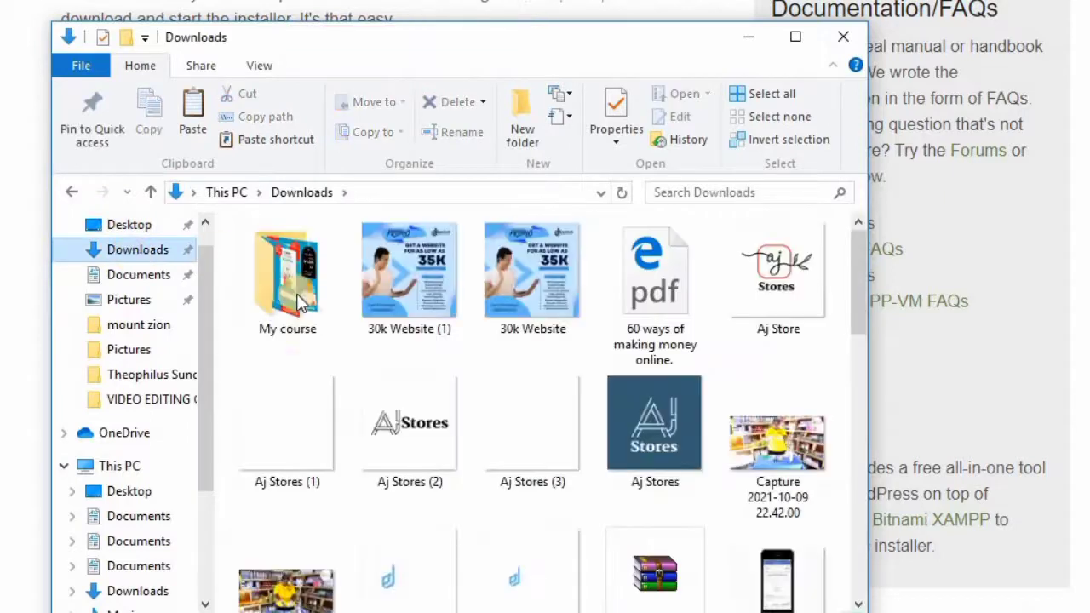
right_click(336, 352)
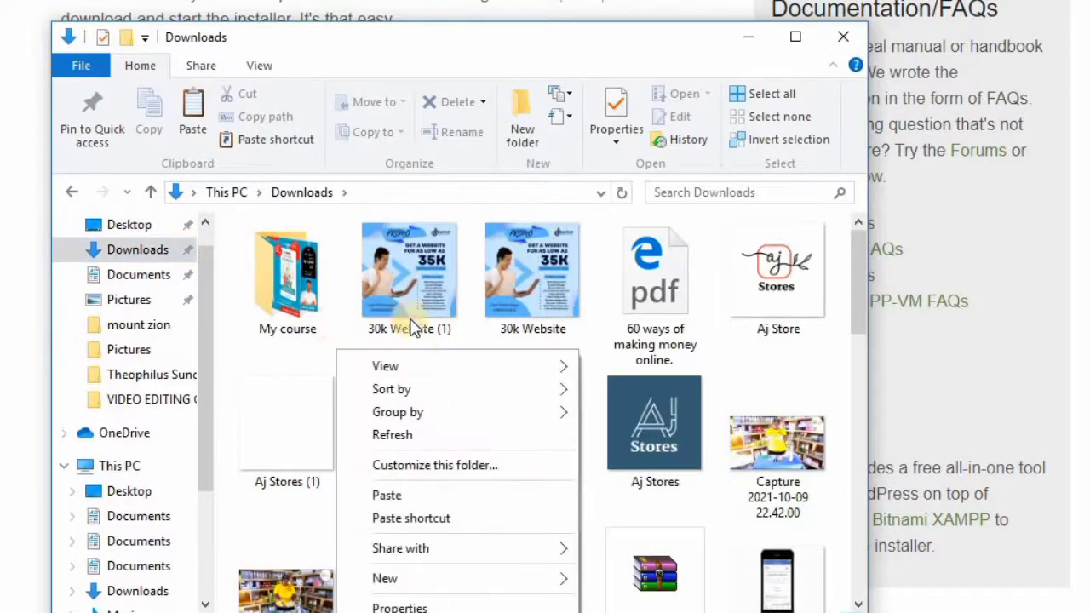
click(387, 495)
Step: Start extracting the pasted wordpress-5.8 archive with Extract files
scroll(410, 502, down, 10)
click(409, 503)
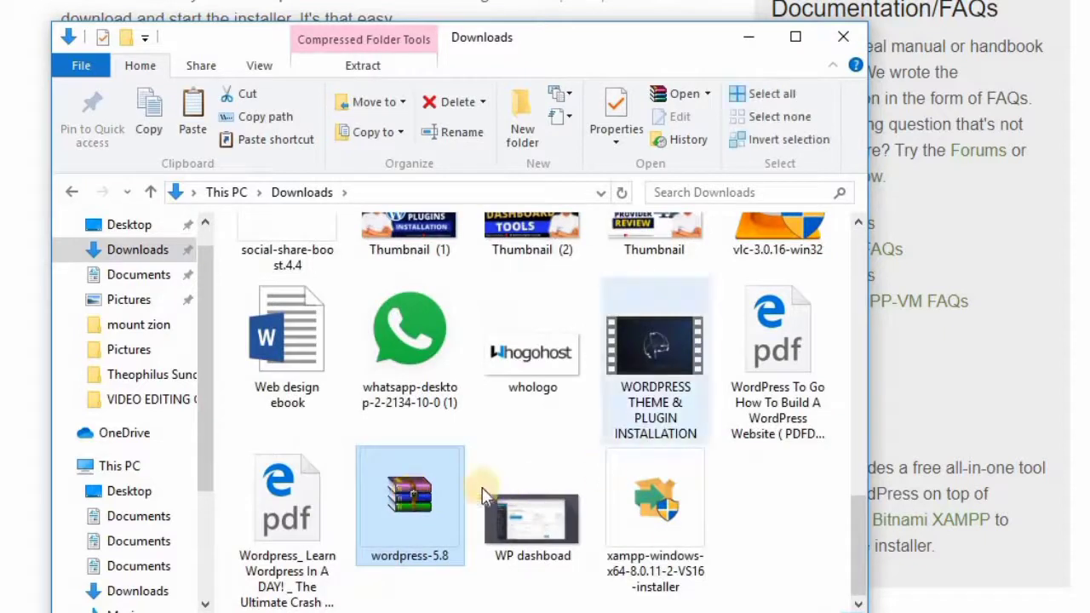
right_click(423, 498)
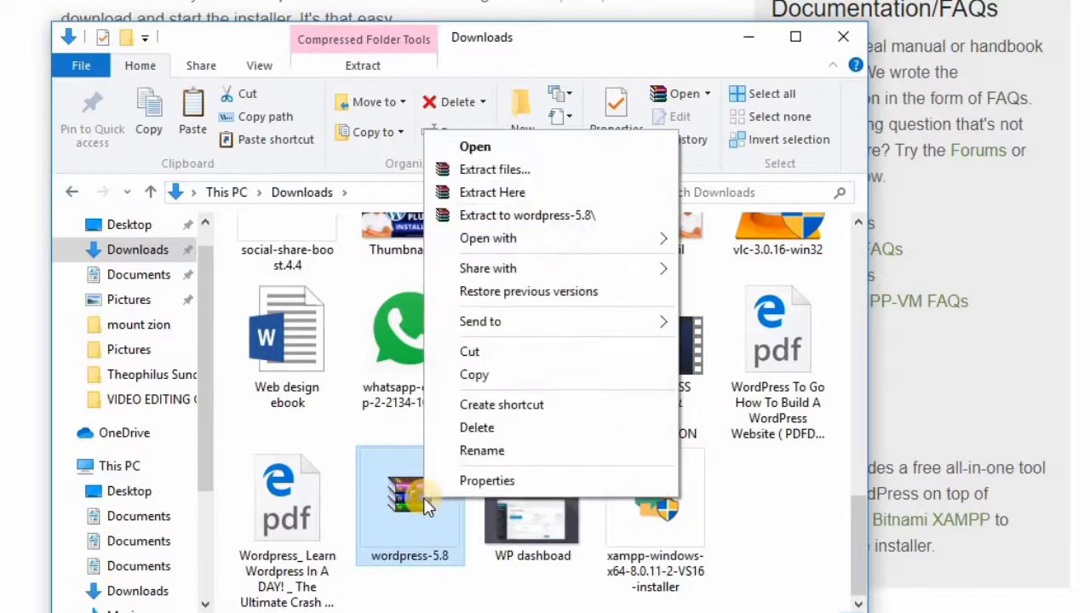
click(508, 175)
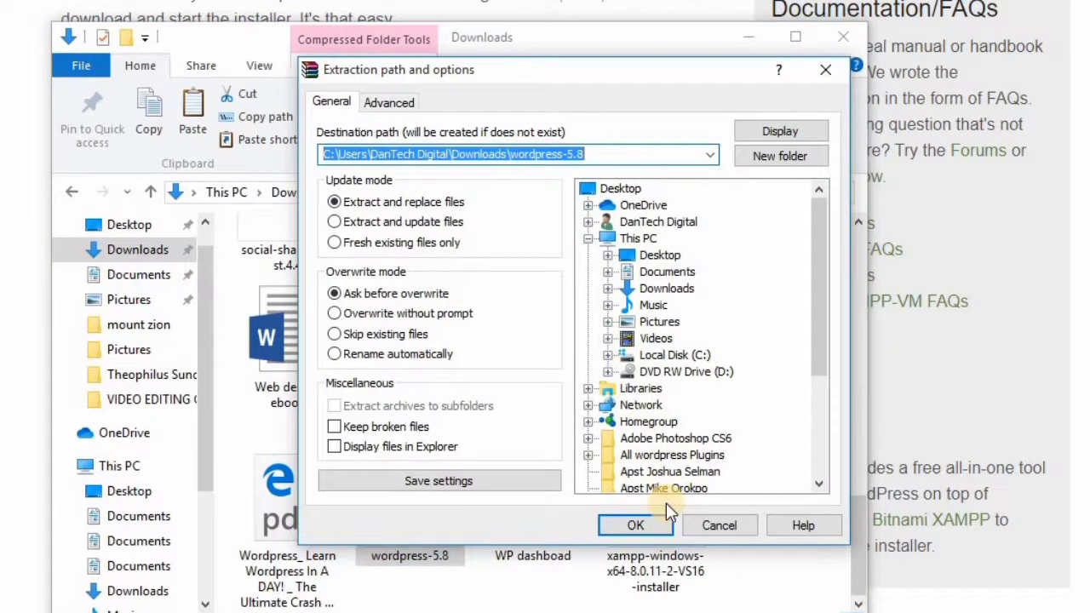
Step: Confirm extraction of the archive into Downloads\wordpress-5.8
click(633, 523)
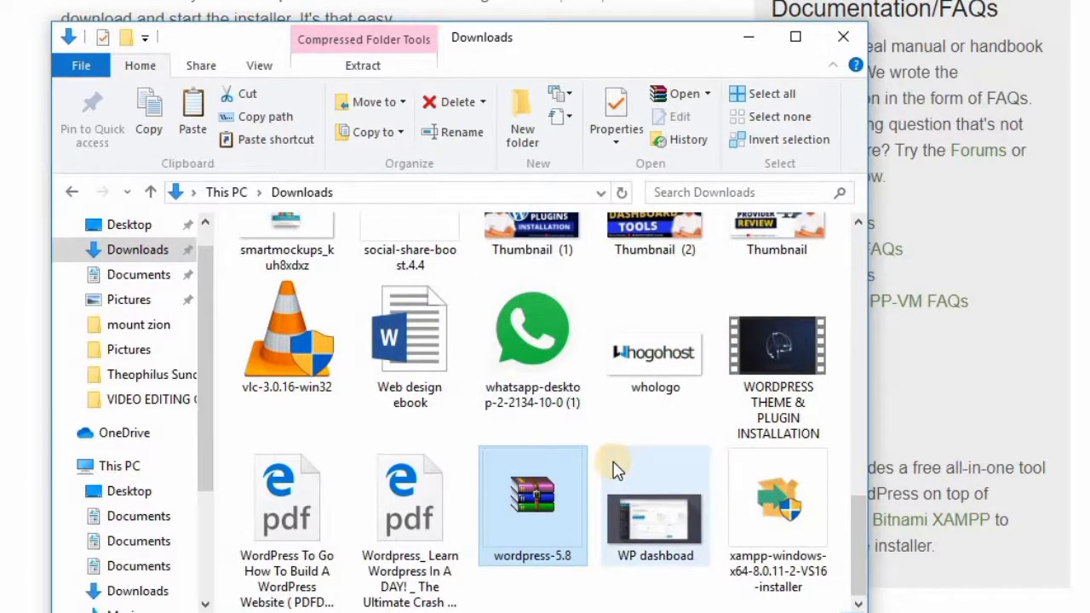
click(589, 407)
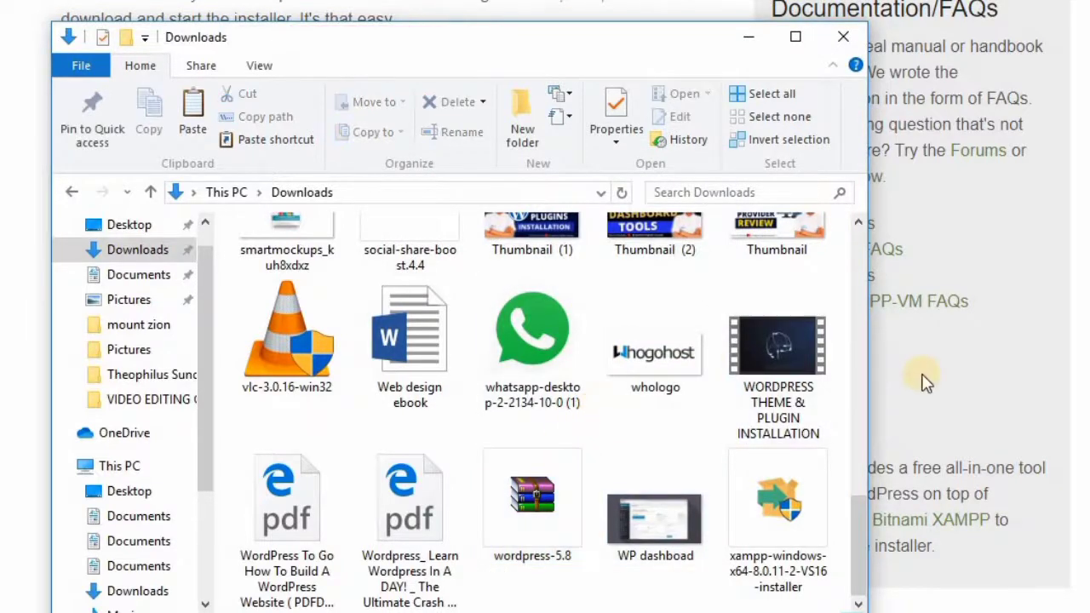
drag(858, 509, 706, 239)
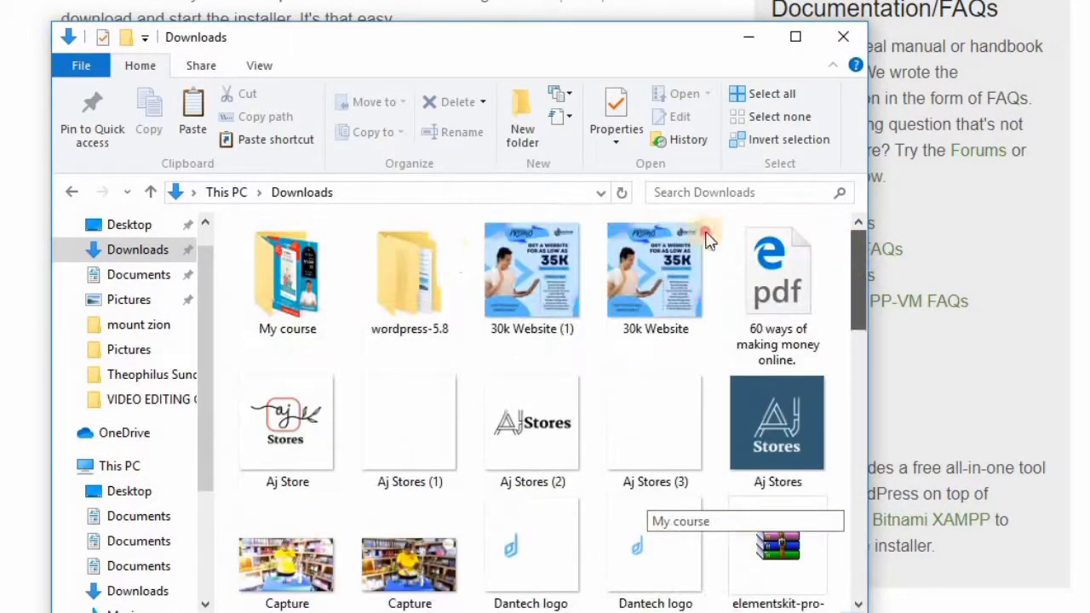
double_click(408, 283)
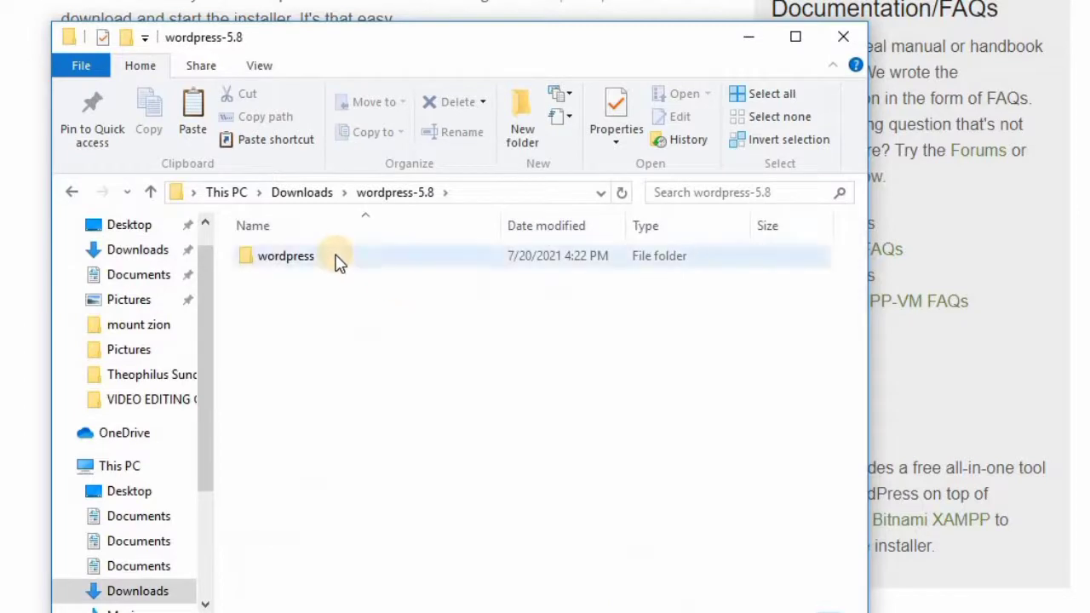
click(337, 266)
double_click(337, 266)
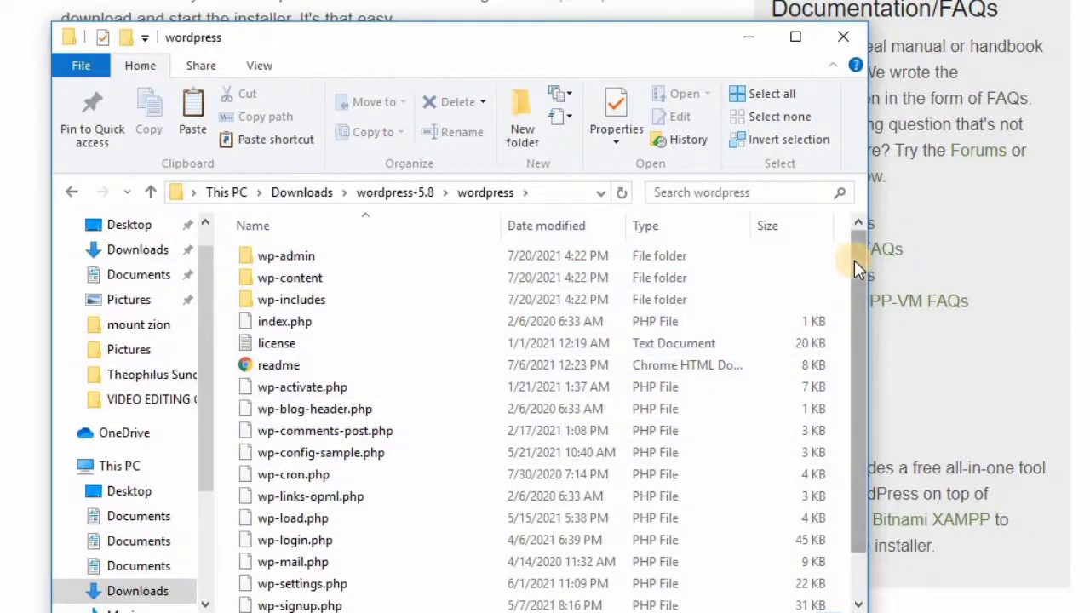
drag(861, 337, 856, 279)
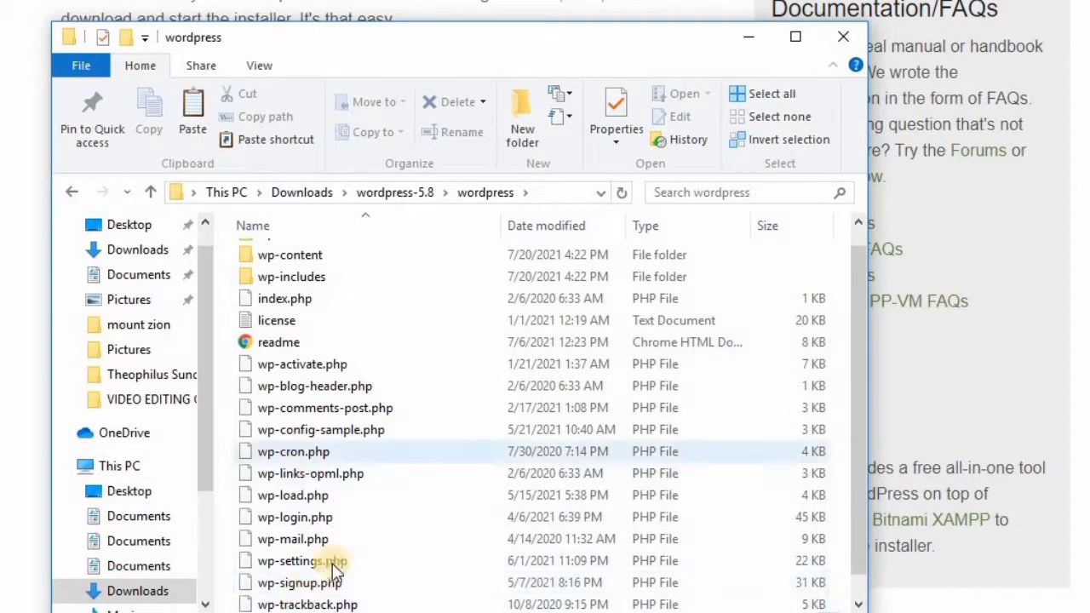
double_click(263, 255)
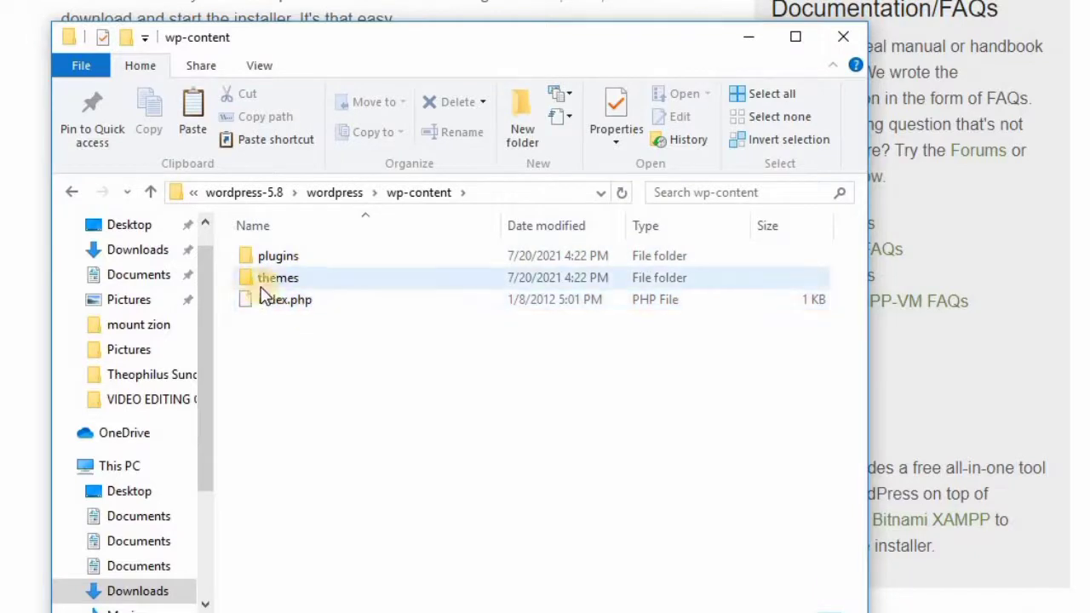
key(alt+Left)
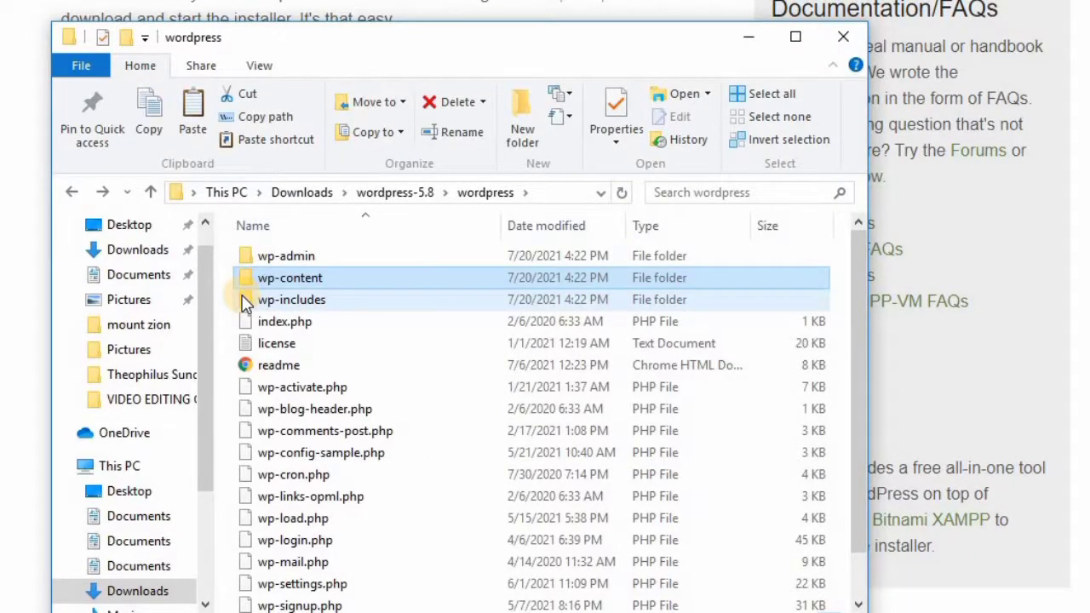
key(alt+Left)
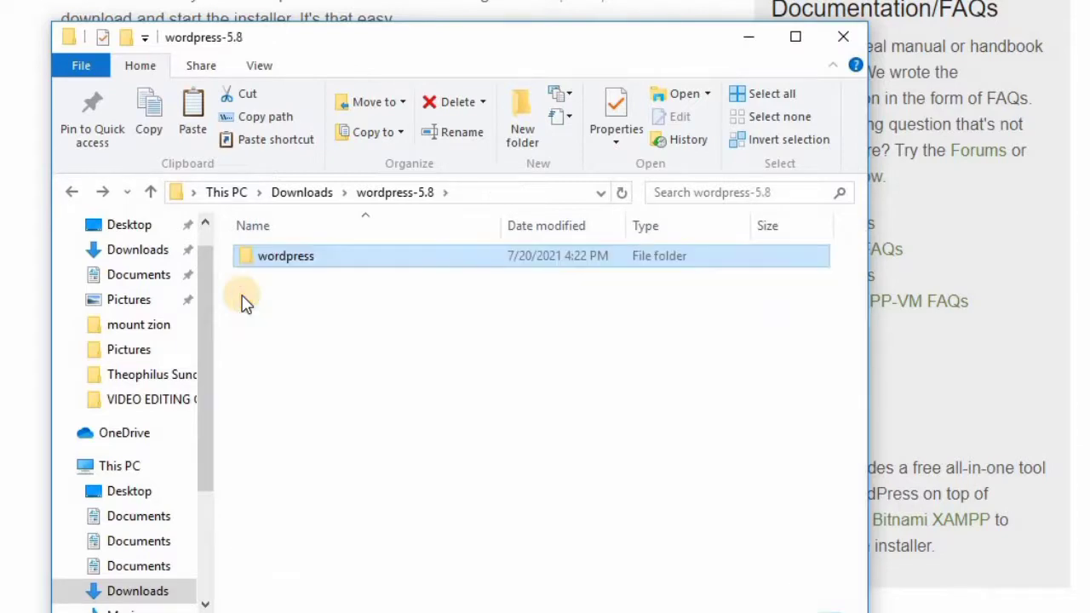
key(alt+Left)
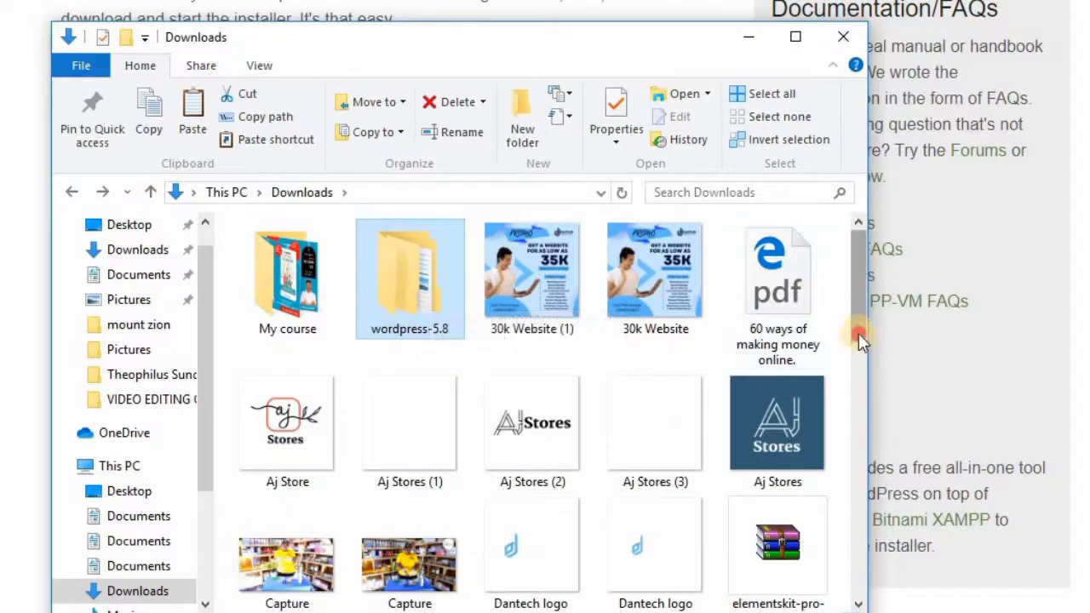
Step: Delete the wordpress-5.8 archive from Downloads
drag(858, 333, 850, 559)
click(508, 521)
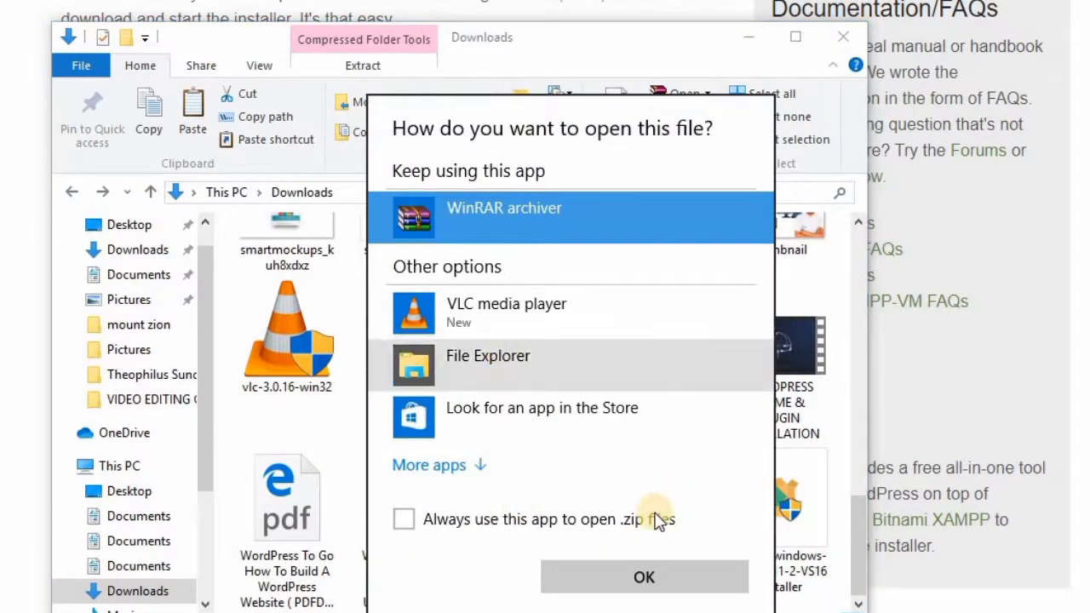
click(356, 388)
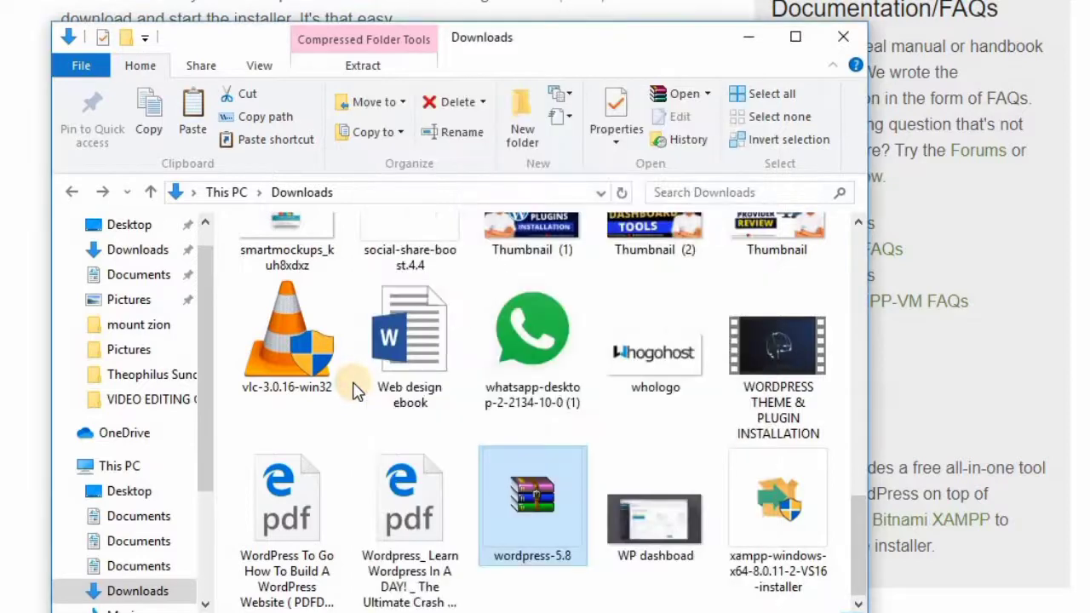
right_click(532, 462)
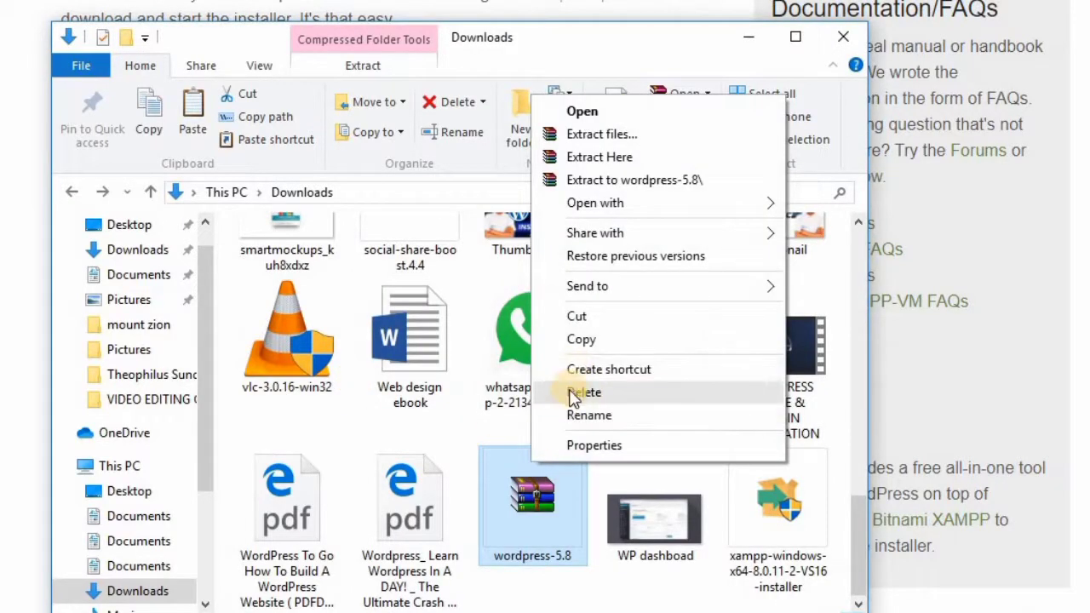
click(584, 392)
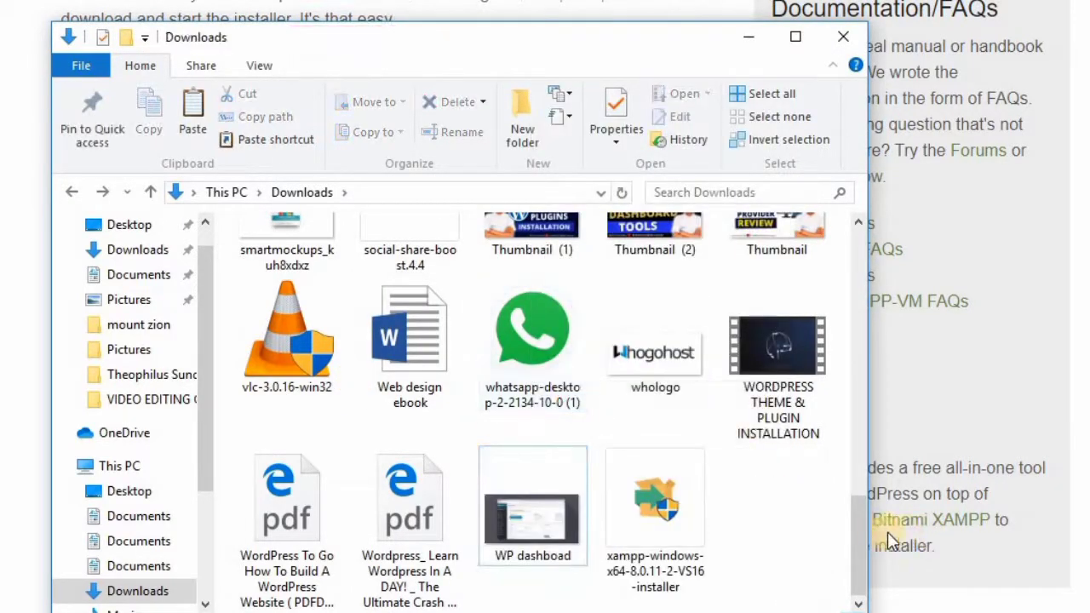
Step: Open the extracted wordpress-5.8 folder
scroll(835, 360, up, 15)
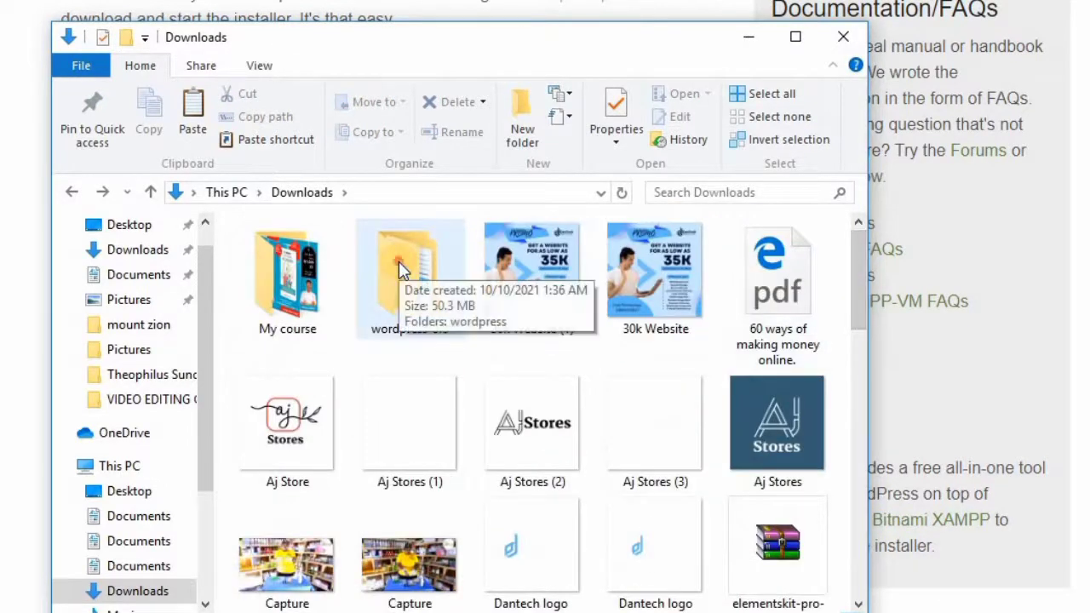
click(398, 262)
double_click(398, 262)
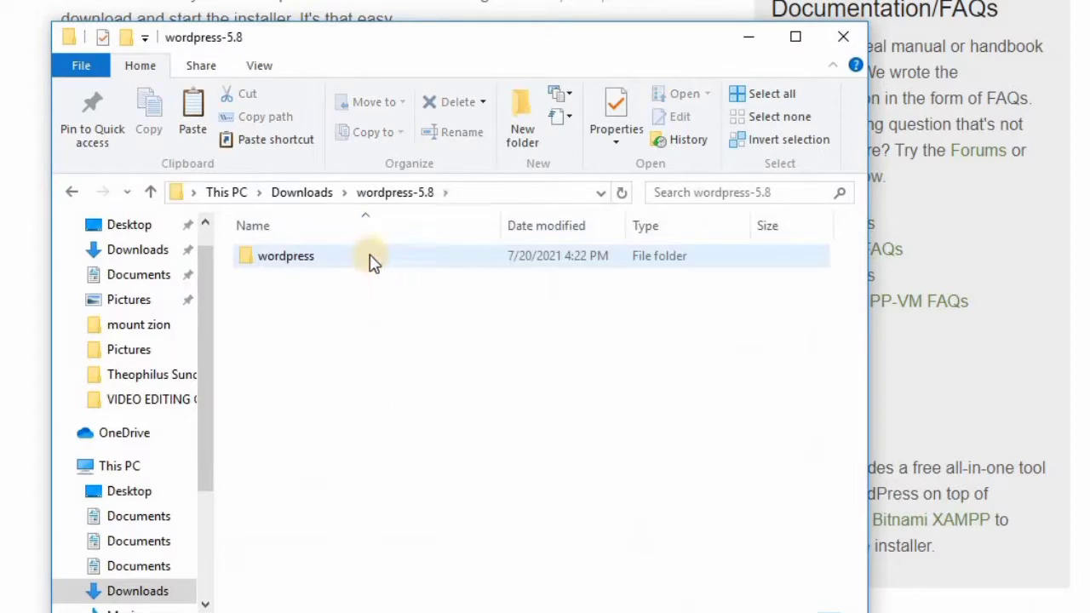
Step: Copy the extracted wordpress folder
right_click(370, 255)
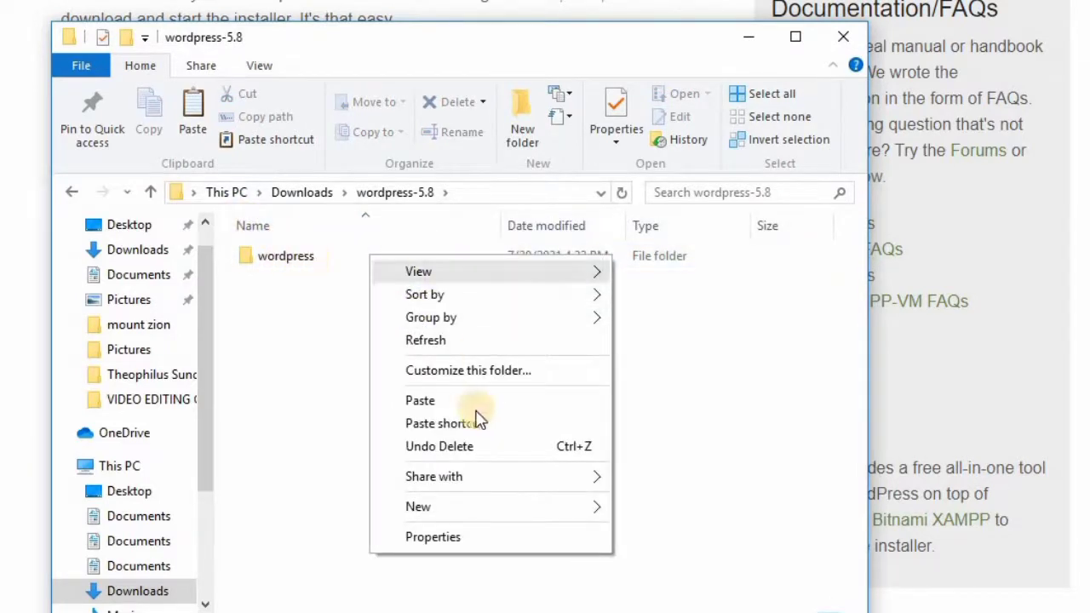
click(308, 264)
right_click(308, 266)
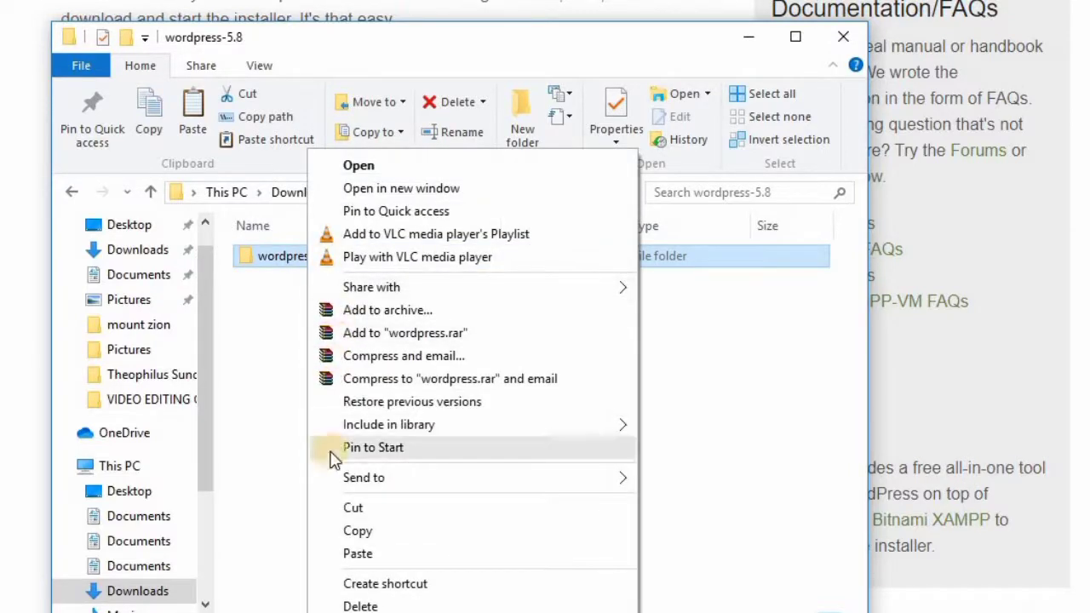
click(364, 531)
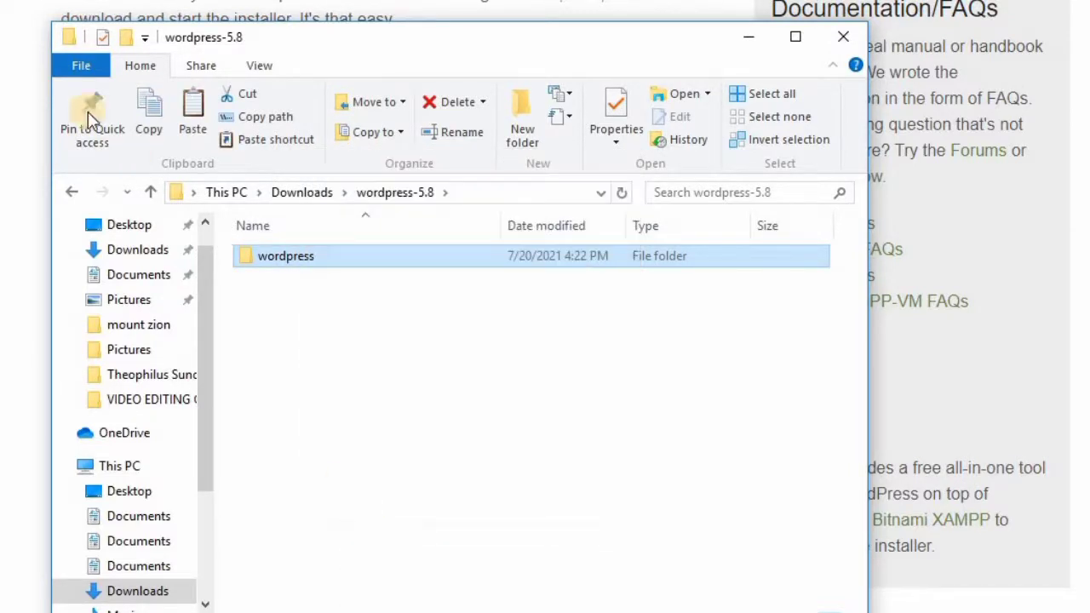
Step: Browse to Local Disk (C:), then into the xampp and htdocs folders
scroll(201, 304, up, 1)
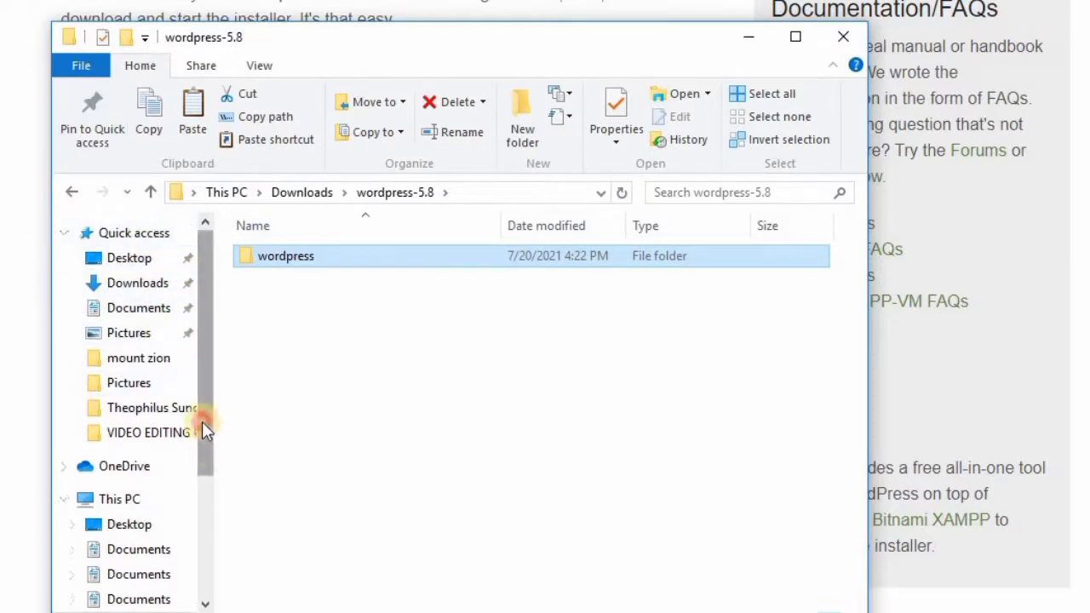
drag(204, 423, 211, 482)
drag(209, 515, 204, 543)
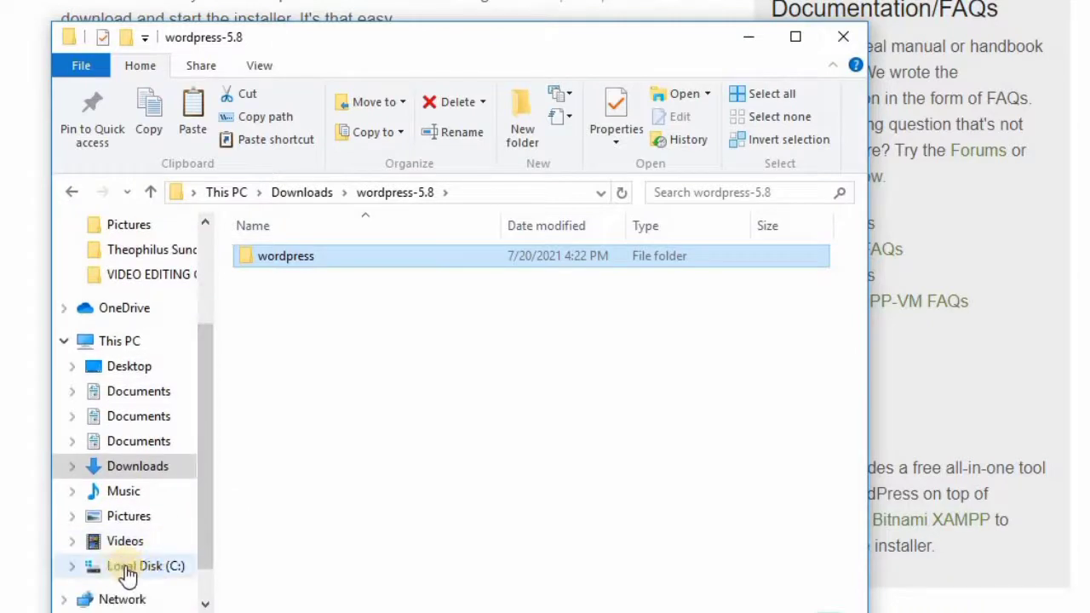
click(140, 569)
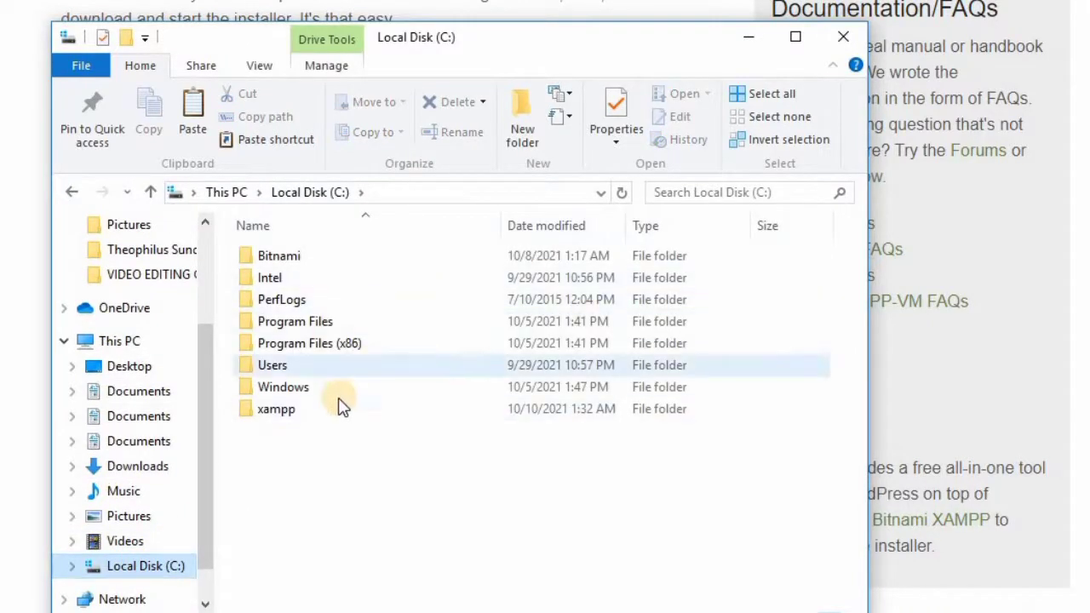
double_click(274, 410)
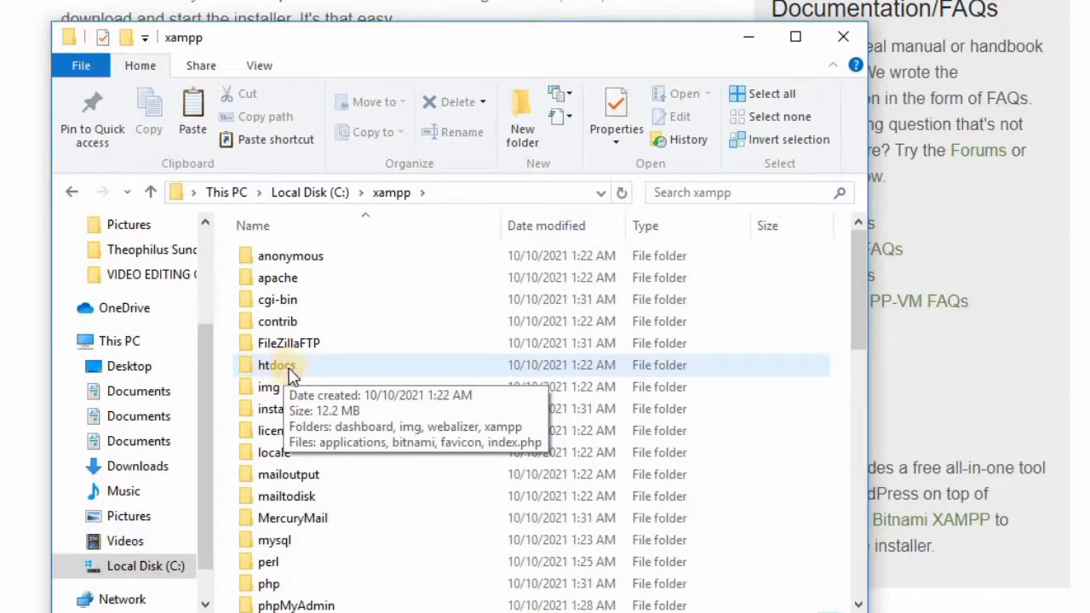
click(290, 375)
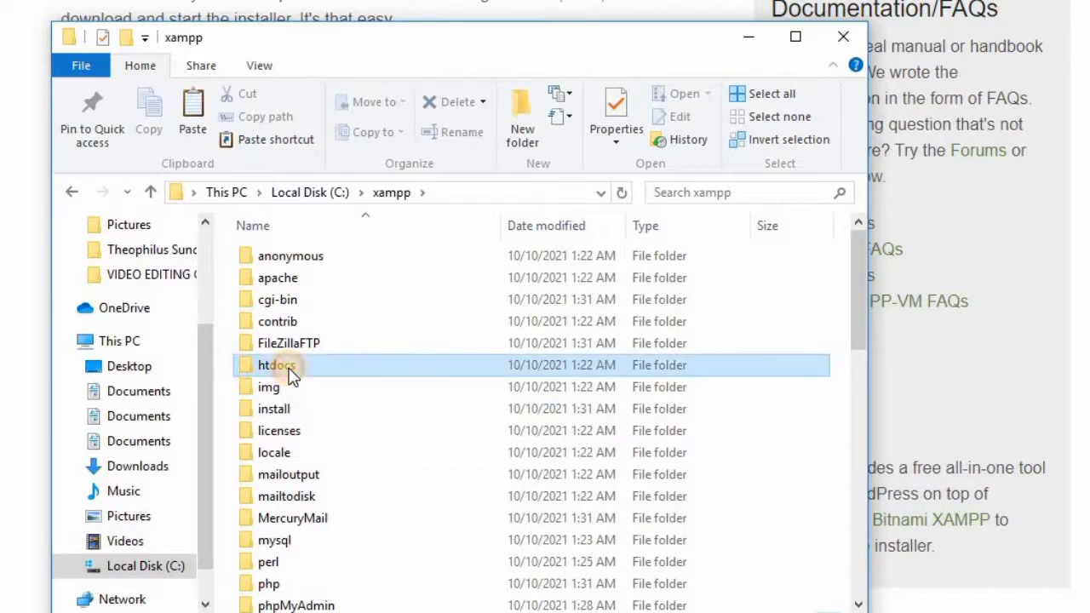
click(291, 372)
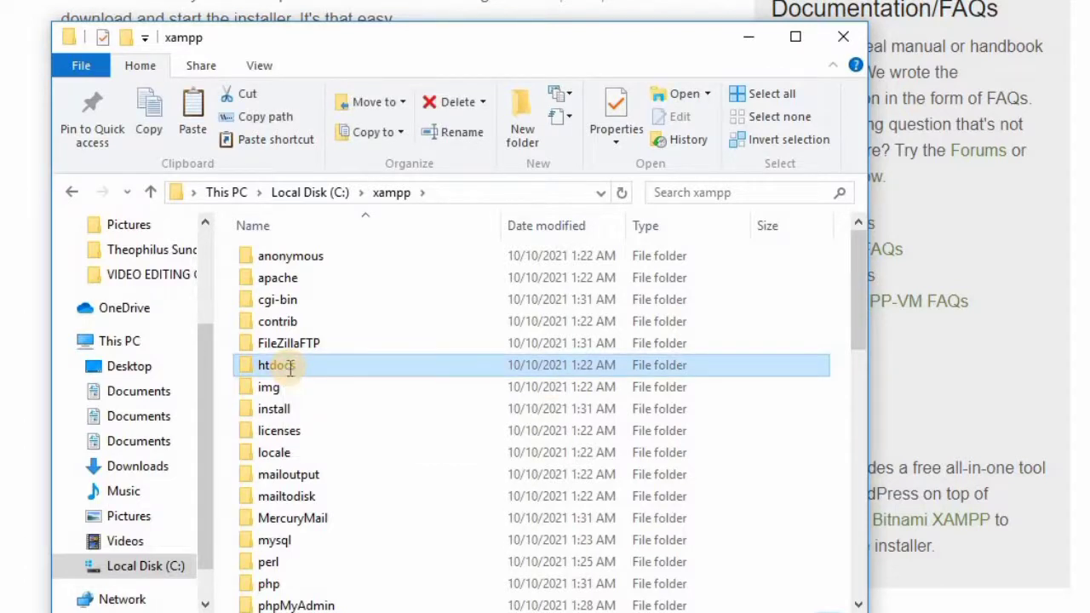
double_click(350, 374)
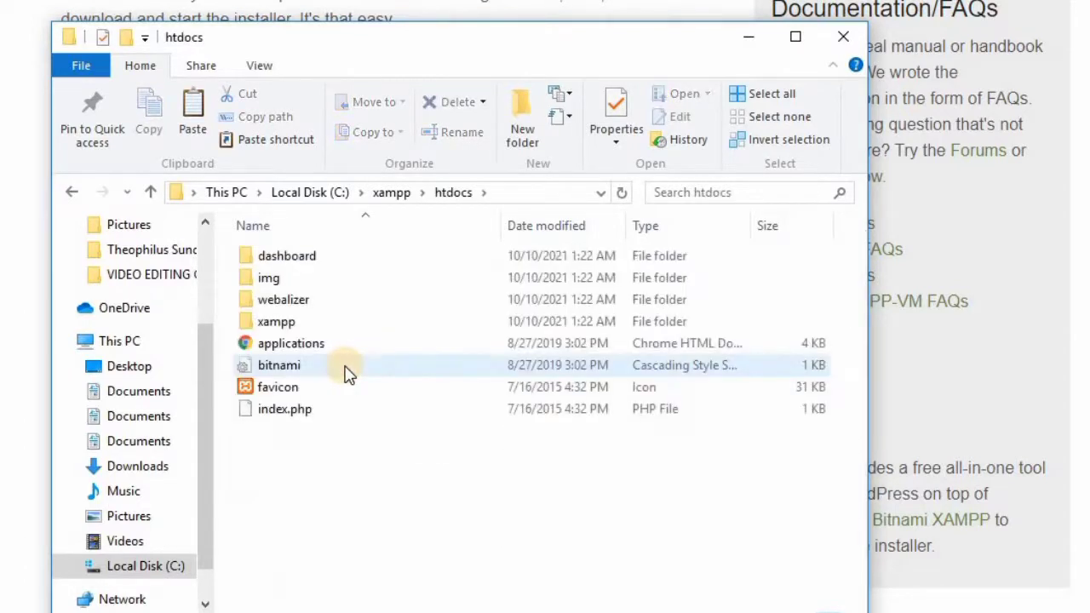
Step: Look over the htdocs contents, then return to Local Disk (C:)
click(277, 343)
click(291, 281)
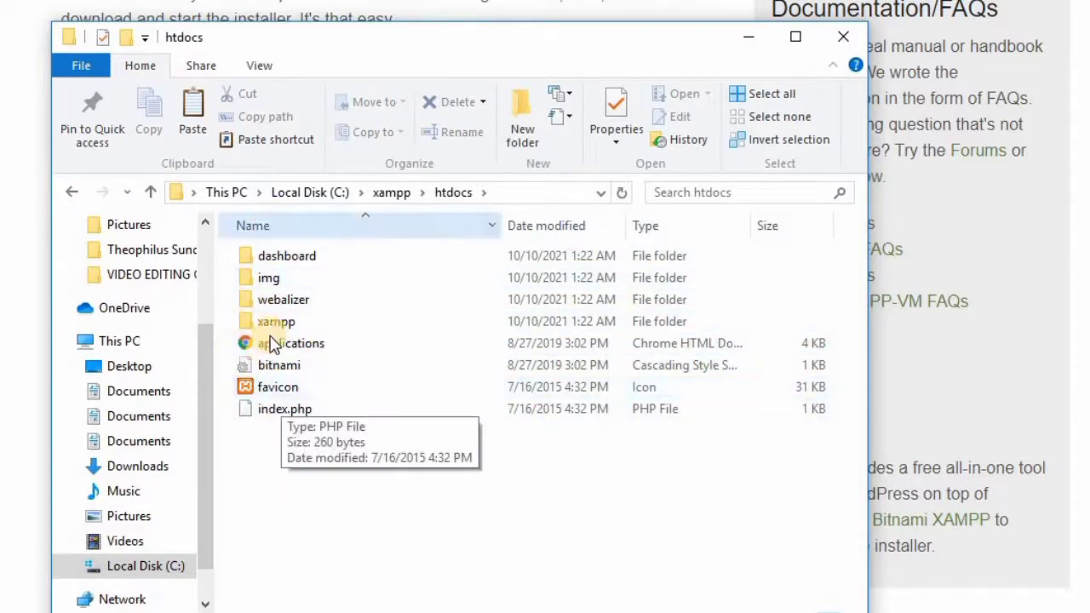
click(341, 366)
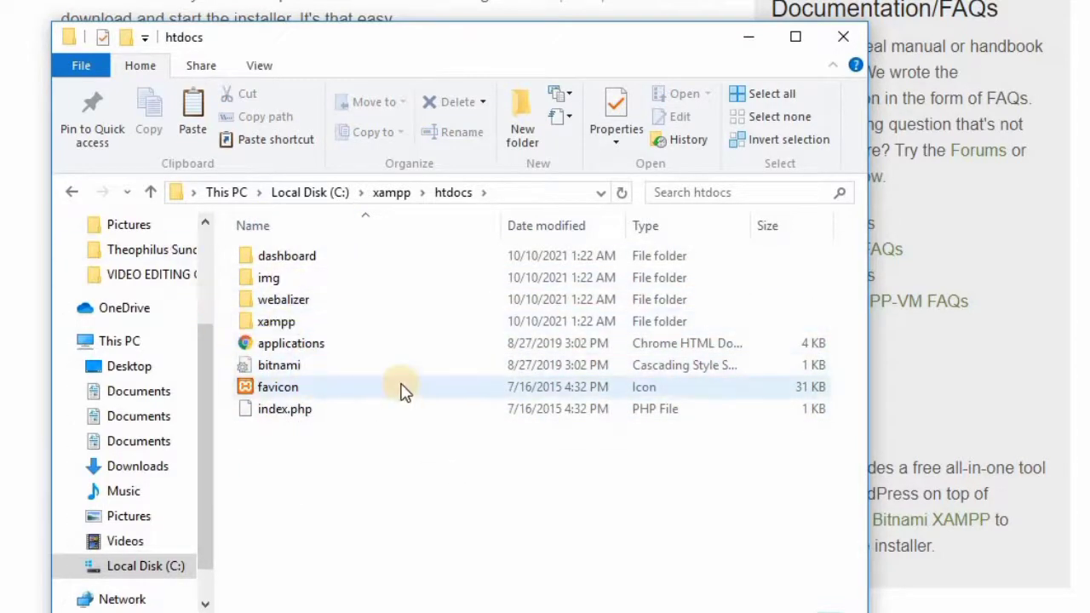
click(319, 325)
double_click(319, 328)
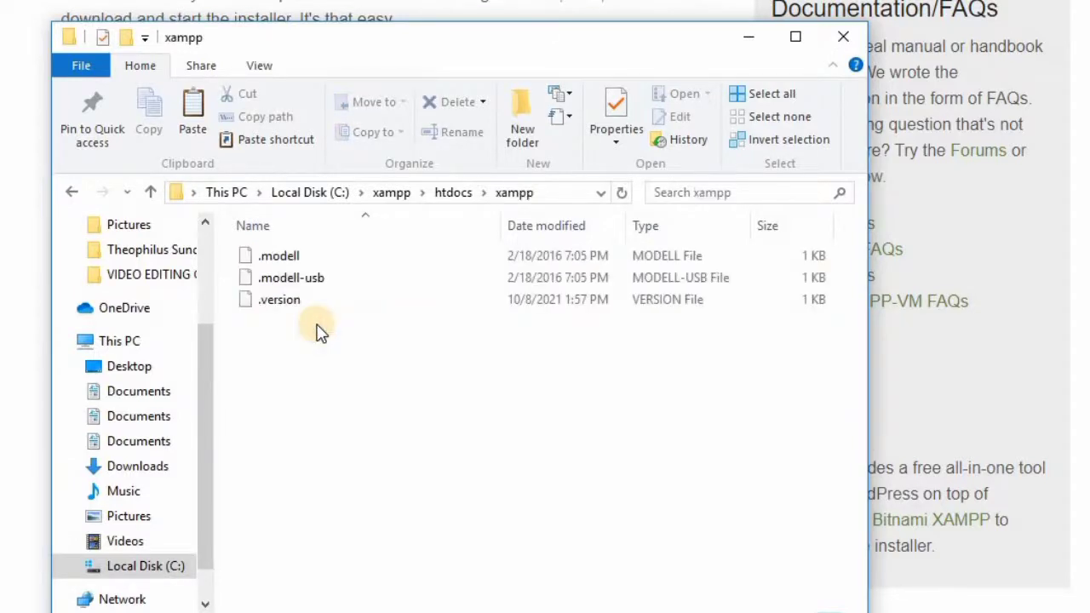
key(alt+Left)
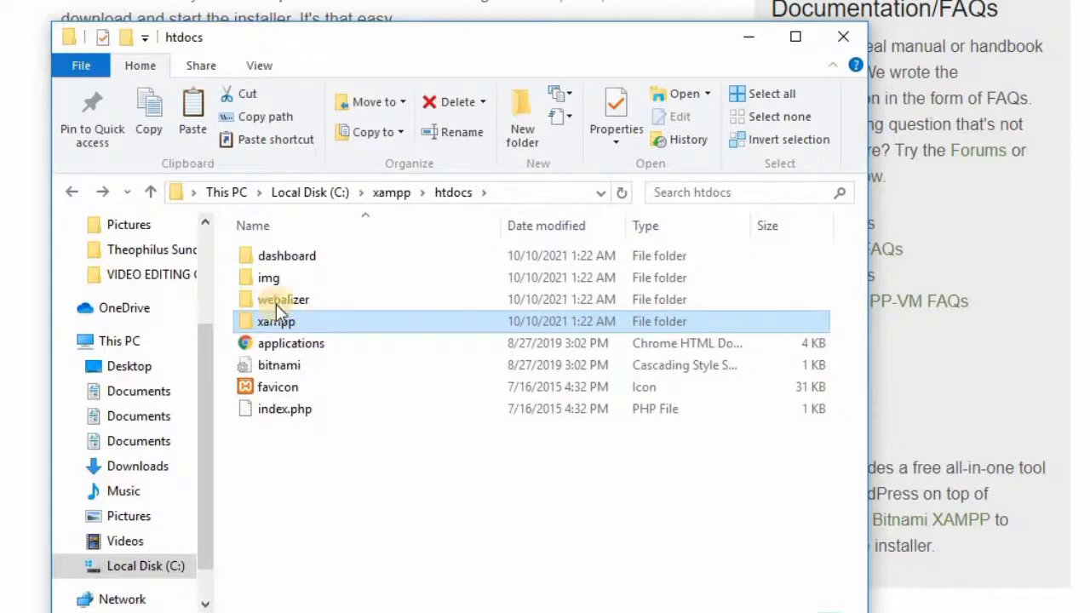
click(73, 193)
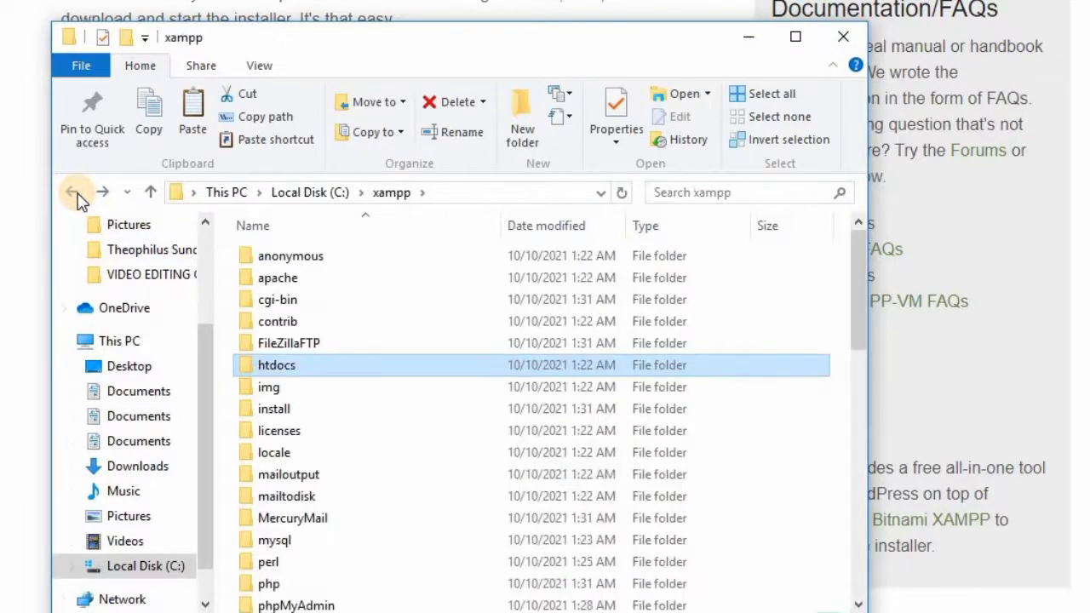
click(76, 196)
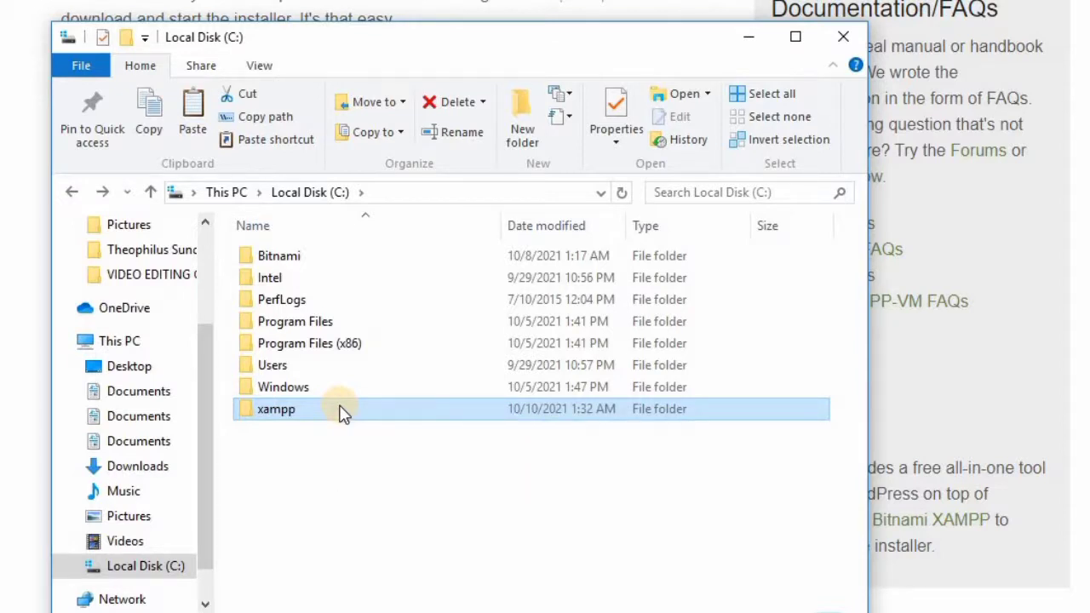
Step: Paste the wordpress folder into C:\xampp\htdocs and minimize File Explorer
double_click(304, 410)
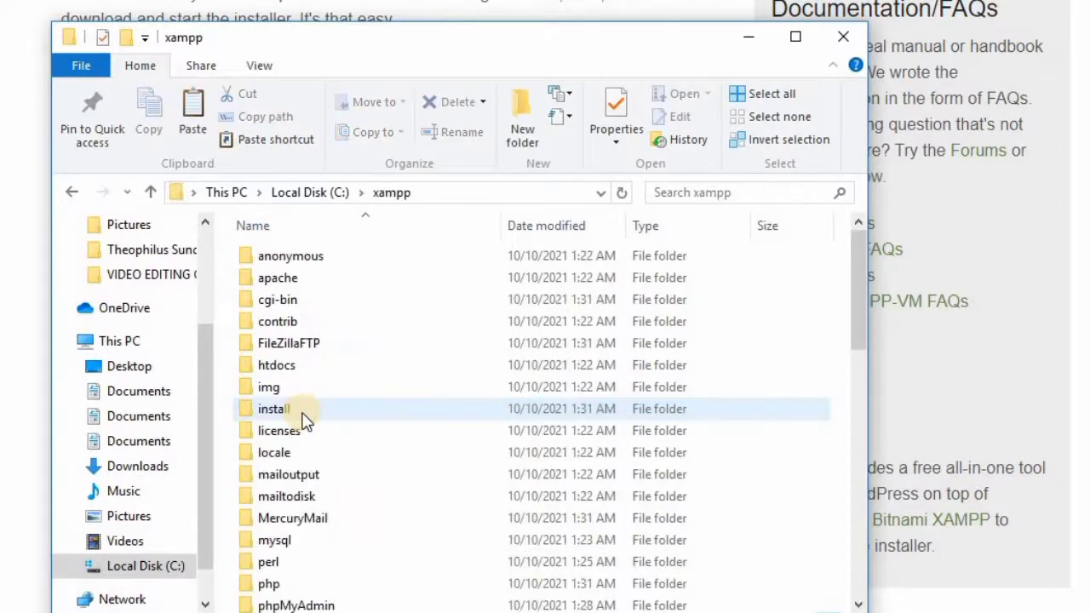
double_click(293, 372)
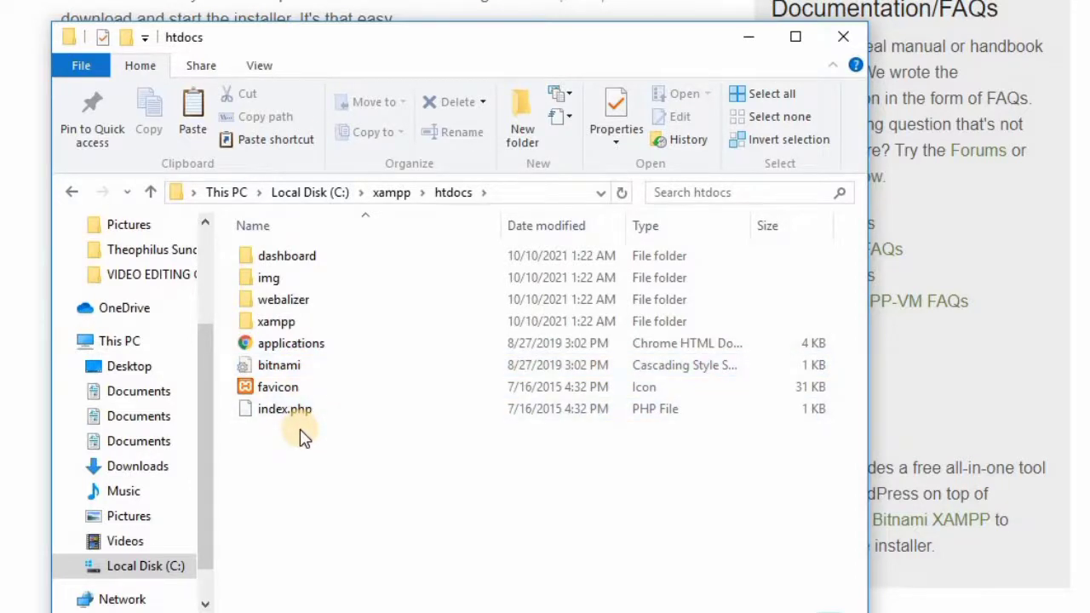
key(ctrl+v)
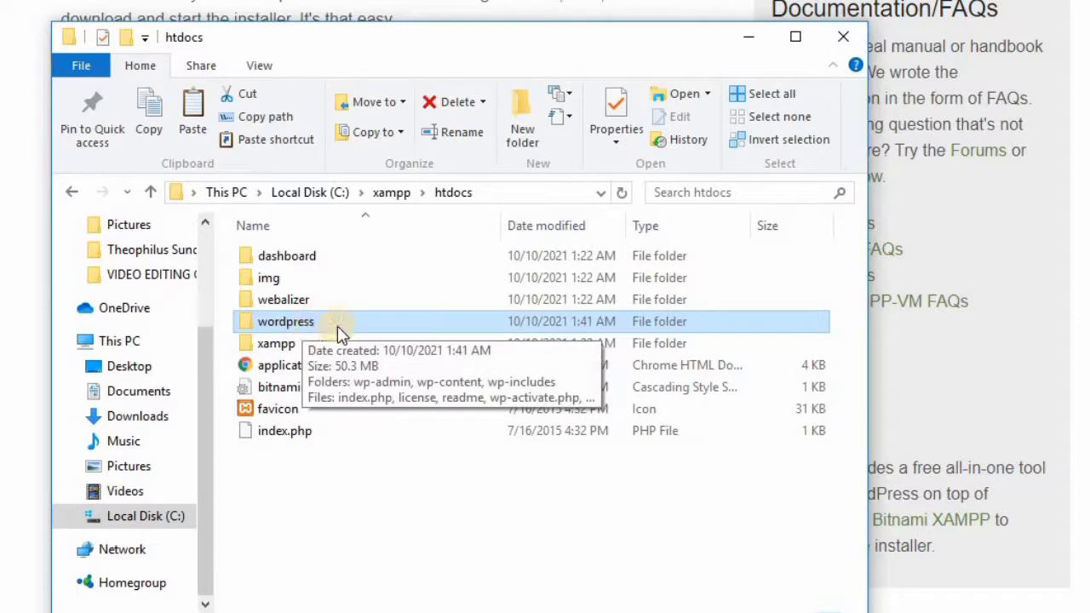
click(326, 477)
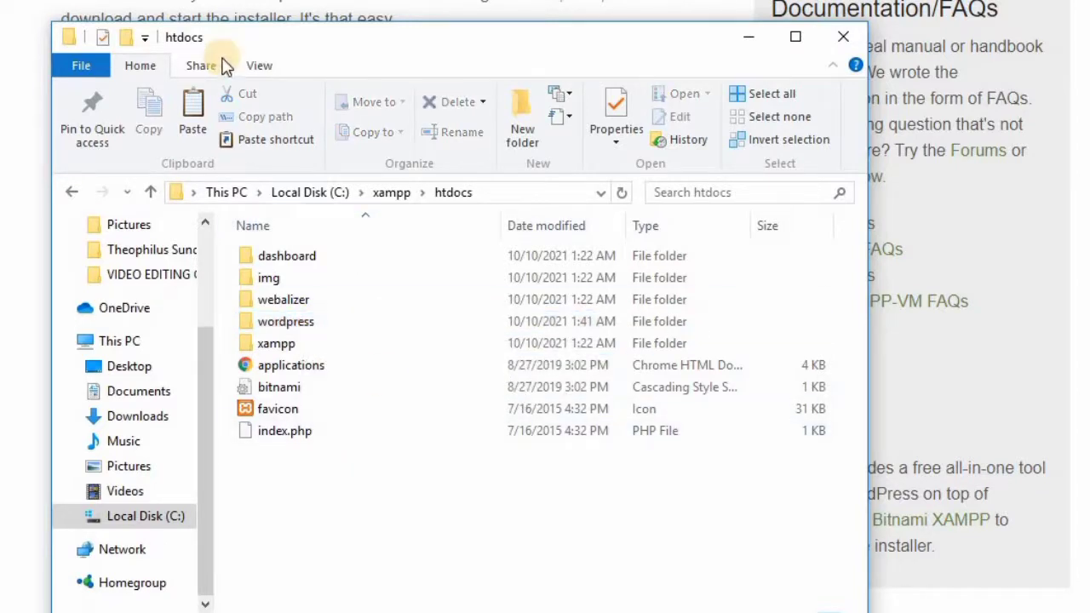
click(750, 41)
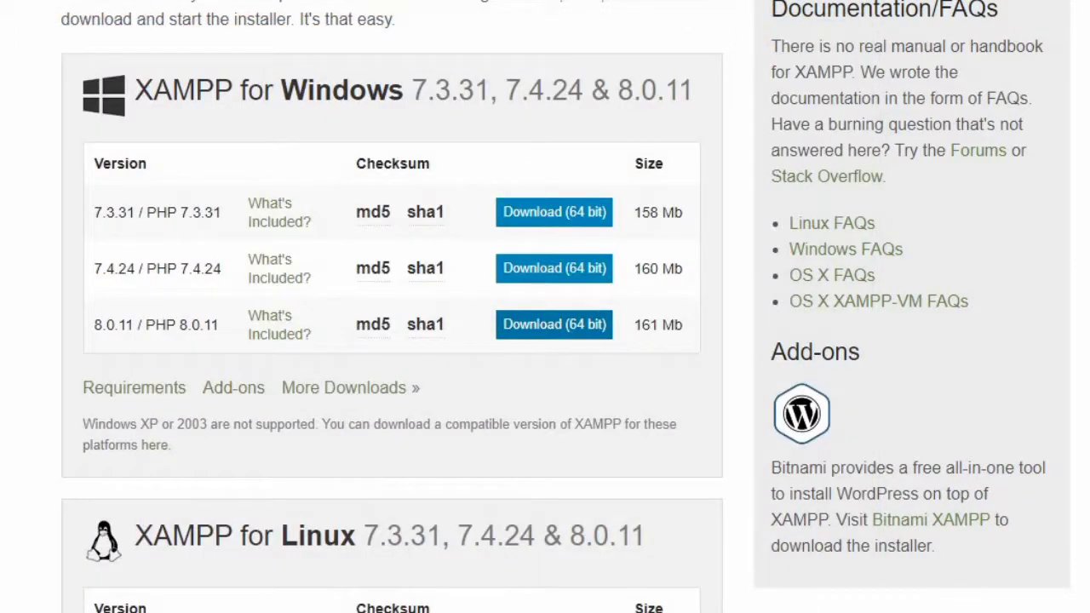
Step: Start Apache and MySQL, allow MySQL through the firewall, and open the localhost dashboard
mouse_move(749, 612)
click(749, 575)
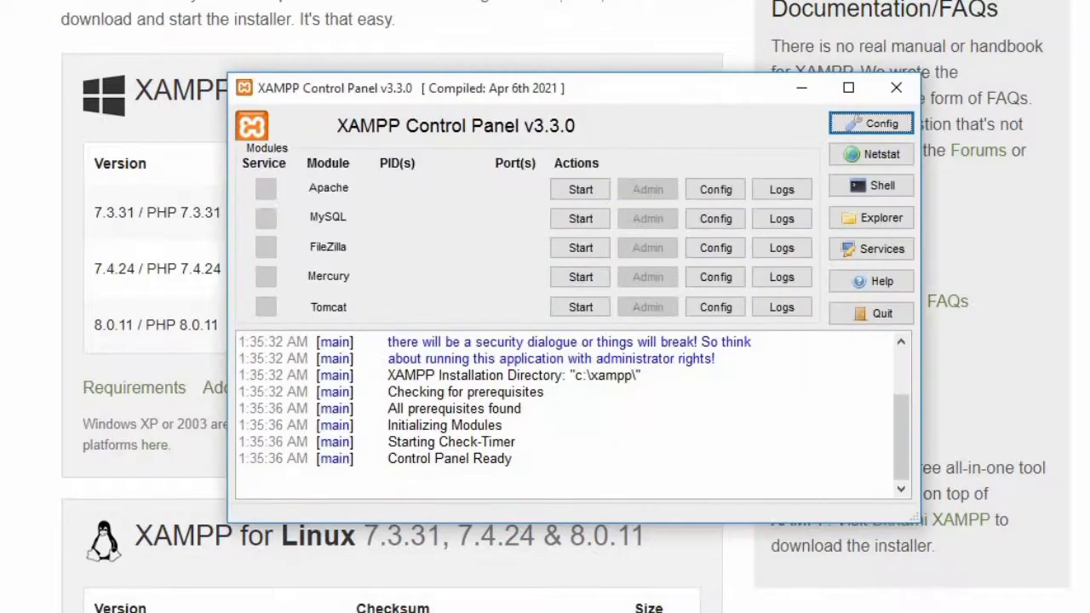
click(572, 195)
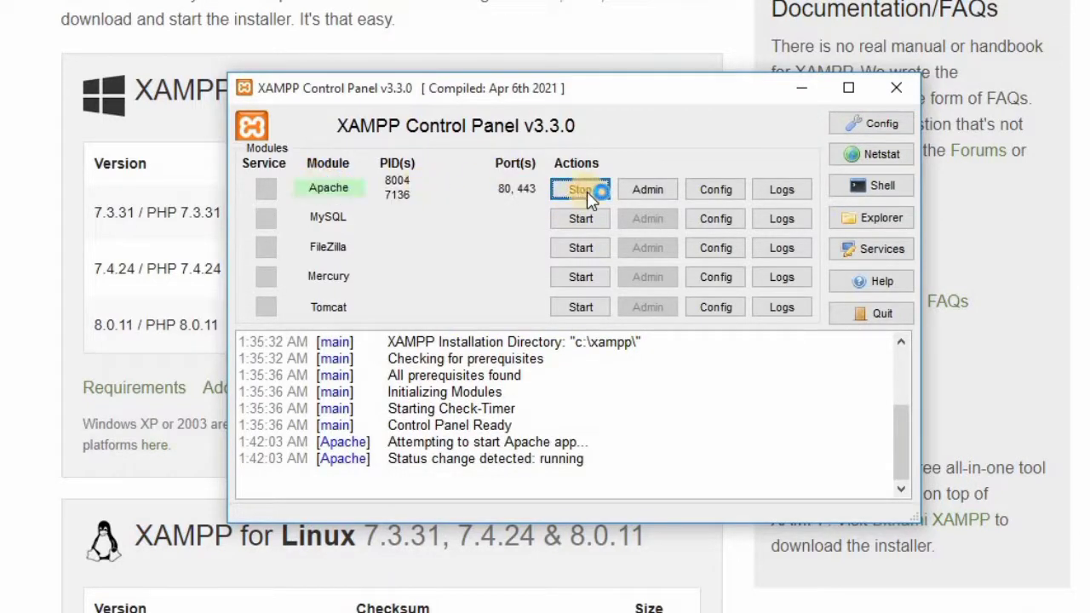
click(560, 222)
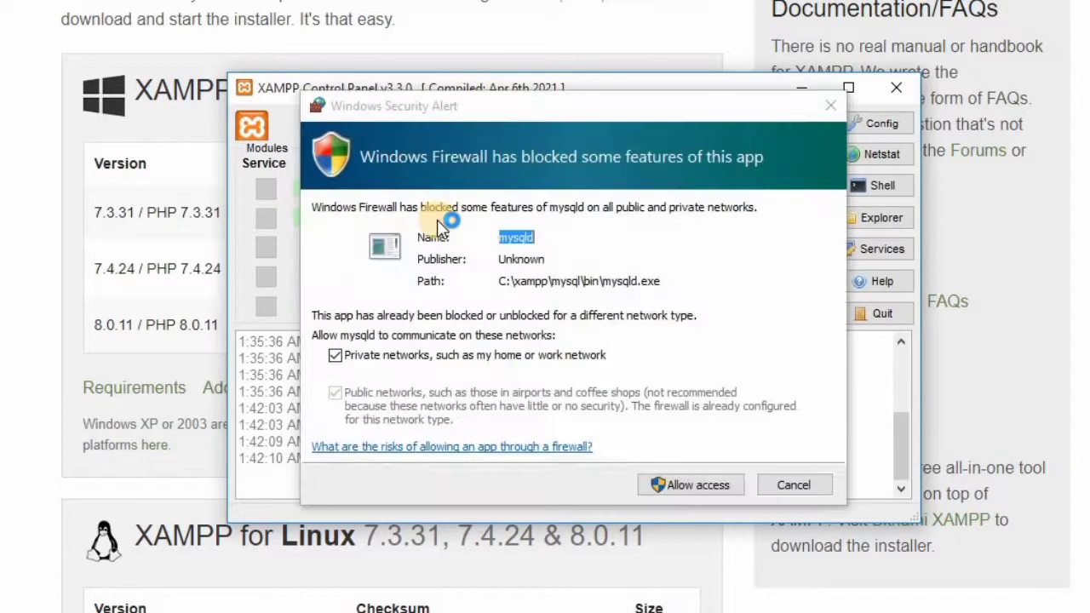
click(677, 484)
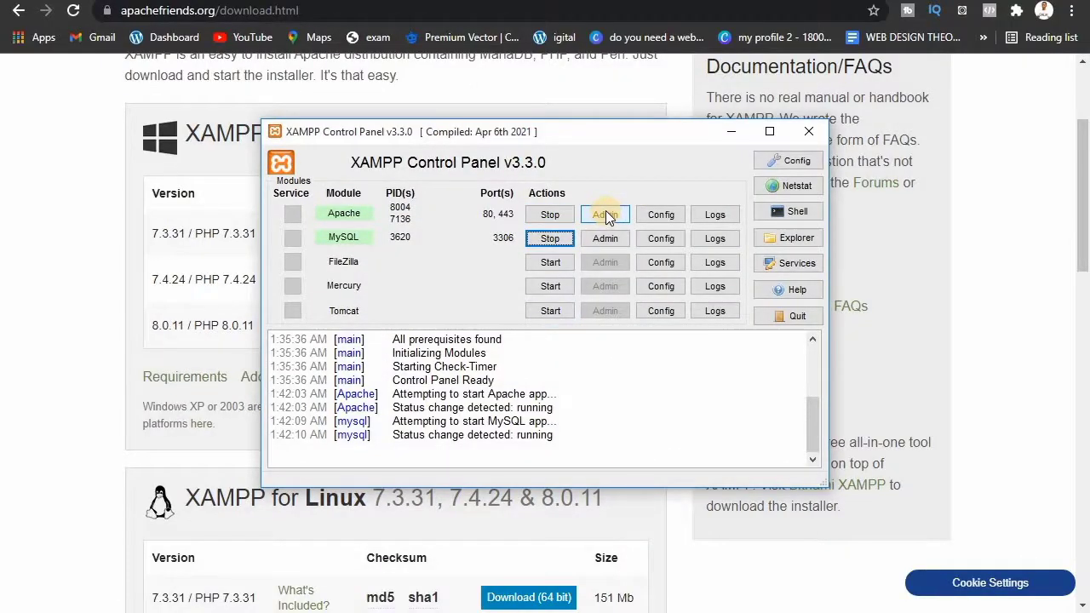
click(605, 214)
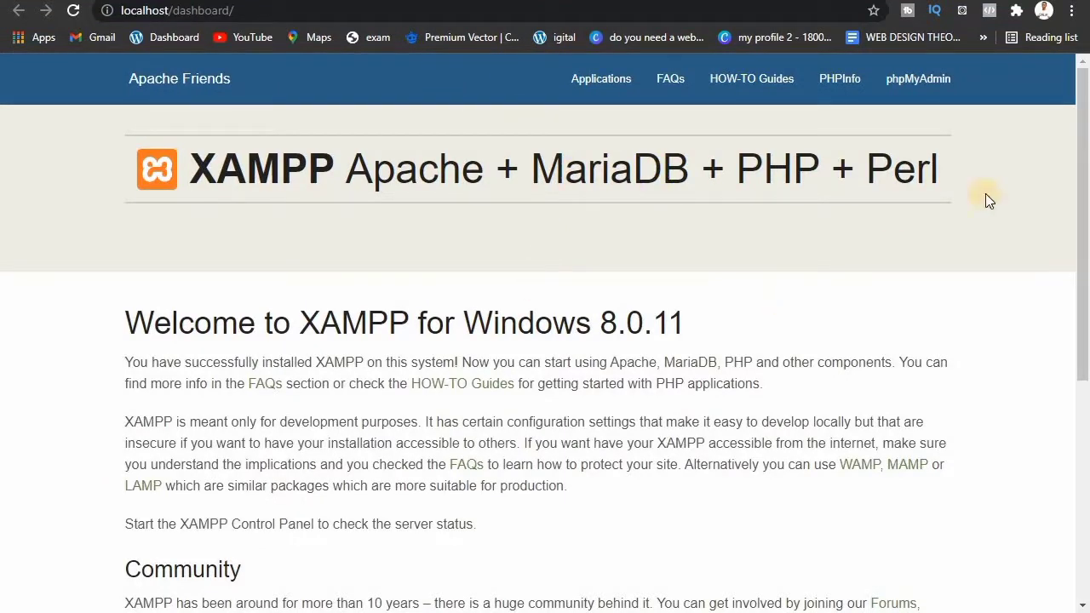
Step: Change the address from localhost/dashboard/ to localhost/wordpress and load it
mouse_move(1084, 214)
mouse_down()
mouse_move(1084, 281)
mouse_move(1084, 209)
mouse_up()
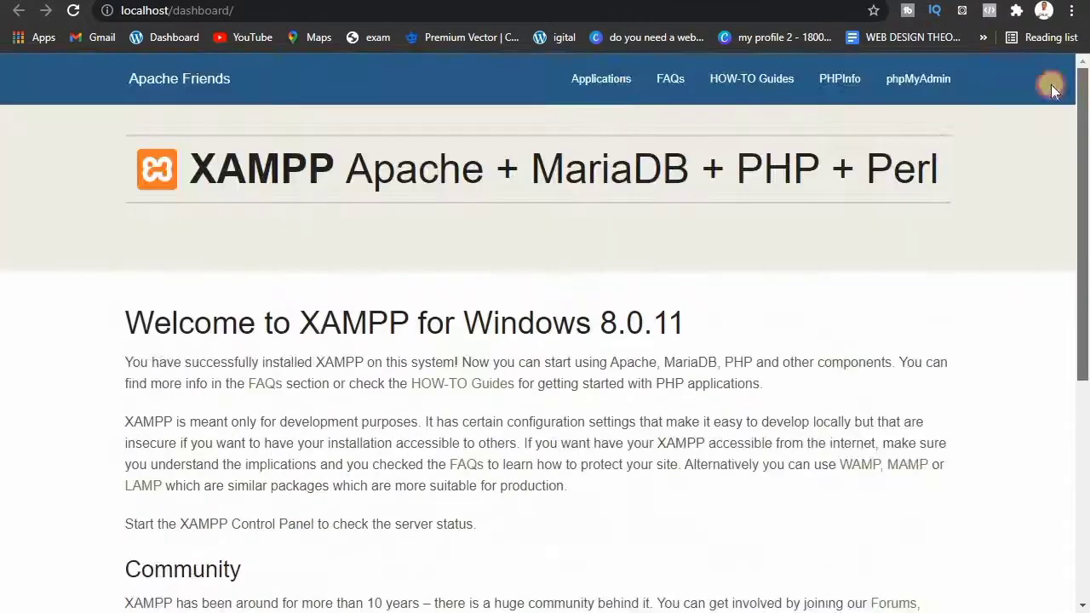
click(334, 10)
click(334, 12)
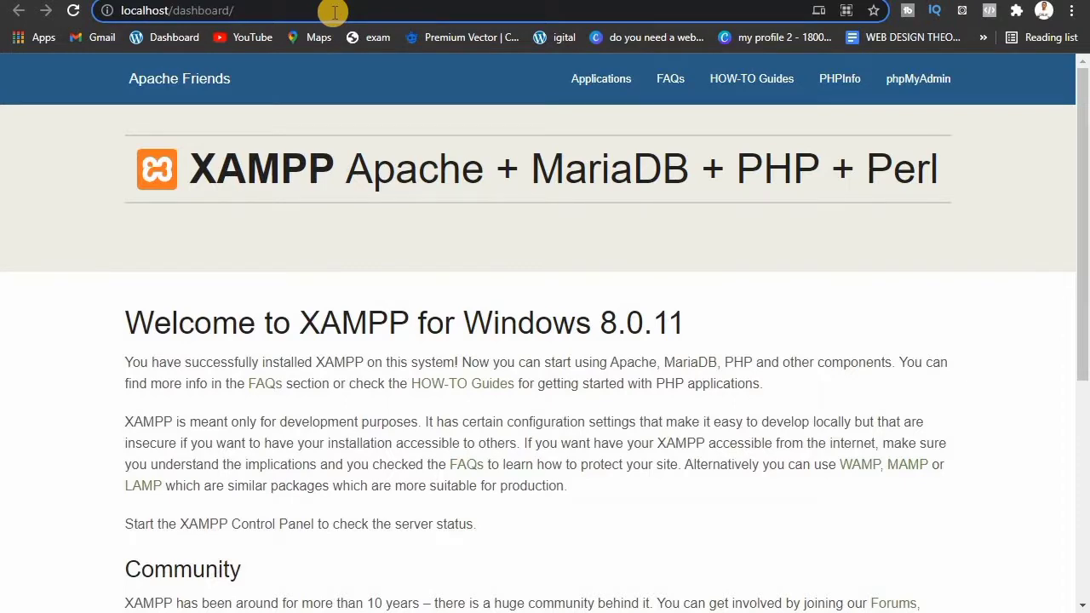
key(BackSpace)
key(BackSpace)
key(BackSpace)
key(BackSpace)
key(BackSpace)
key(BackSpace)
key(BackSpace)
key(BackSpace)
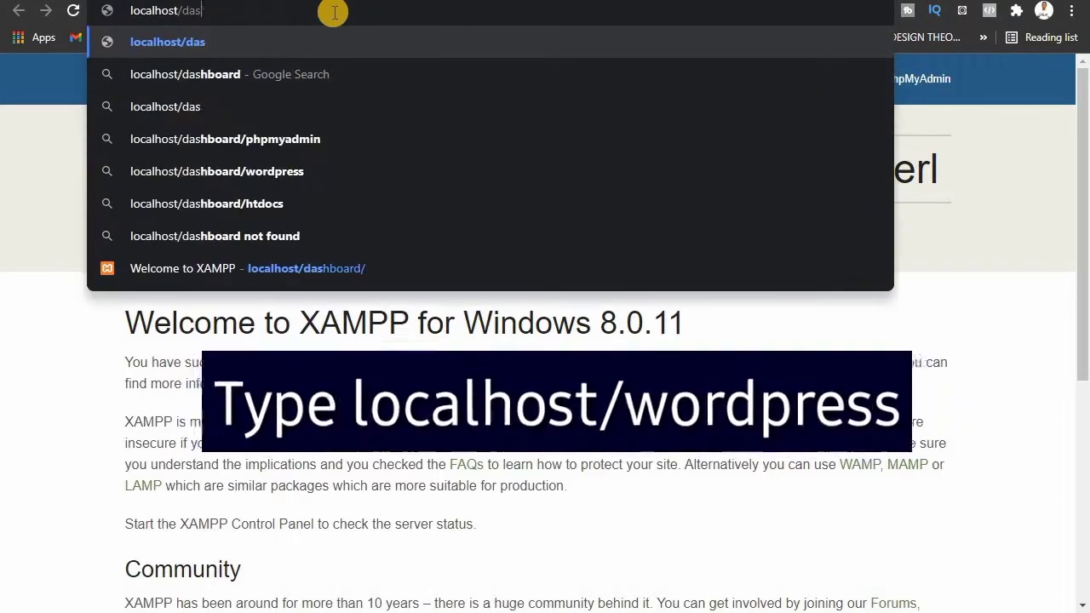
key(BackSpace)
key(BackSpace)
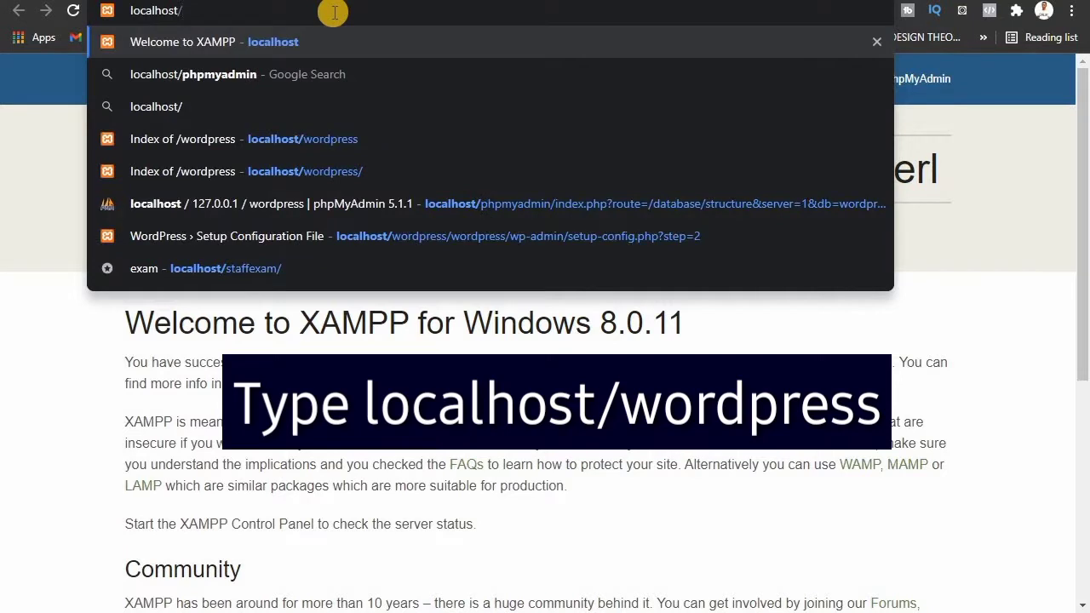
text(word)
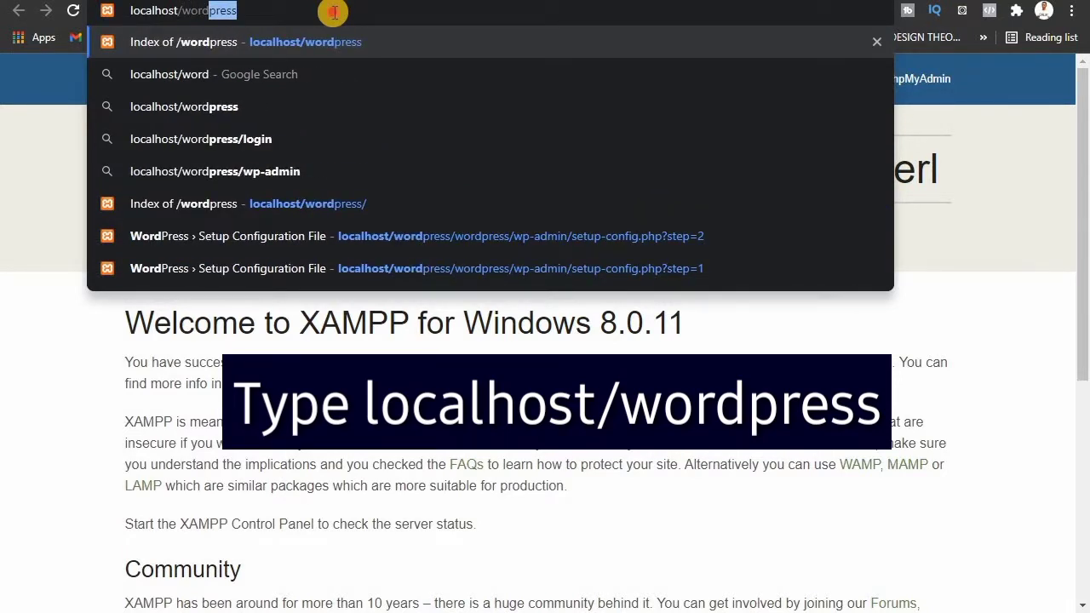
text(press)
key(Return)
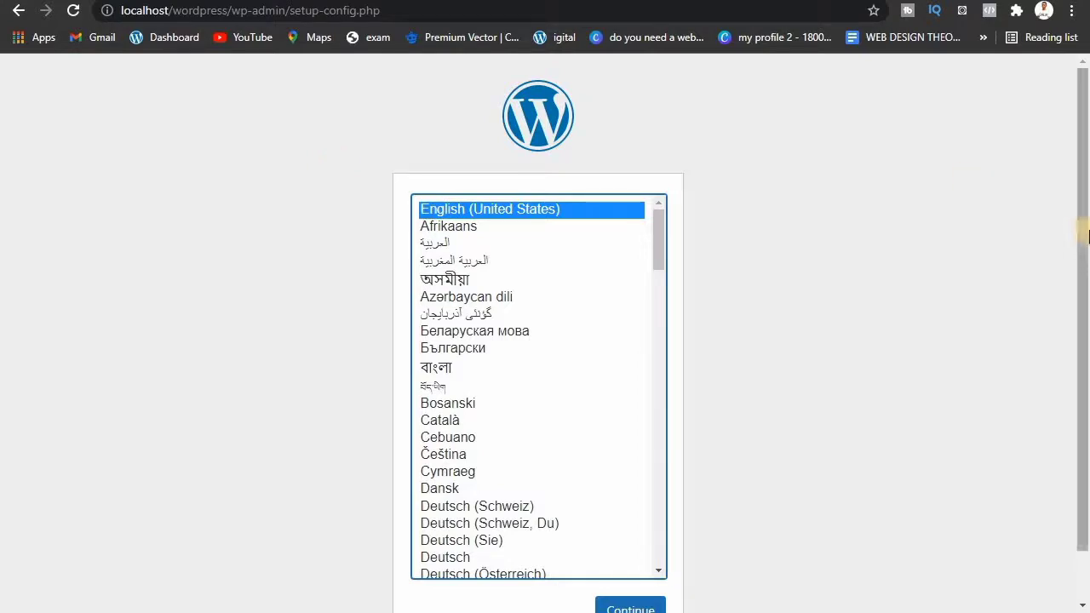
Step: Continue WordPress setup with English (United States) as the language
scroll(773, 389, down, 1)
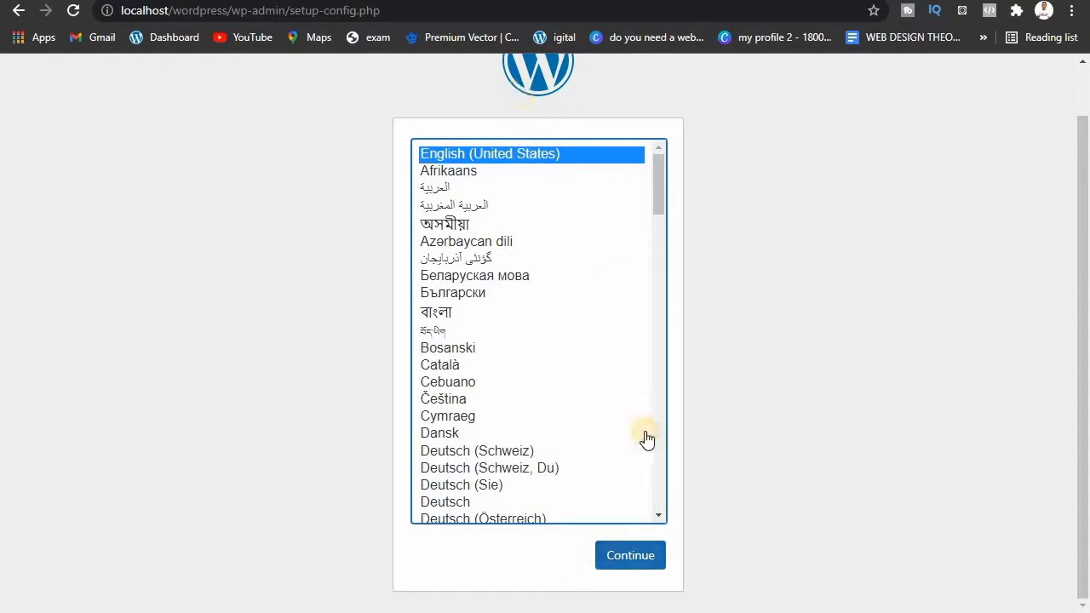
click(639, 554)
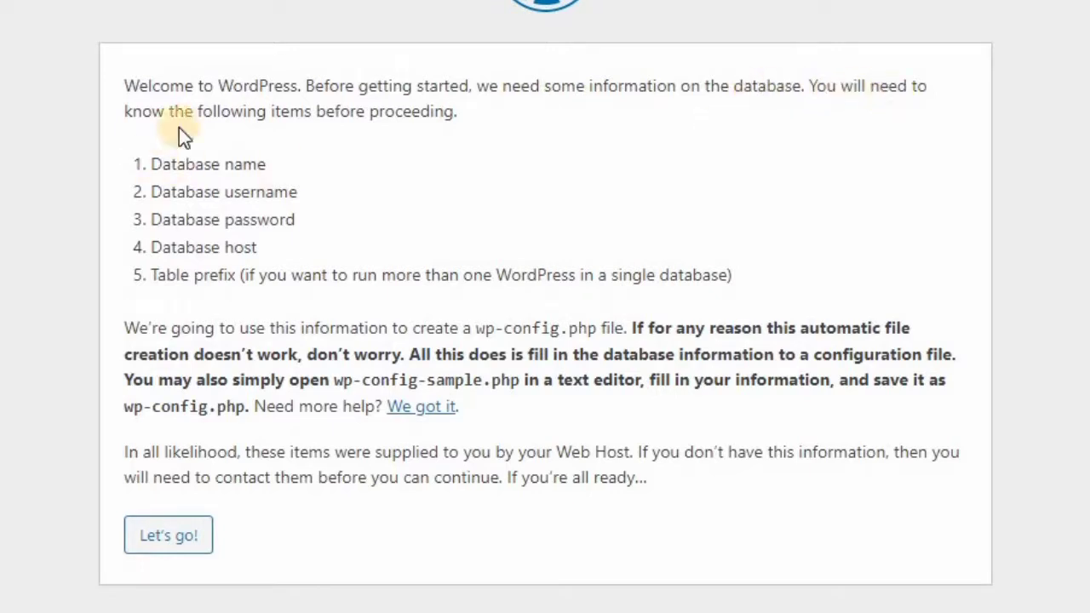
Step: Advance to the database connection form, focus Database Name, and switch to XAMPP Control Panel
click(184, 539)
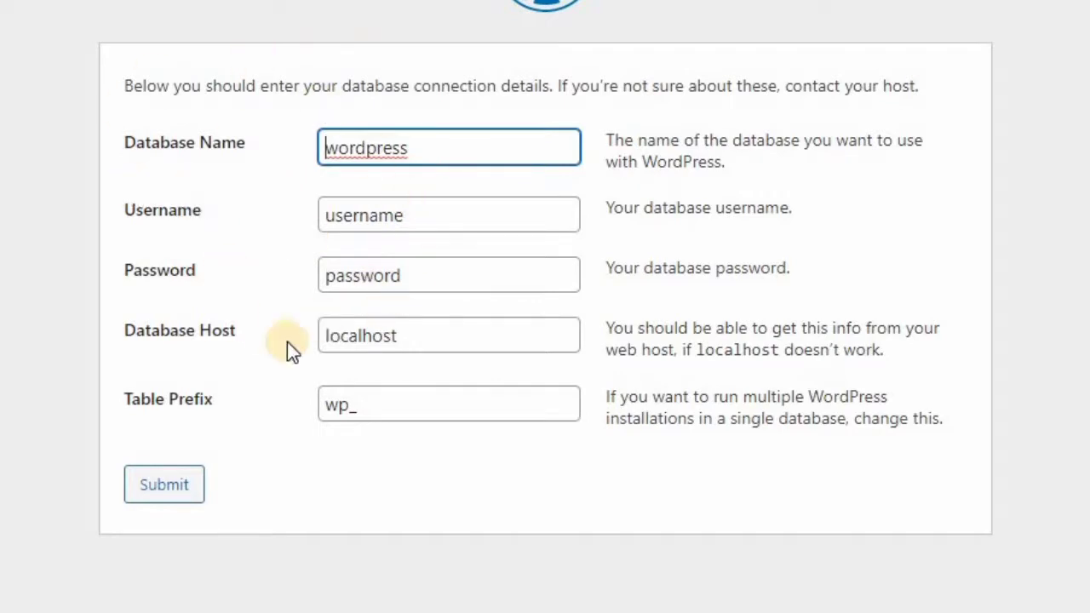
click(418, 149)
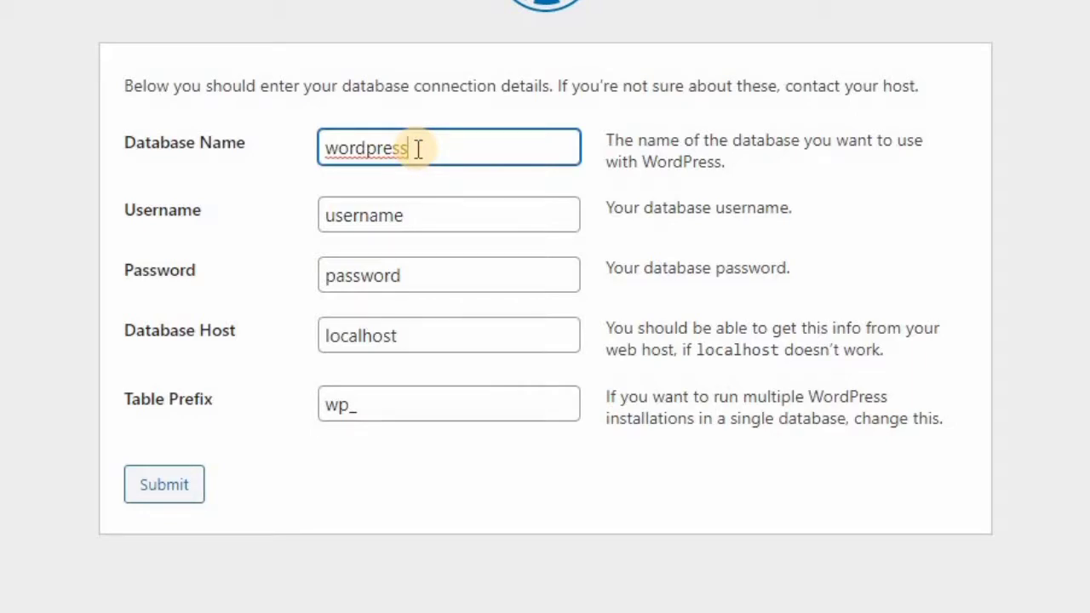
click(358, 108)
click(413, 143)
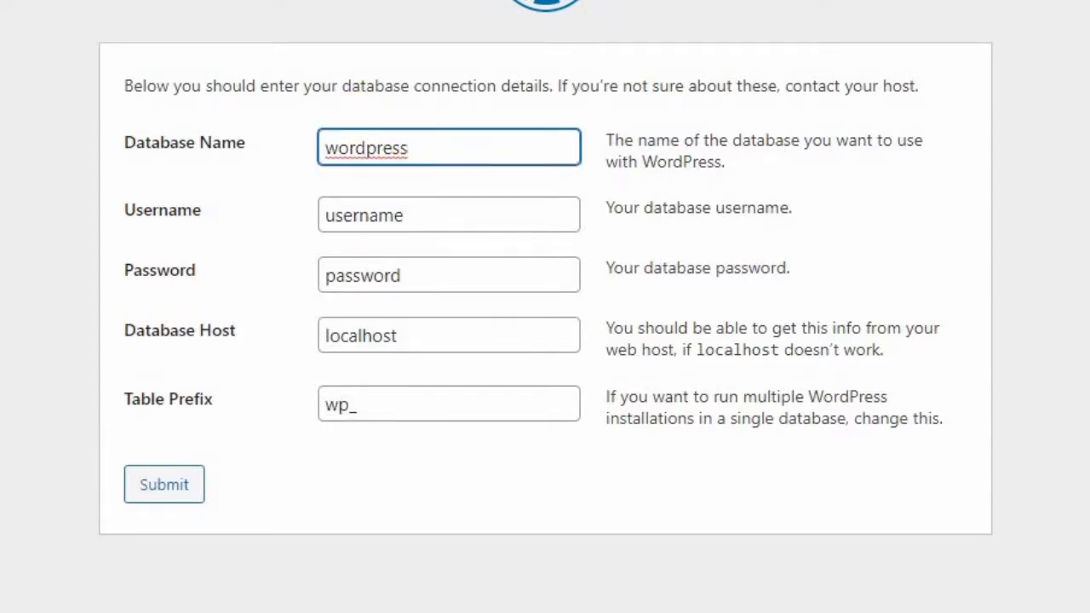
click(545, 609)
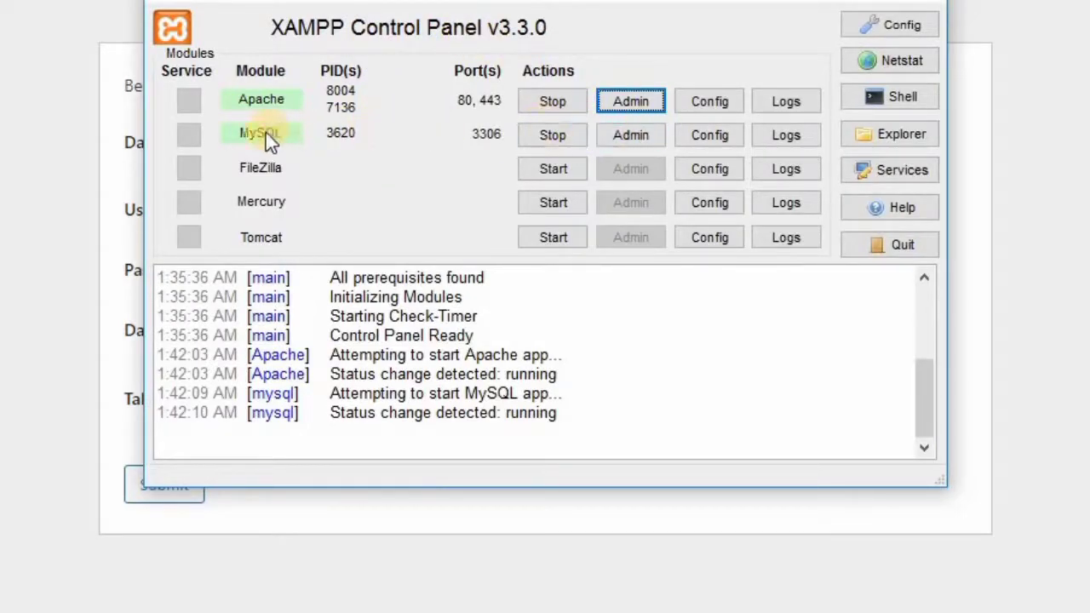
Step: Launch phpMyAdmin from MySQL's Admin button and switch to its browser tab
click(632, 135)
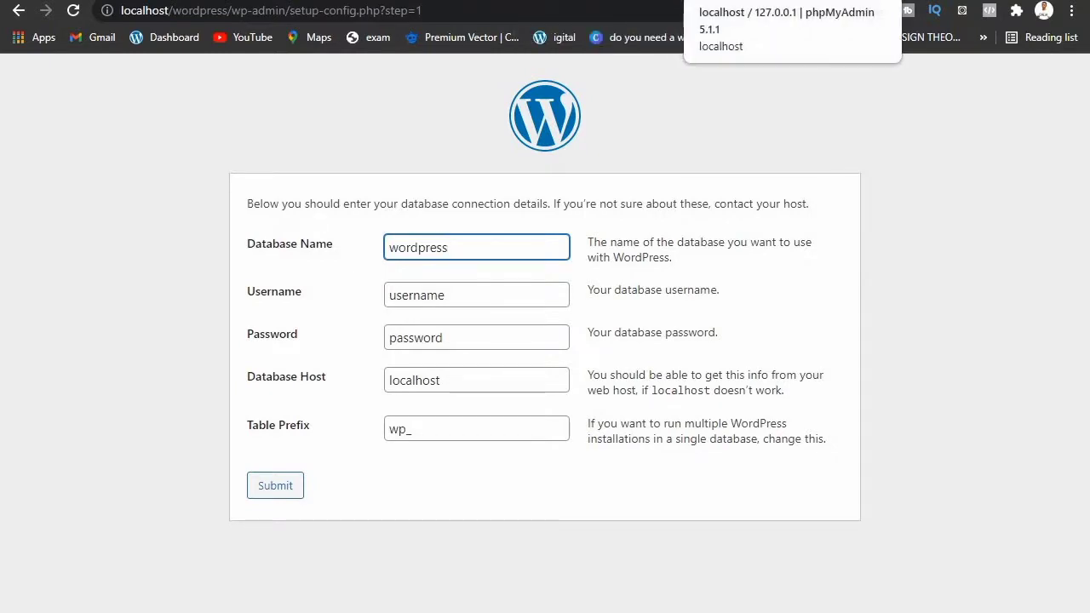
click(758, 1)
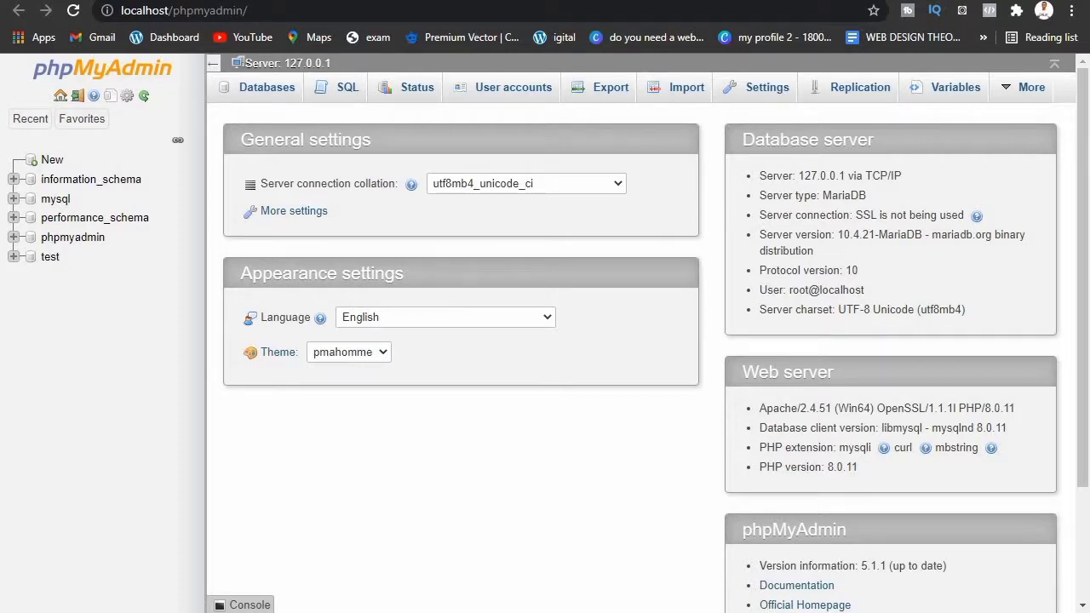
Step: Create an empty phpMyAdmin database named 'wordpress' from the New page
click(49, 159)
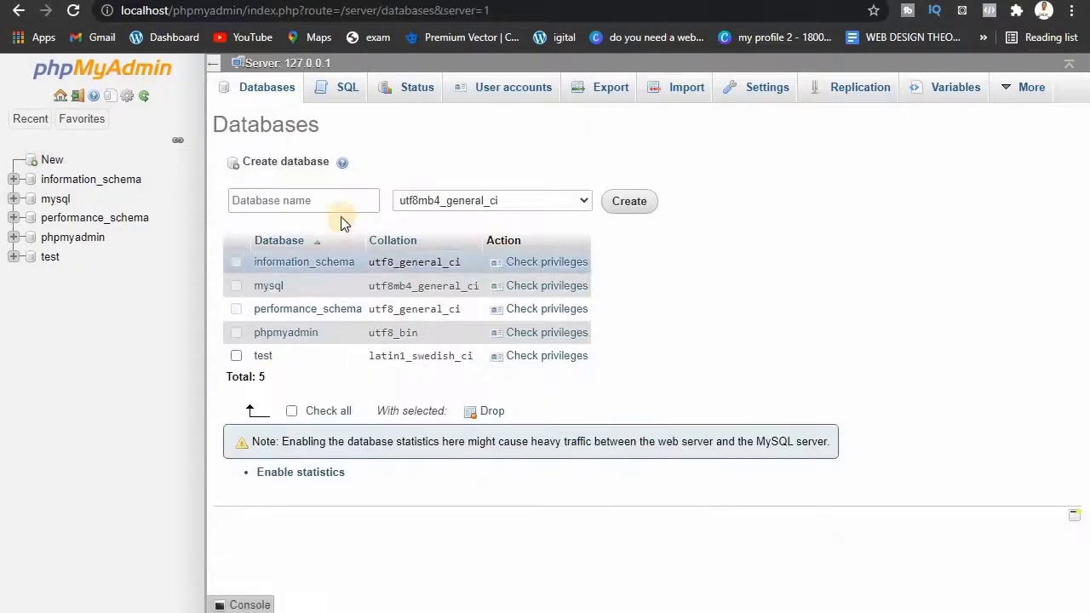
click(337, 206)
click(337, 206)
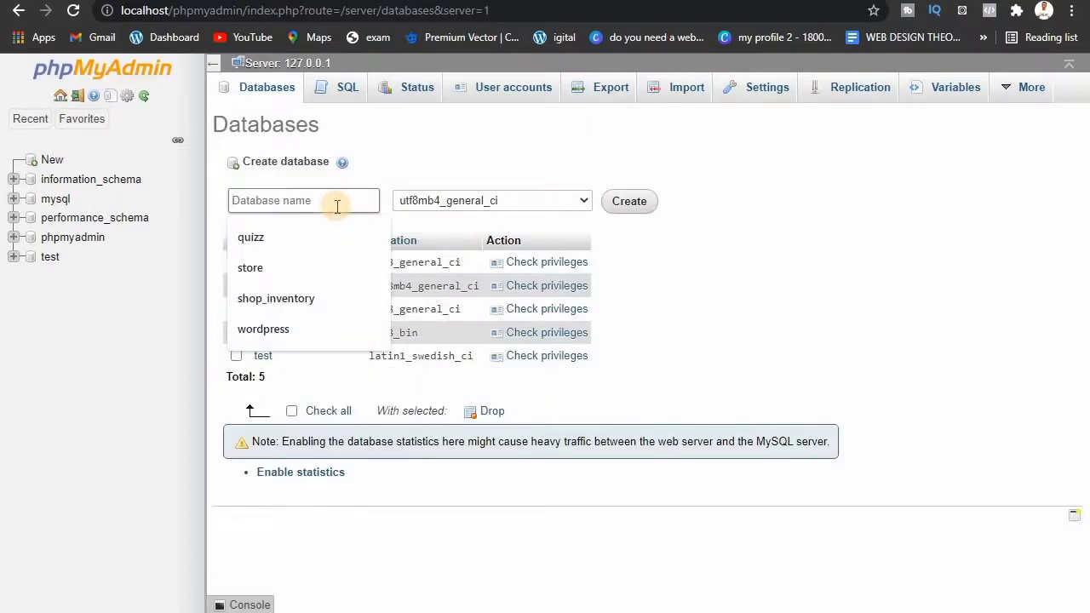
text(word)
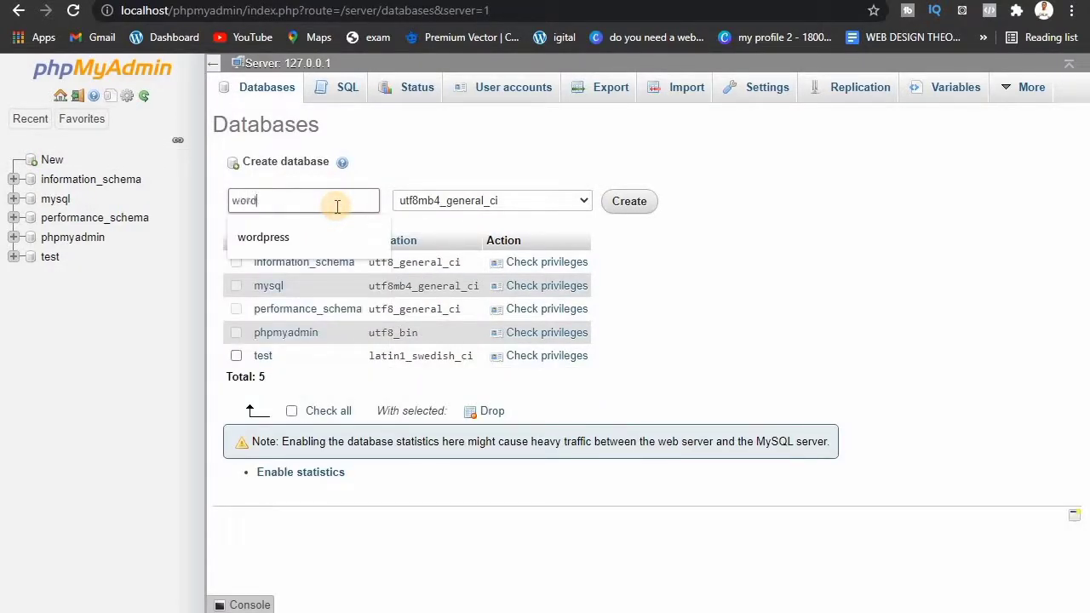
click(317, 235)
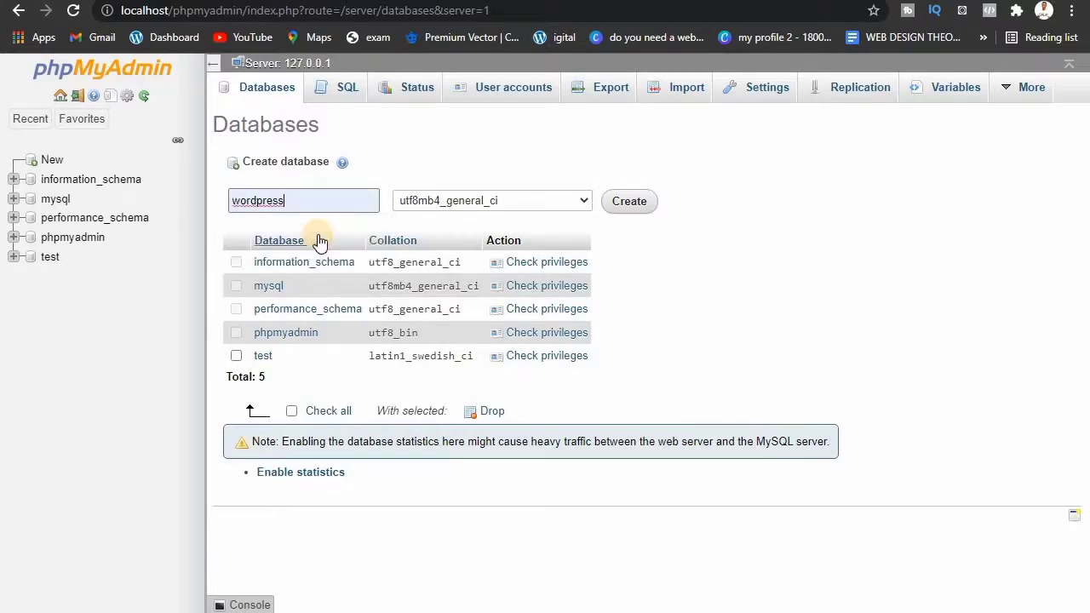
click(630, 200)
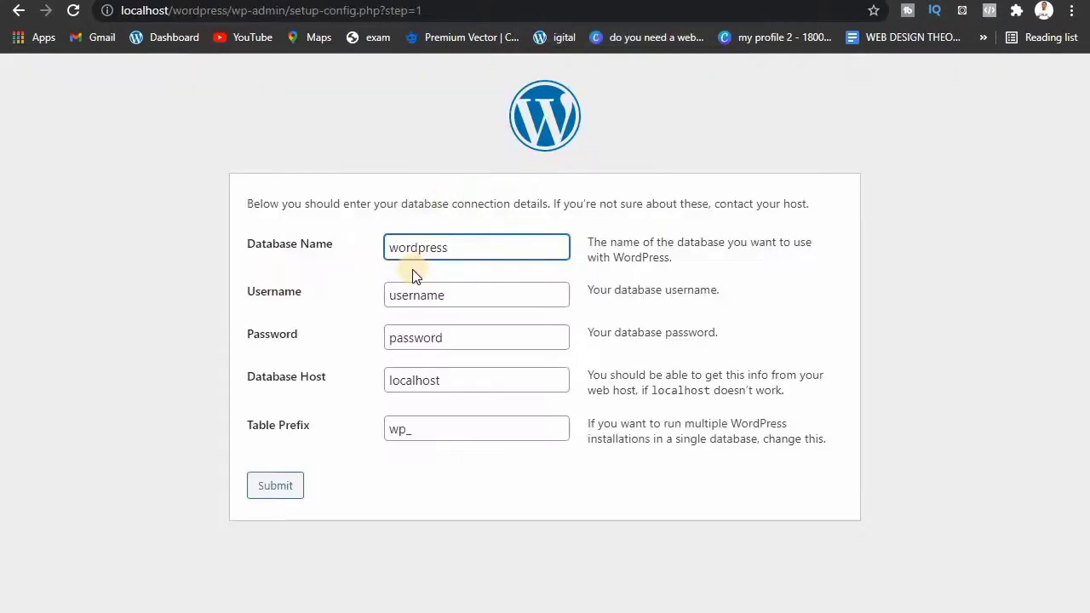
Step: Enter database username root and leave the database password empty
double_click(450, 294)
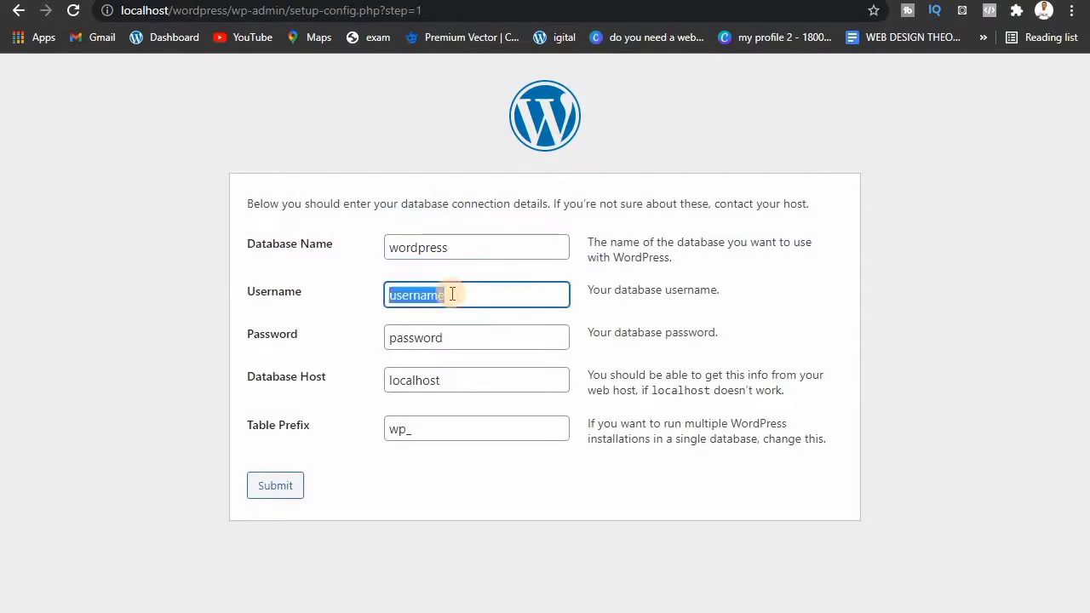
text(root)
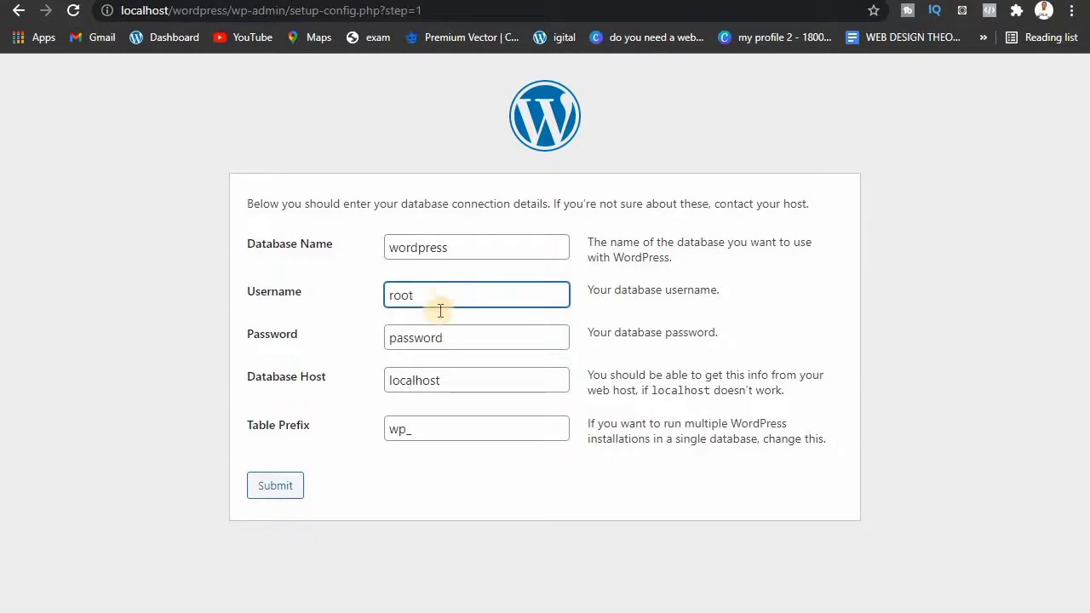
double_click(492, 333)
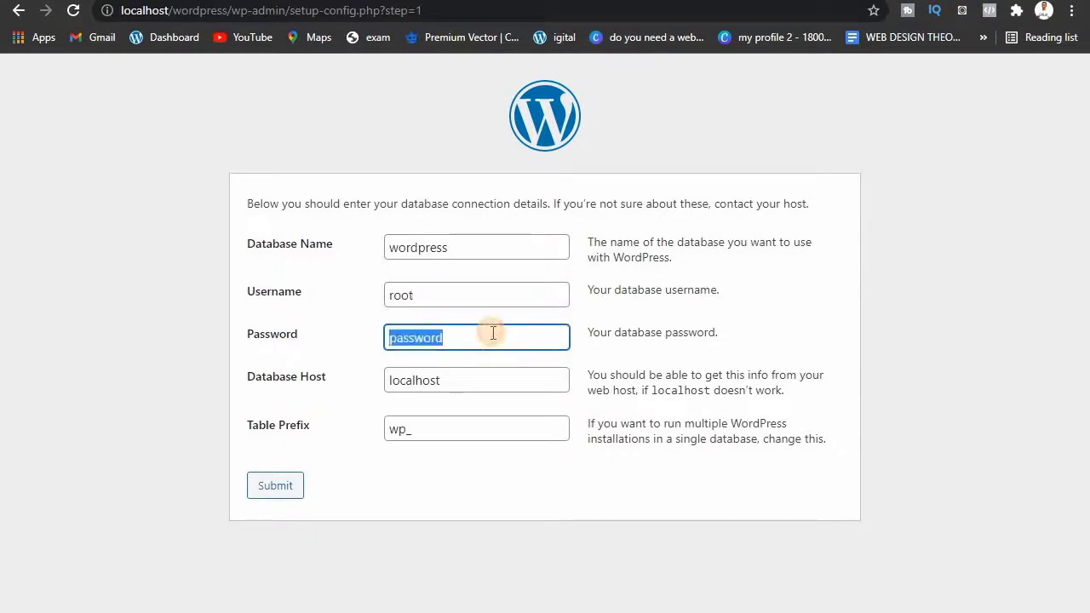
key(BackSpace)
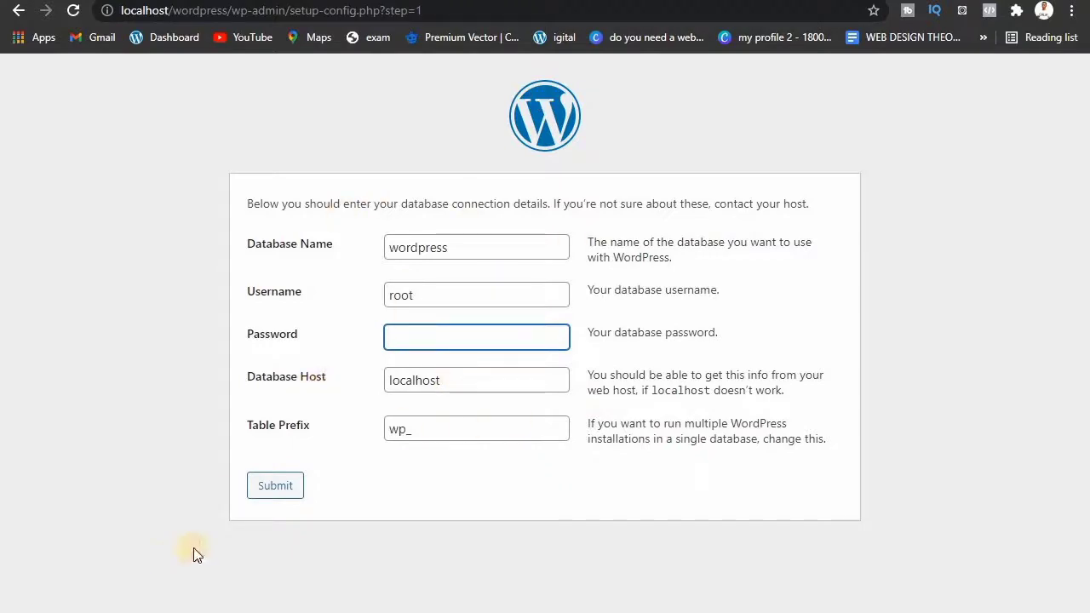
Step: Change the username to wordpress and submit the connection details
click(420, 292)
double_click(422, 292)
key(BackSpace)
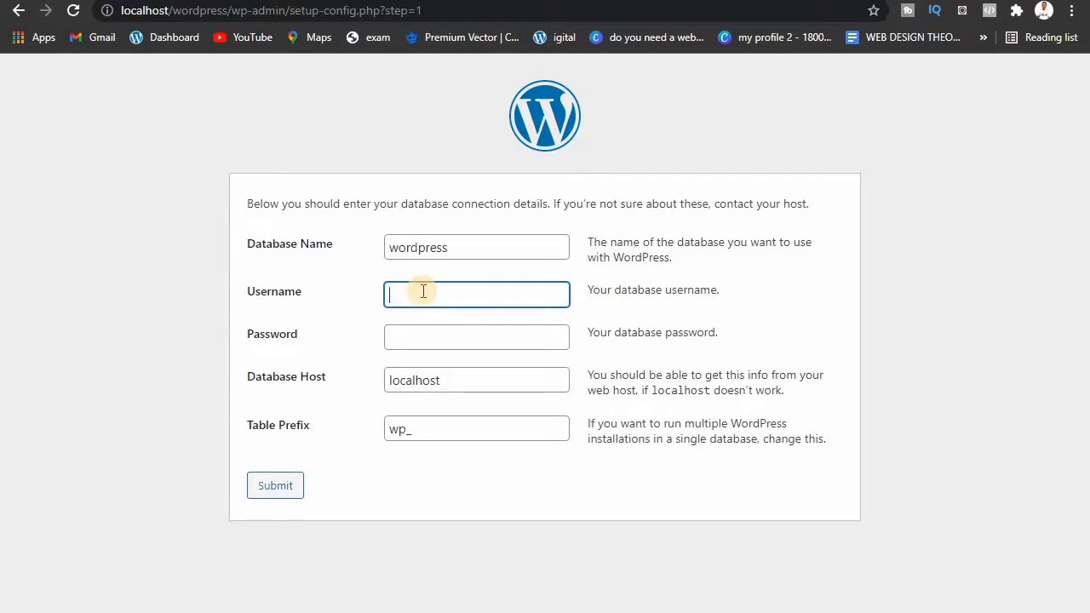
text(wo)
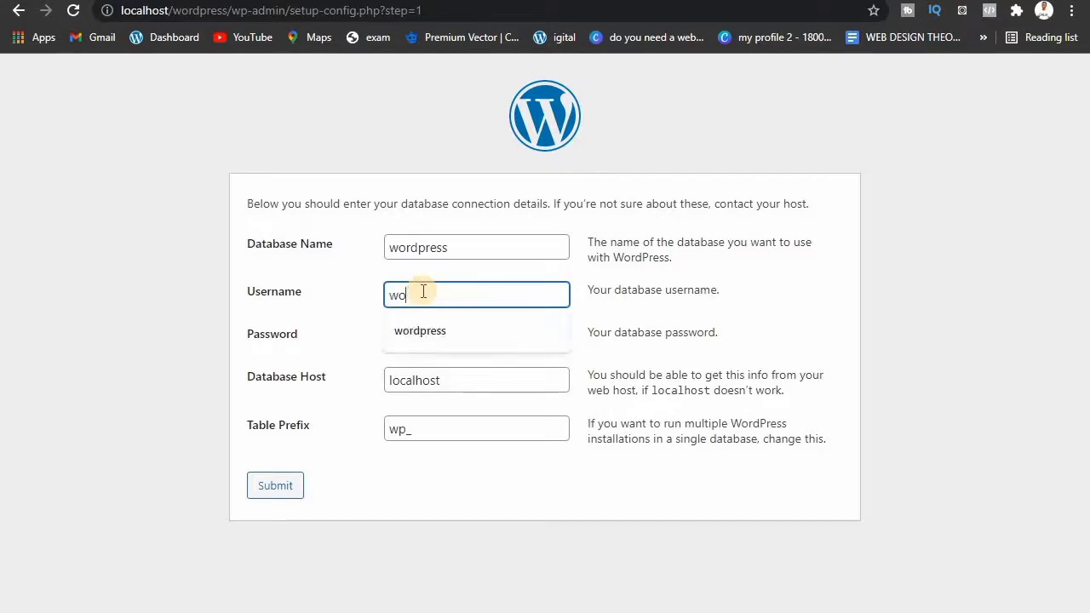
text(rdpress)
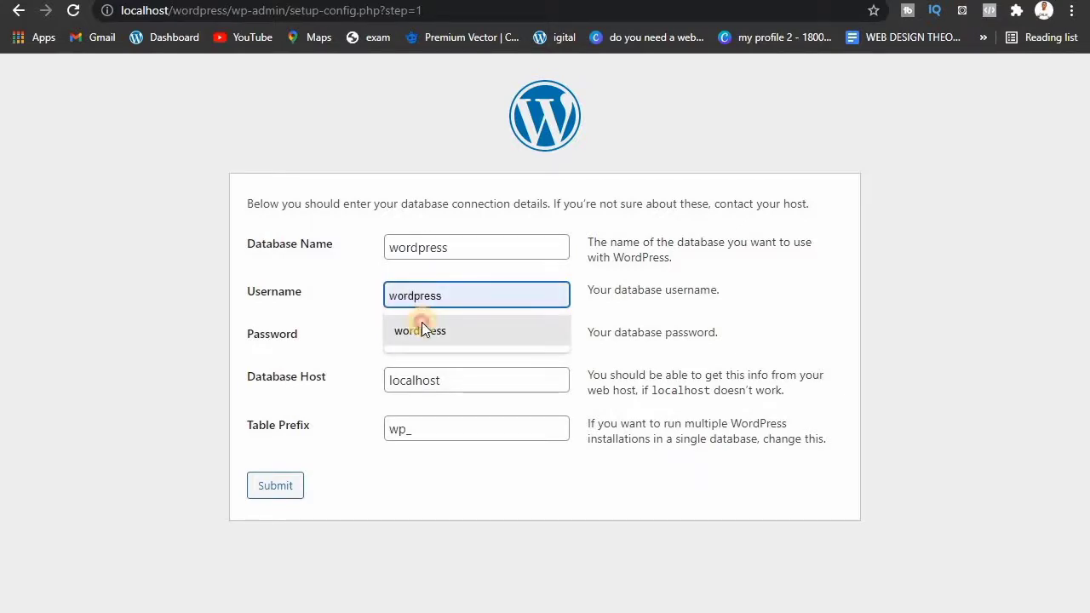
click(422, 322)
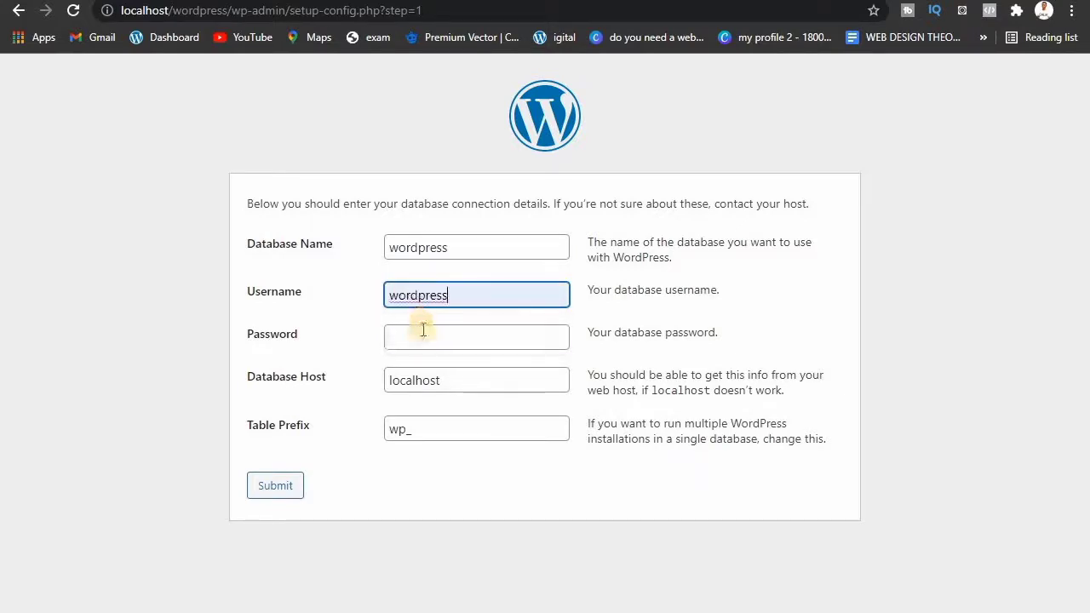
click(278, 484)
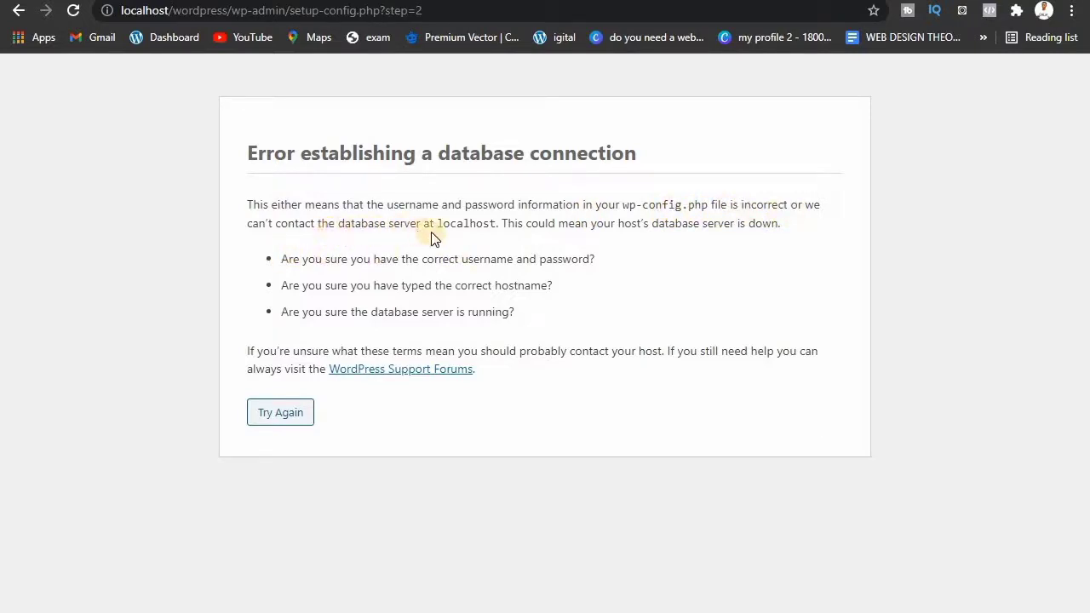
Step: Retry with username root and an empty password, then run the installation
click(297, 410)
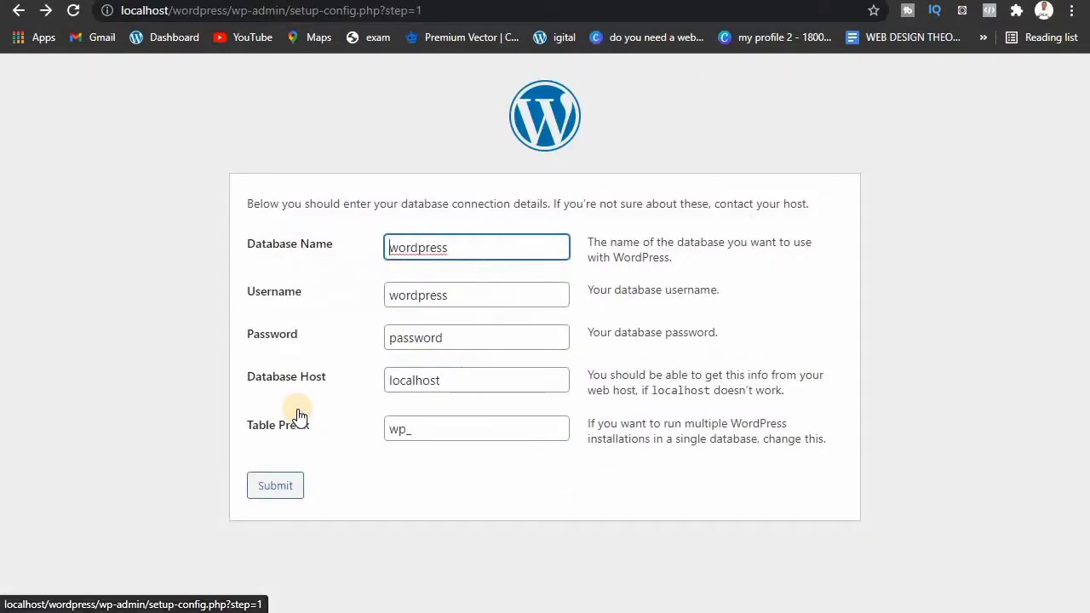
double_click(418, 296)
text(root)
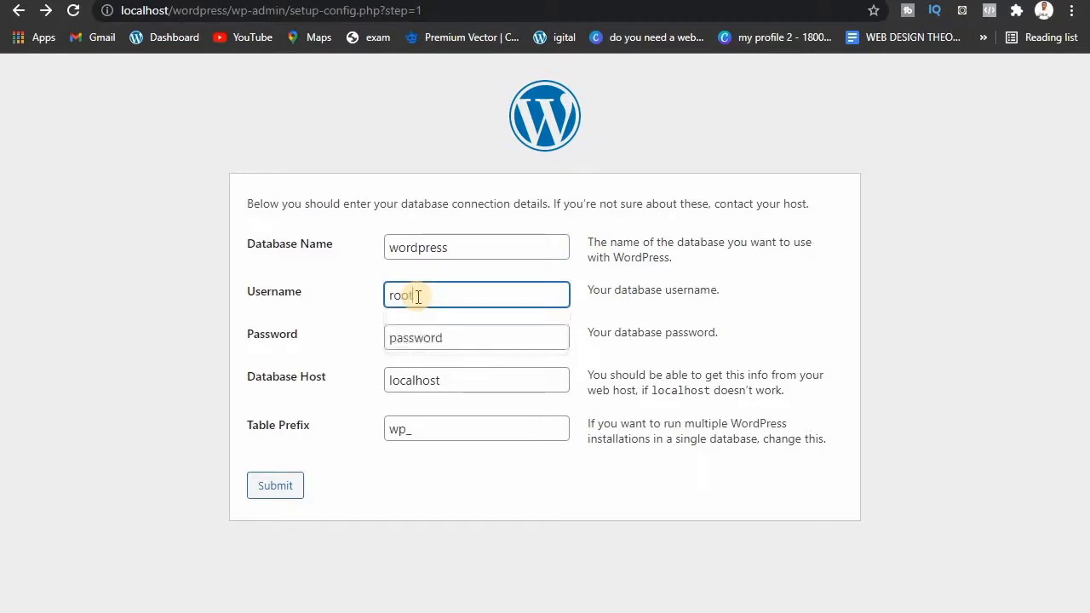
double_click(419, 348)
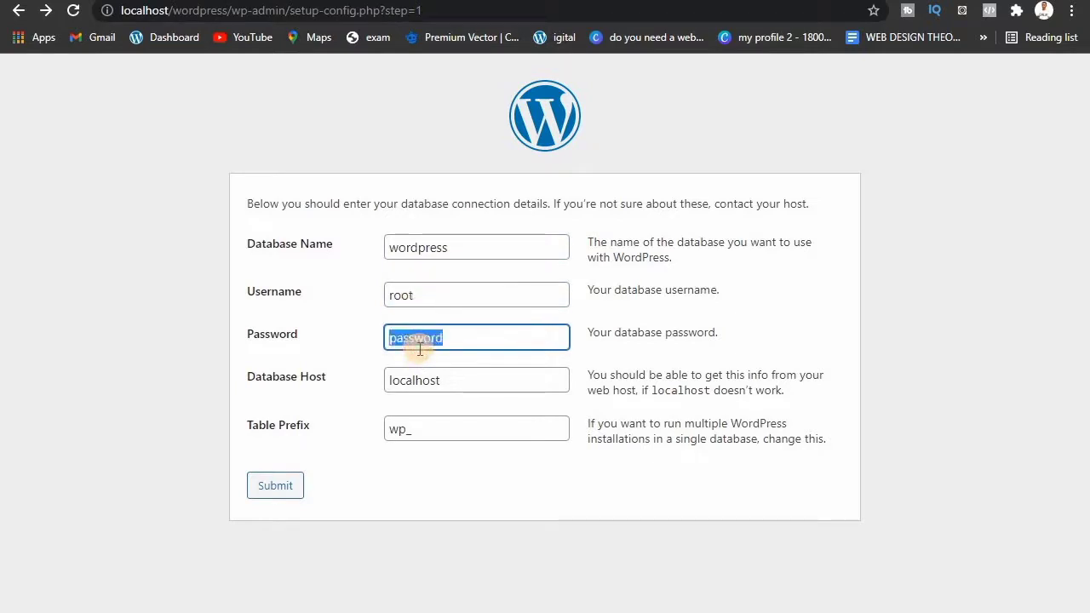
key(BackSpace)
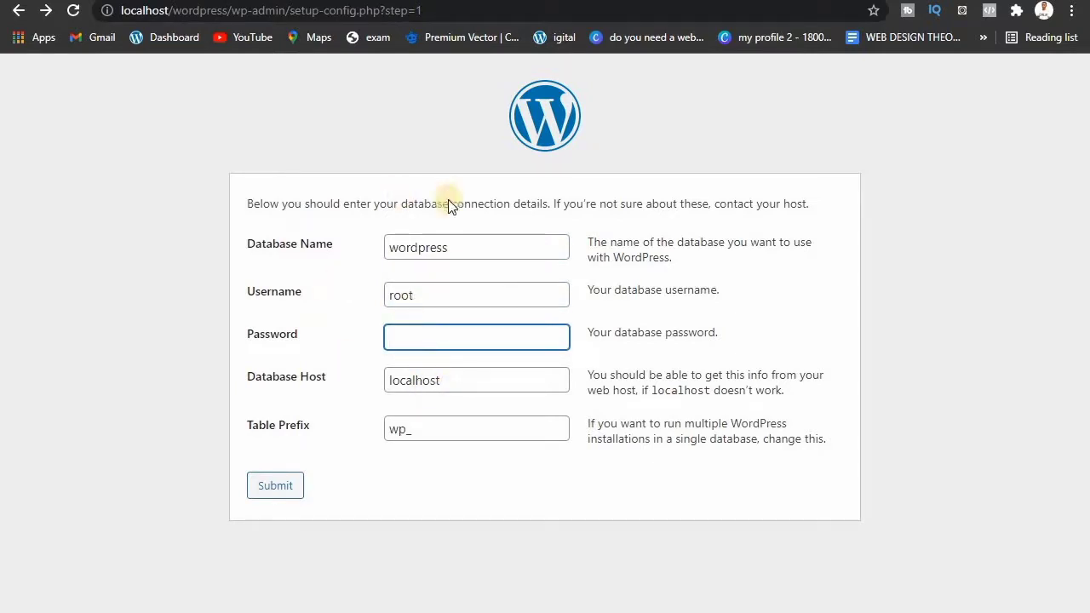
click(281, 482)
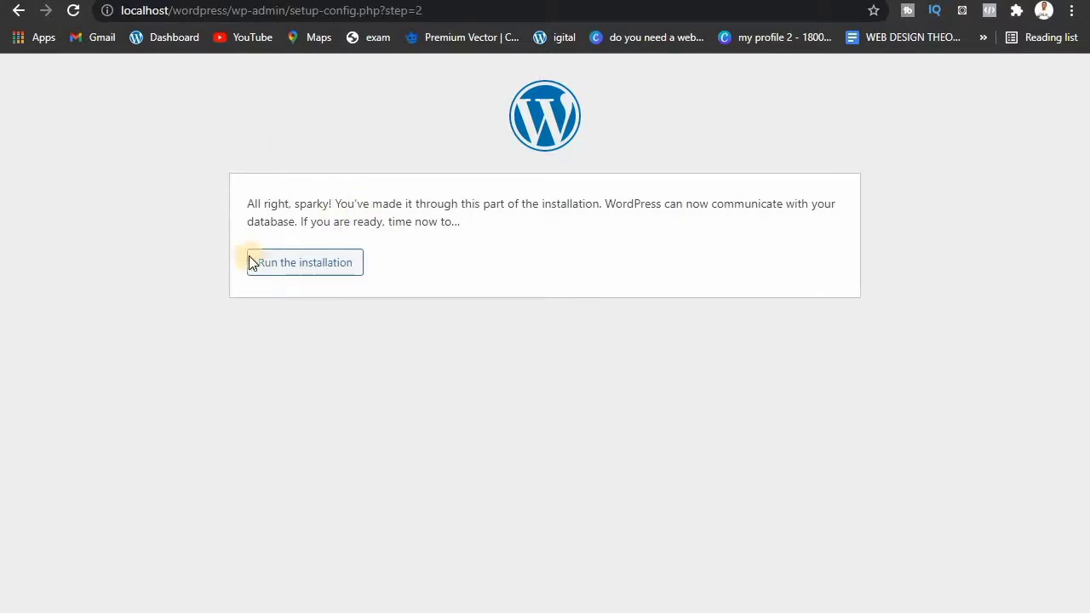
click(307, 269)
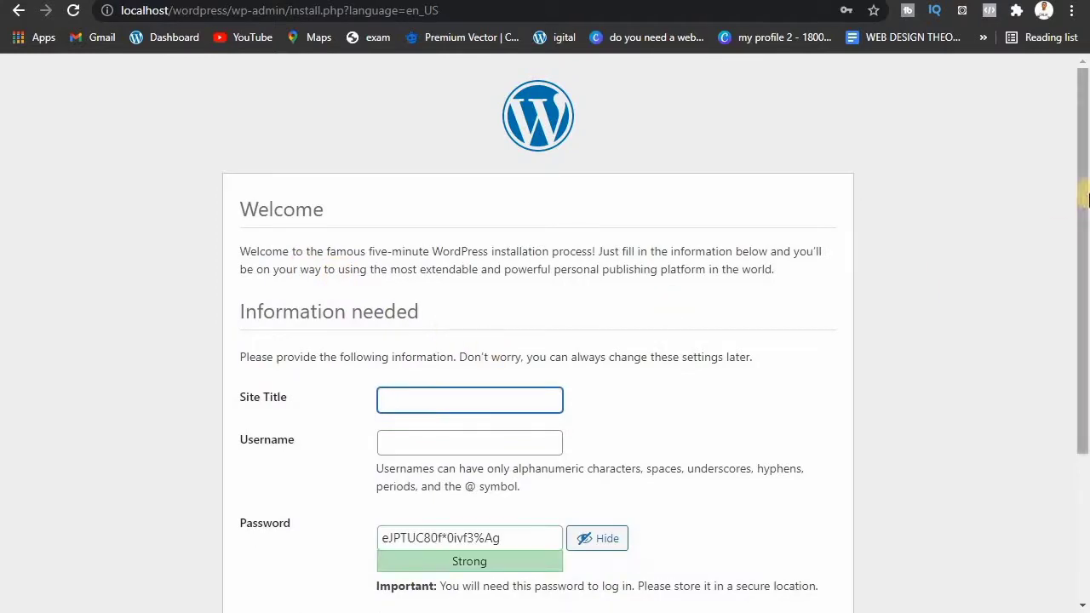
Step: Enter site title 'DanTech Shopping' and the saved administrator username admin
drag(1083, 227, 1083, 311)
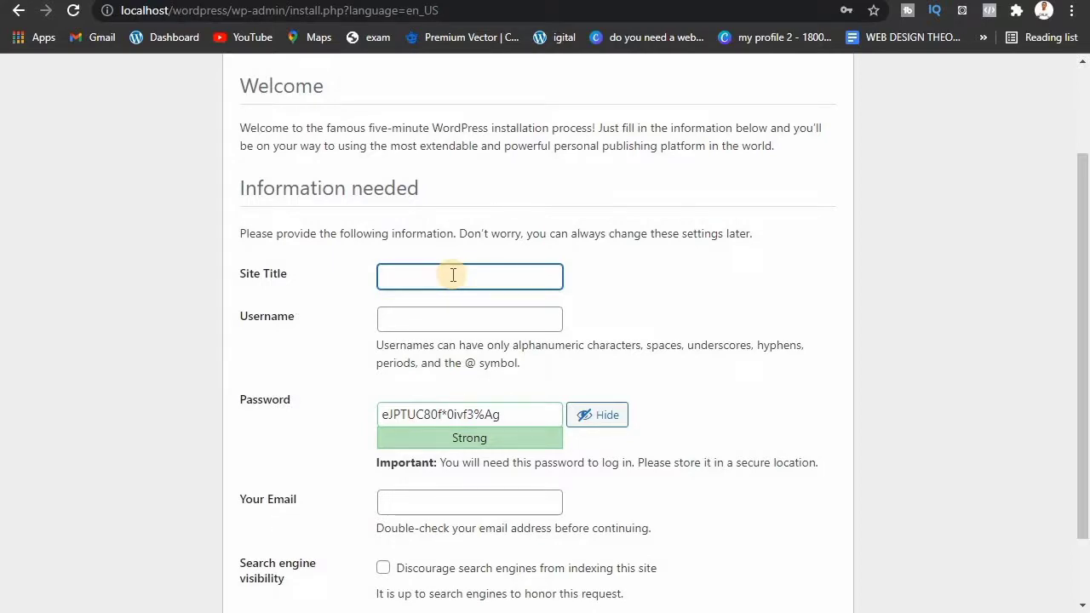
text(Dan)
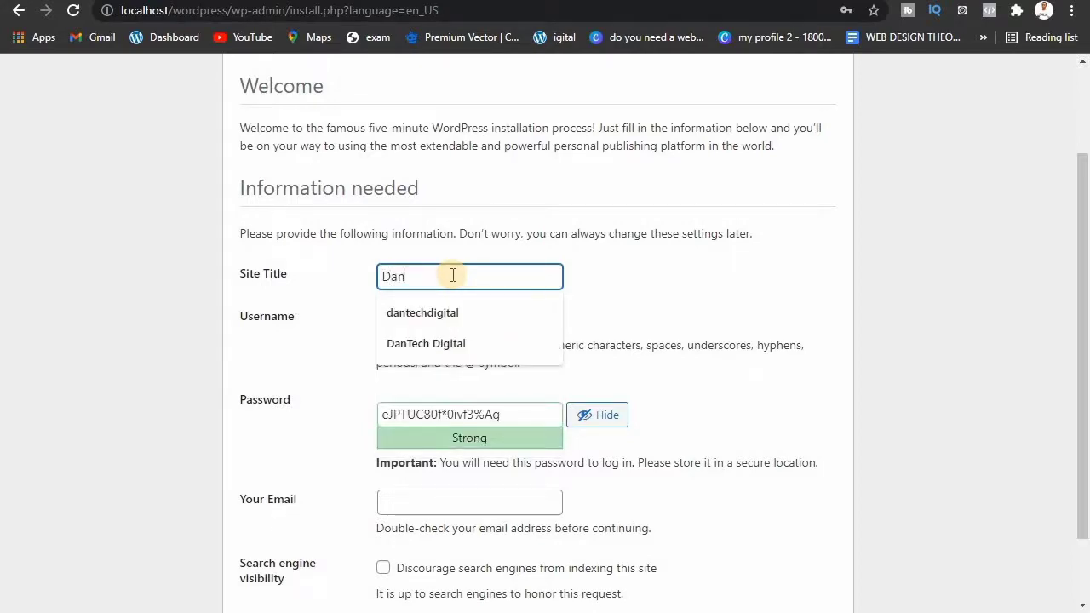
text(Tech)
click(641, 283)
click(515, 276)
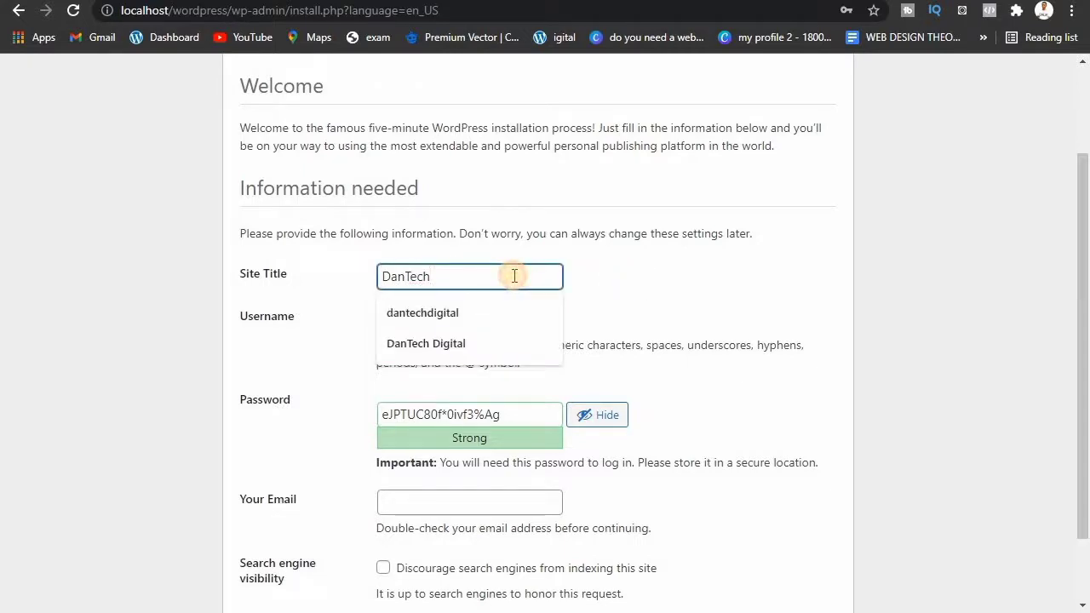
text(Sh)
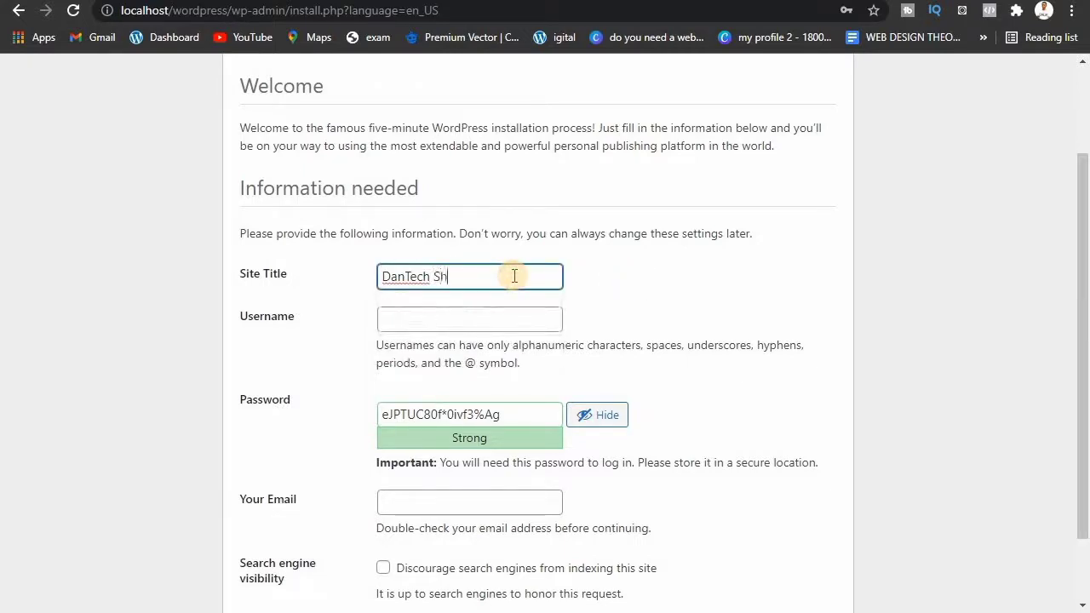
text(opping)
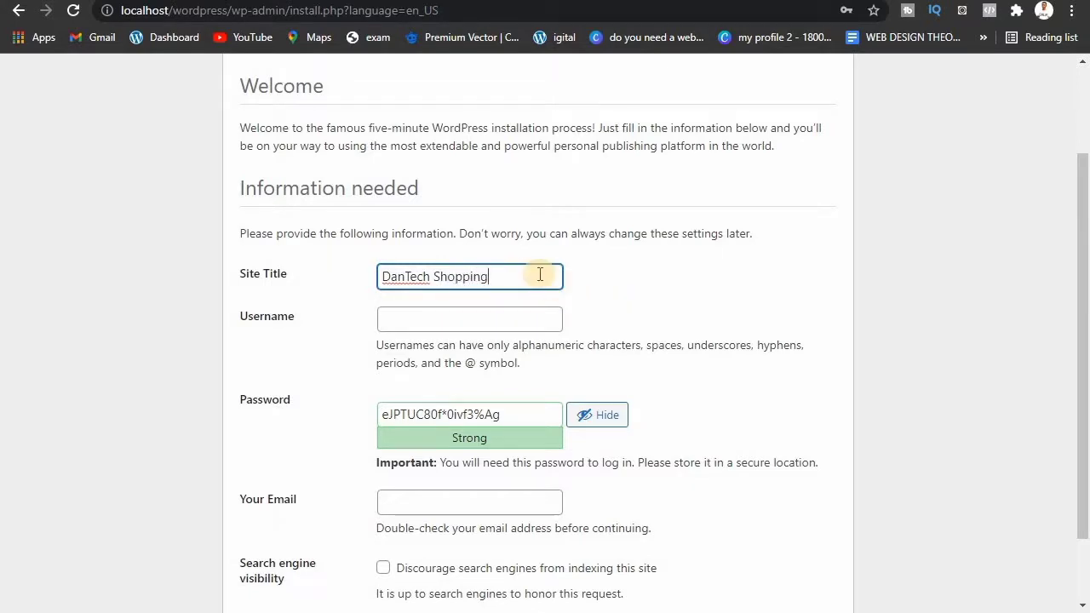
click(520, 315)
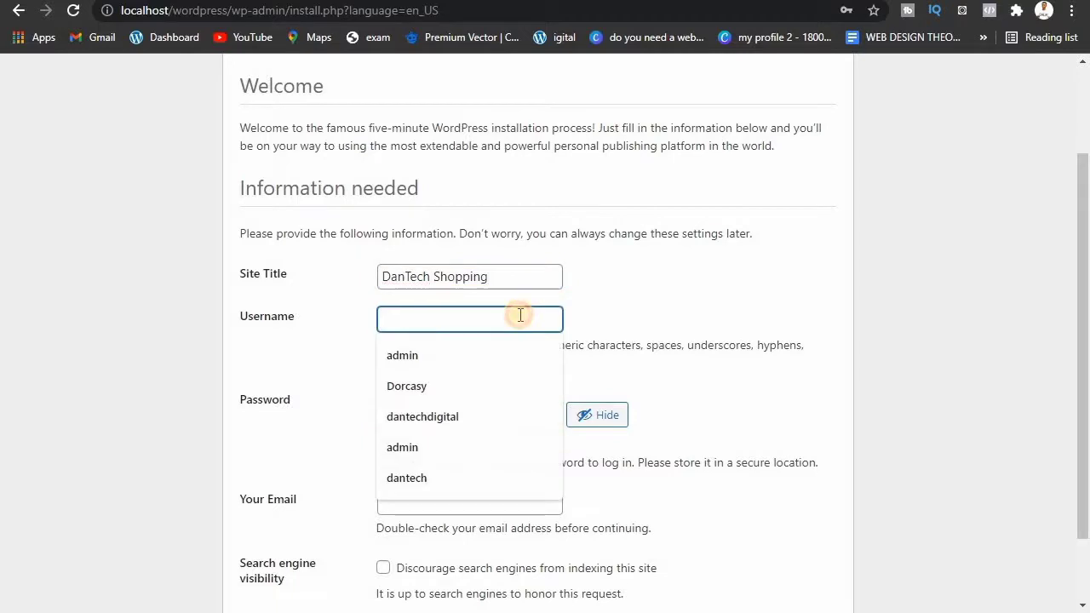
click(493, 351)
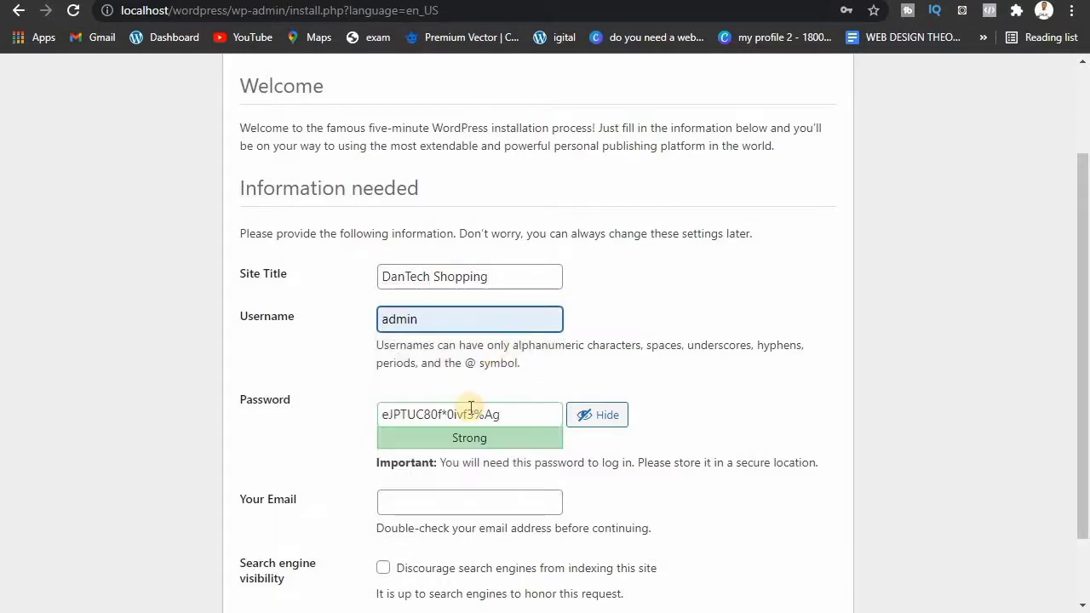
Step: Replace the generated password with a short weak administrator password
click(475, 413)
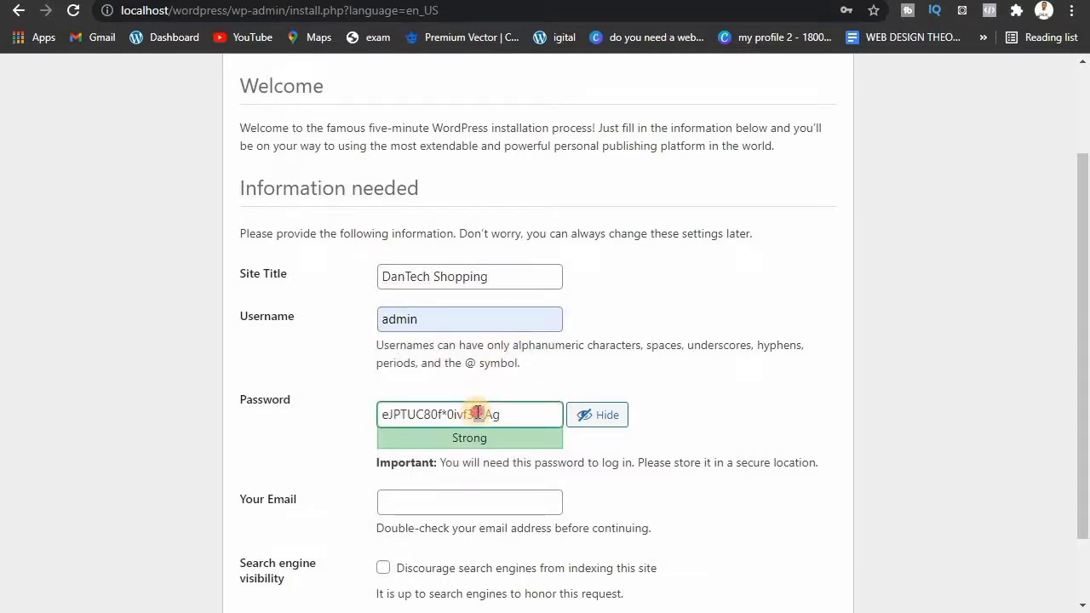
triple_click(478, 413)
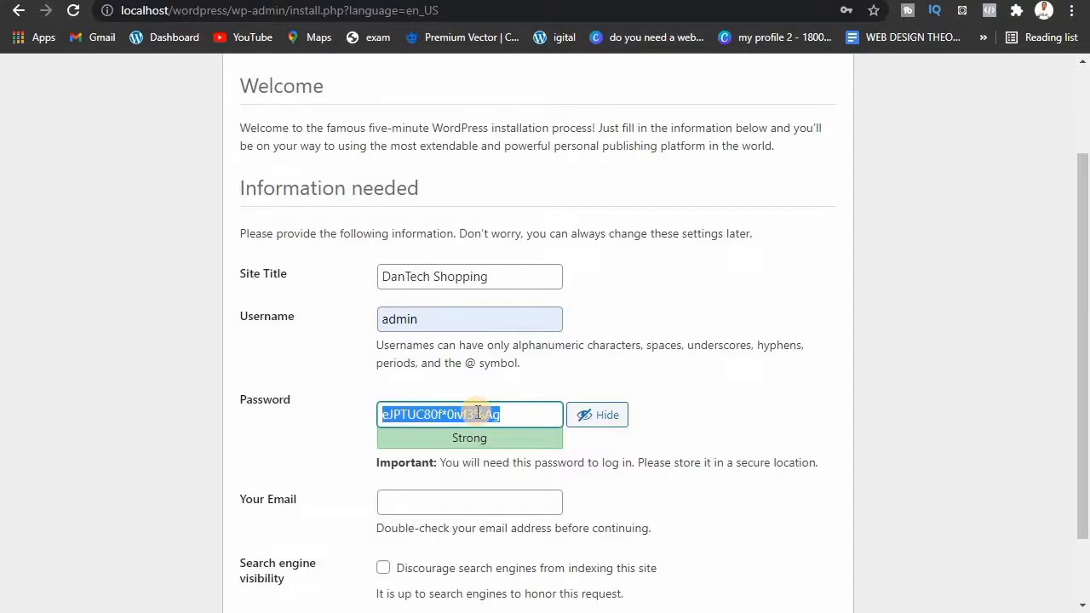
text(ad)
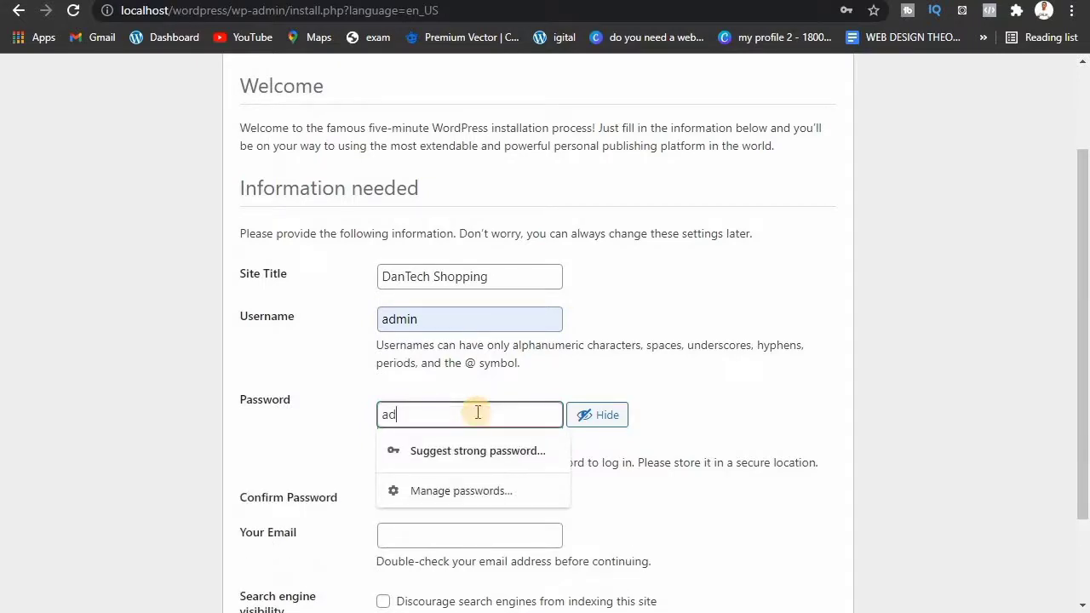
text(min)
click(668, 361)
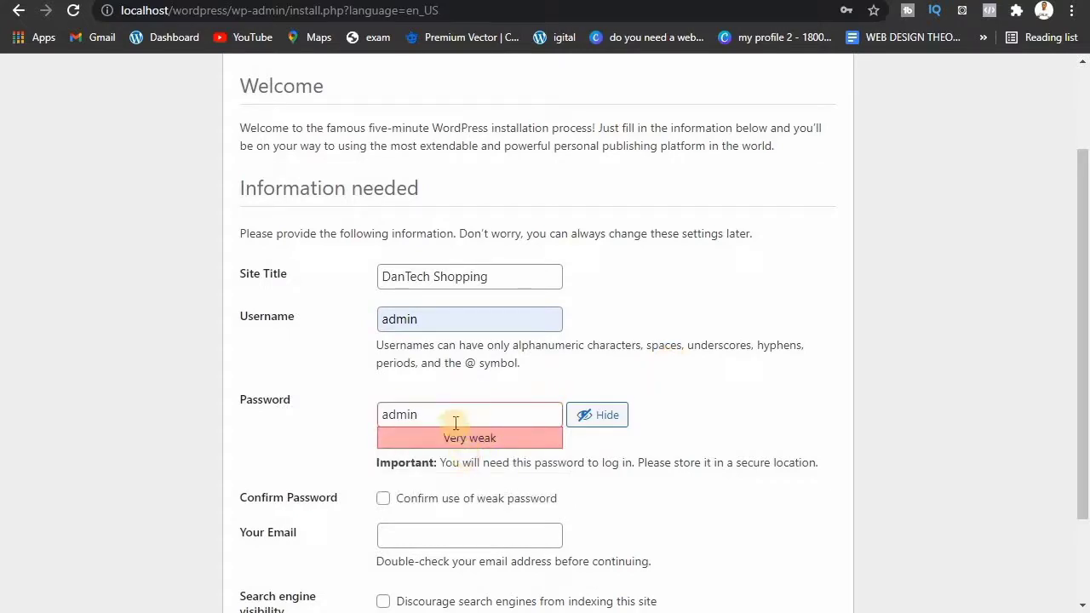
click(385, 415)
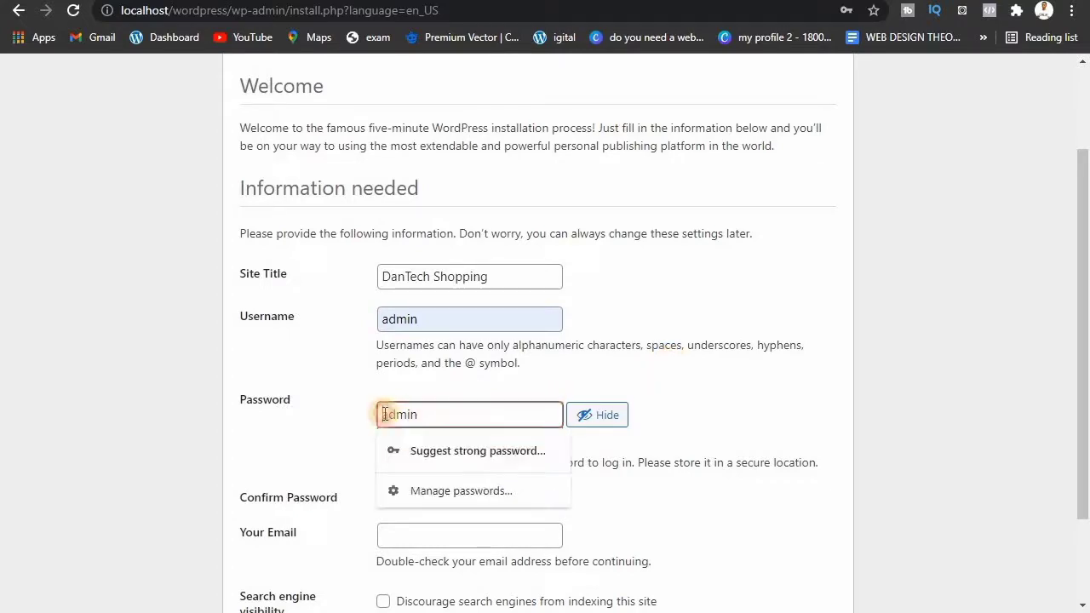
text(@)
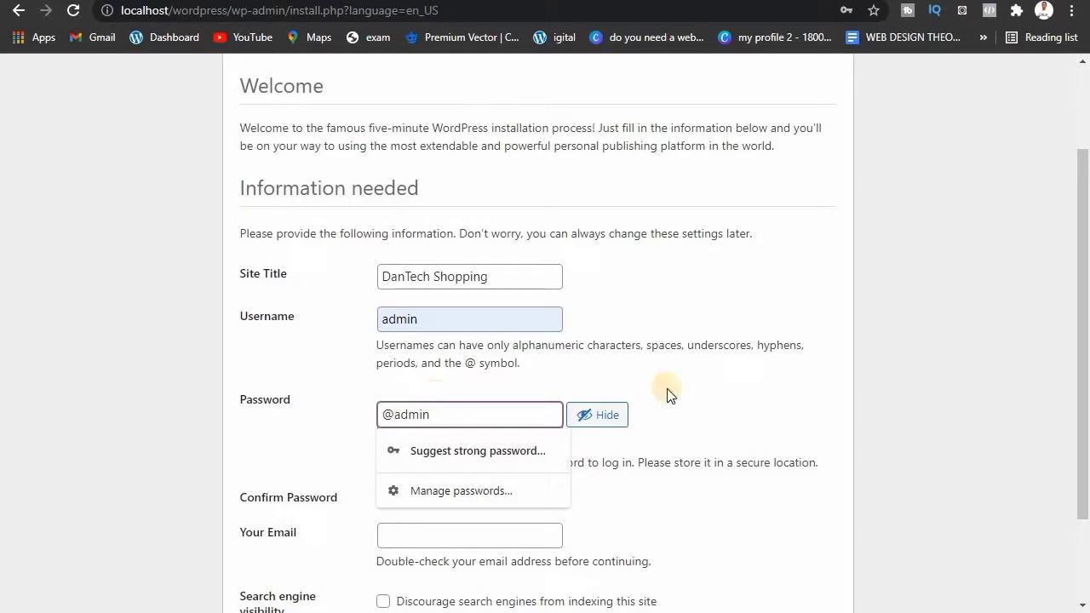
click(667, 389)
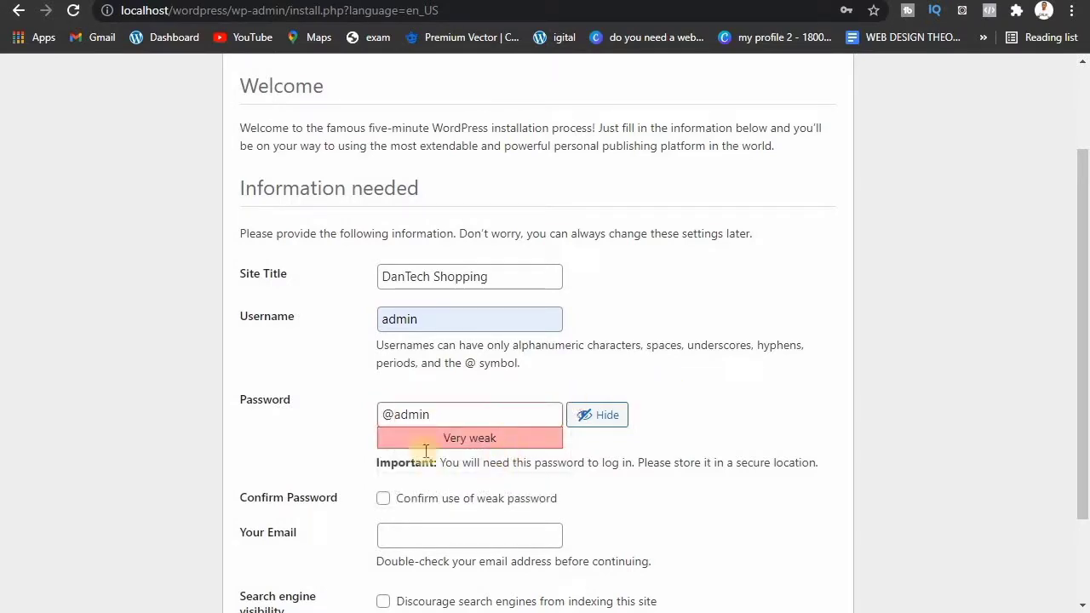
click(391, 415)
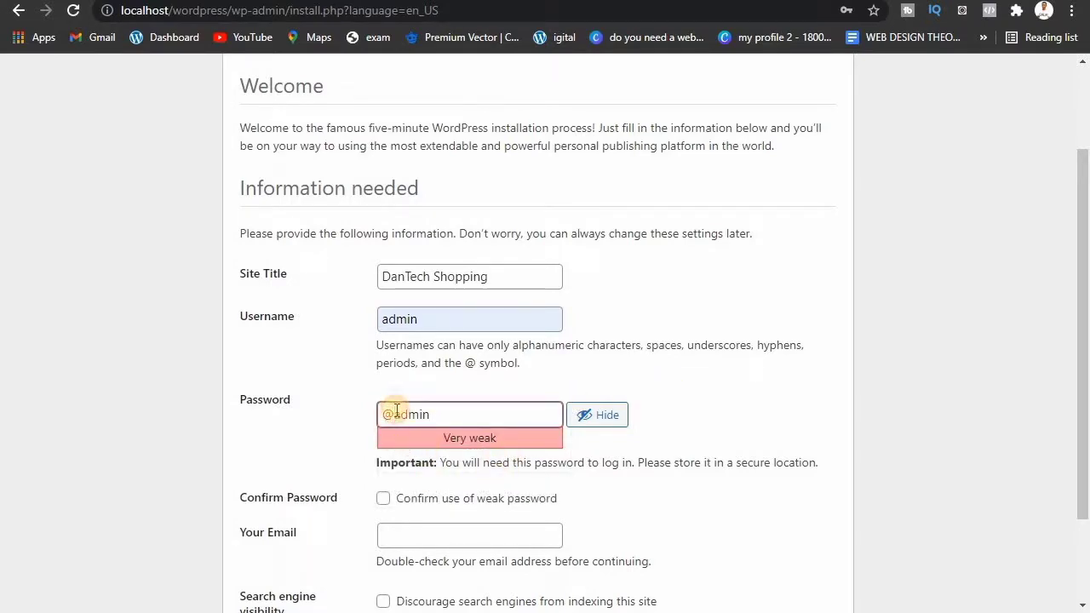
click(439, 410)
text(123)
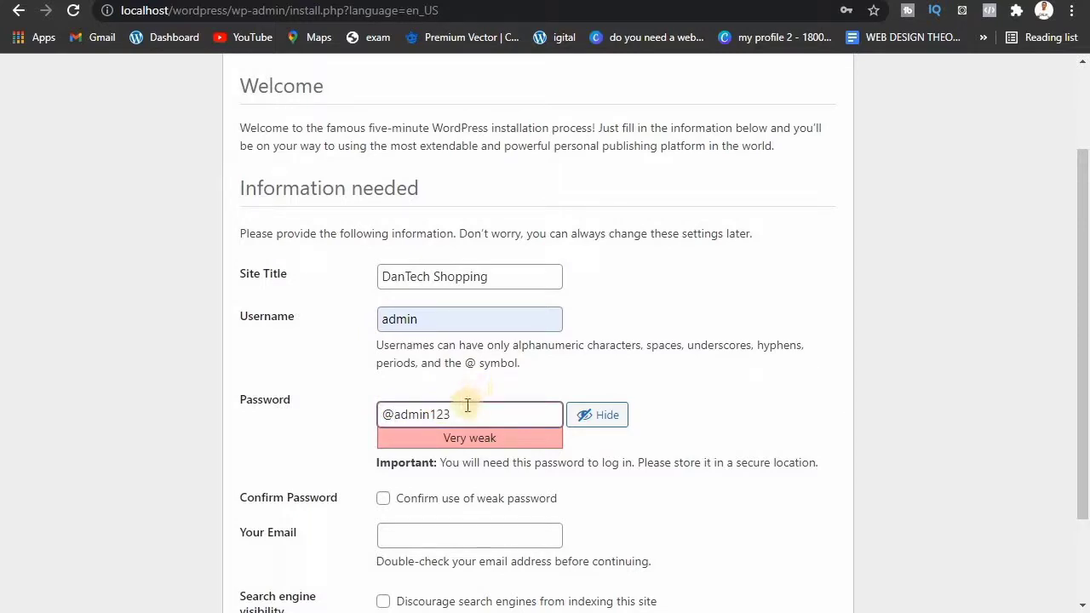
key(BackSpace)
key(BackSpace)
key(BackSpace)
click(391, 415)
key(BackSpace)
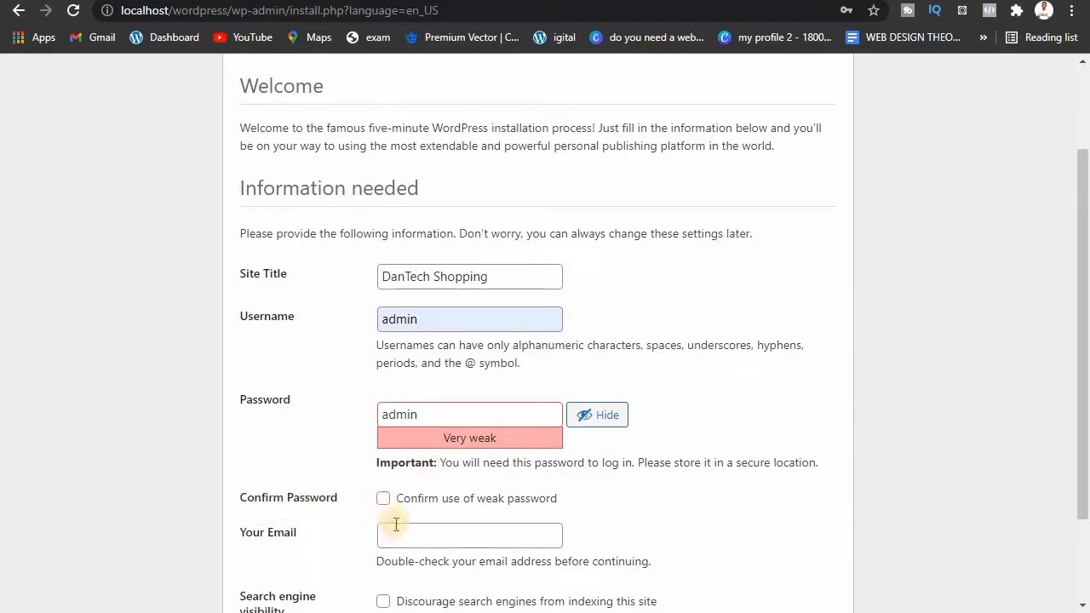
Step: Confirm use of the weak password and fill in the saved administrator email
click(385, 501)
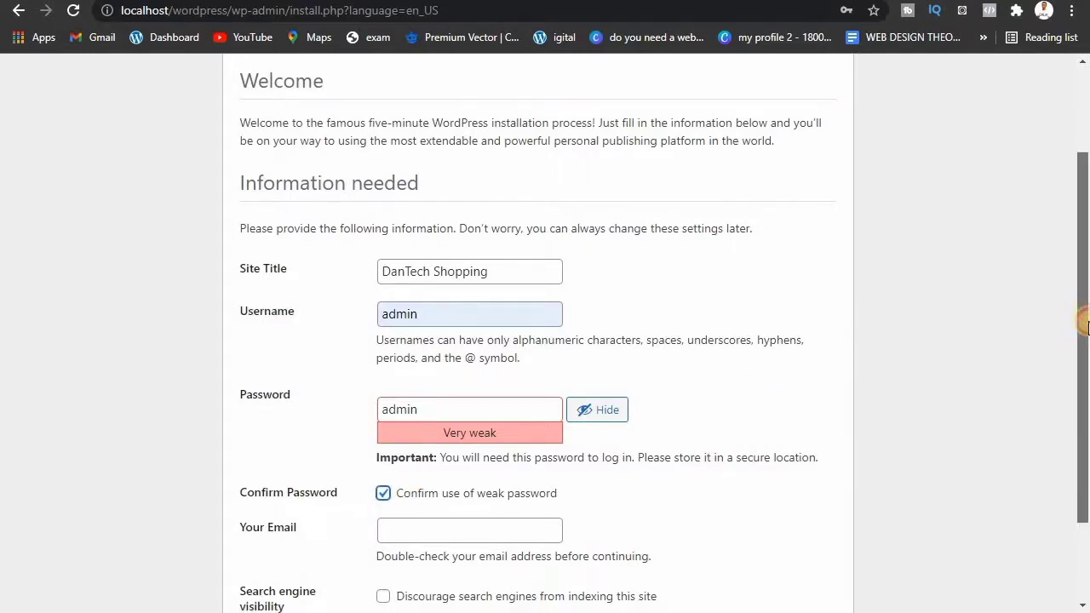
scroll(442, 409, down, 1)
click(409, 438)
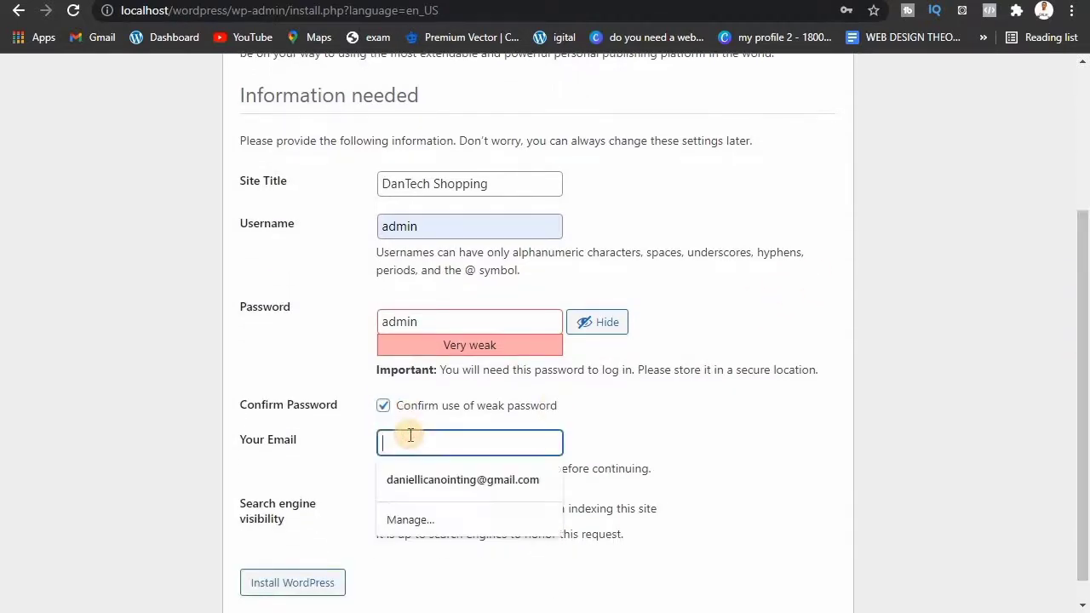
click(416, 475)
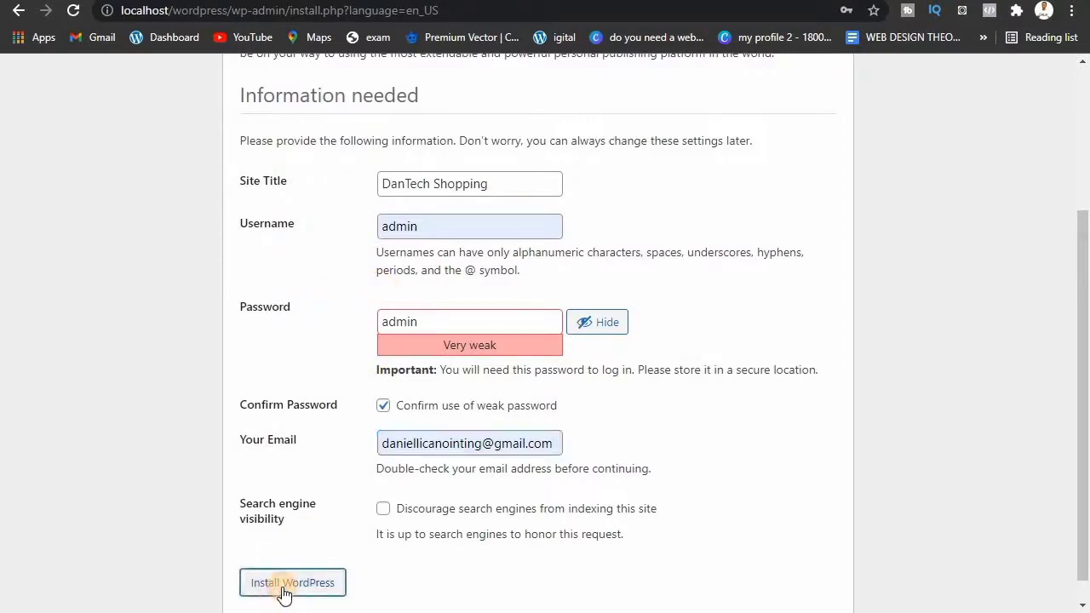
Step: Install WordPress with the entered details and close Chrome's password-breach warning
click(283, 584)
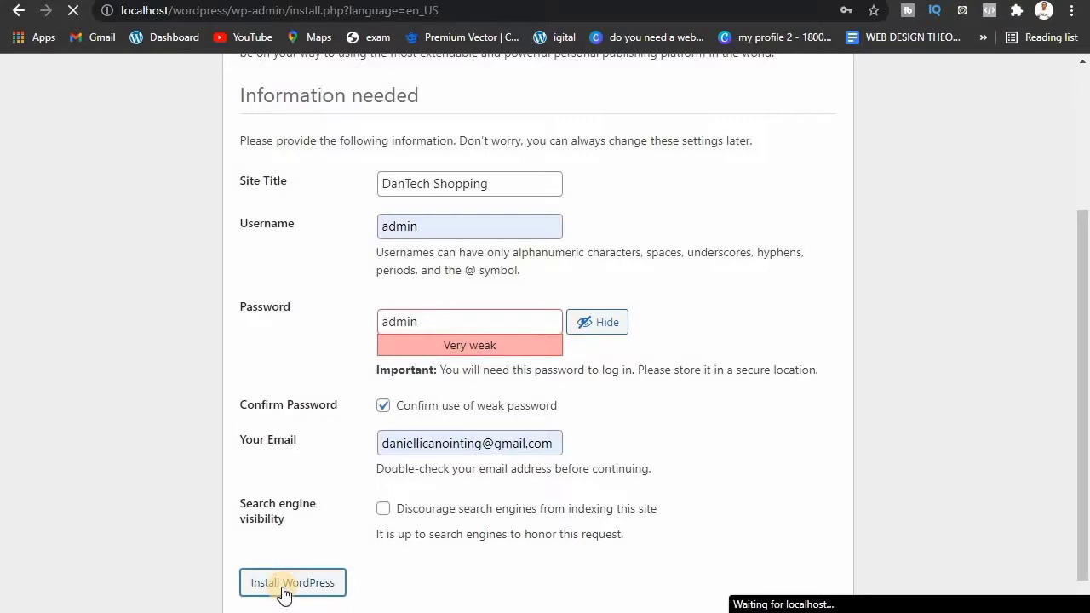
click(282, 586)
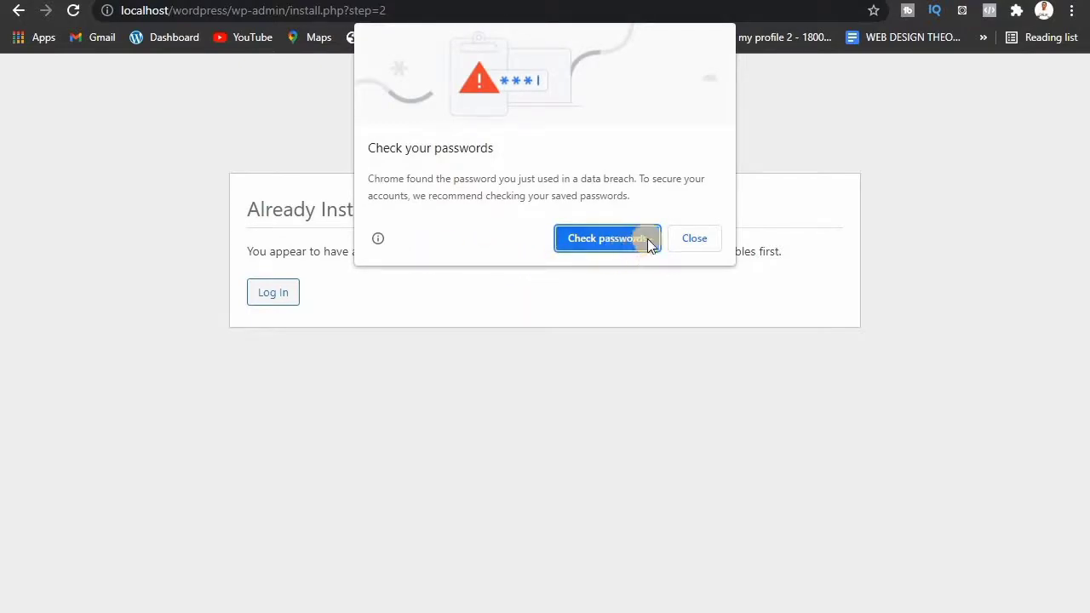
click(681, 245)
click(678, 241)
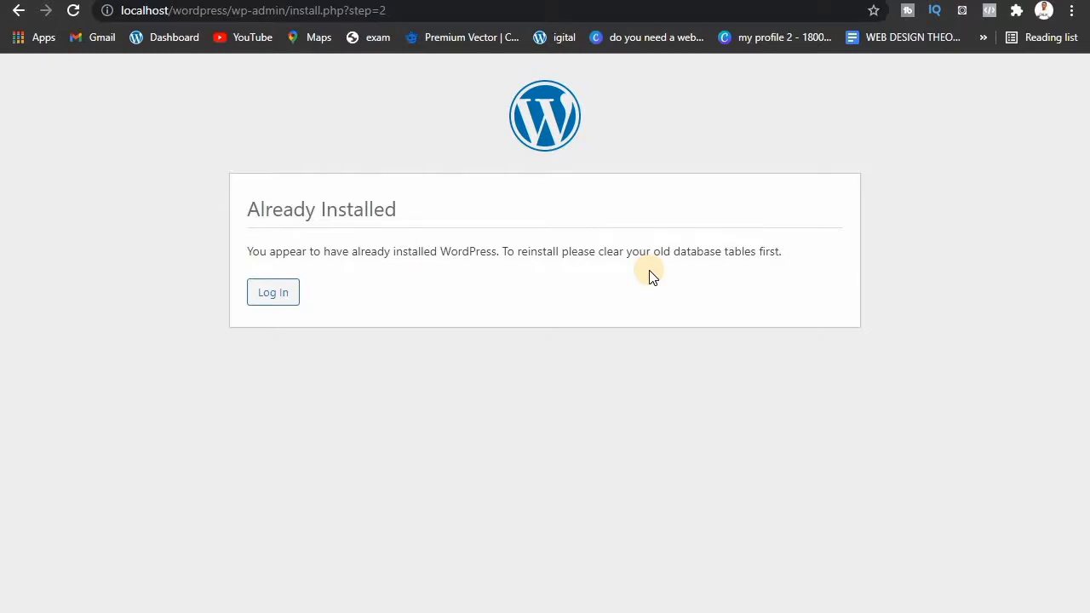
Step: Submit the WordPress admin login, then open the XAMPP dashboard via Apache's Admin button
click(287, 292)
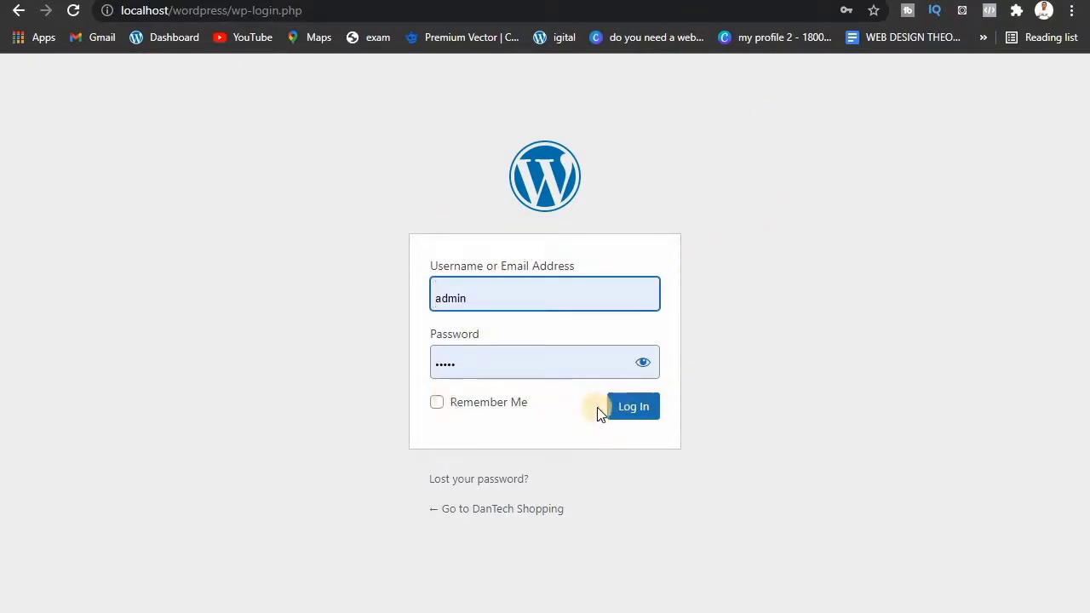
click(645, 408)
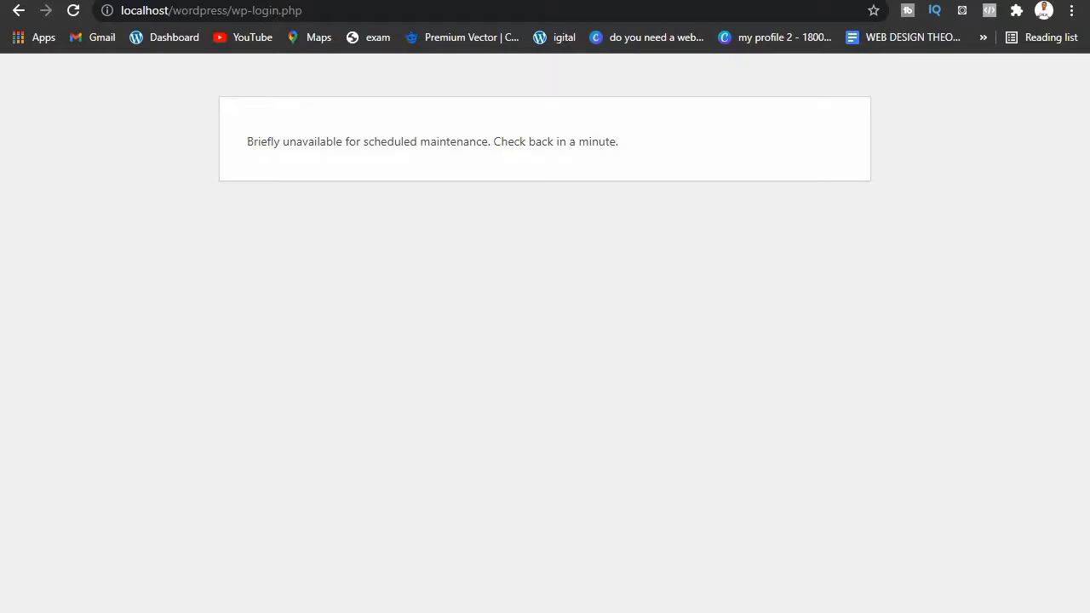
key(alt+Tab)
click(603, 215)
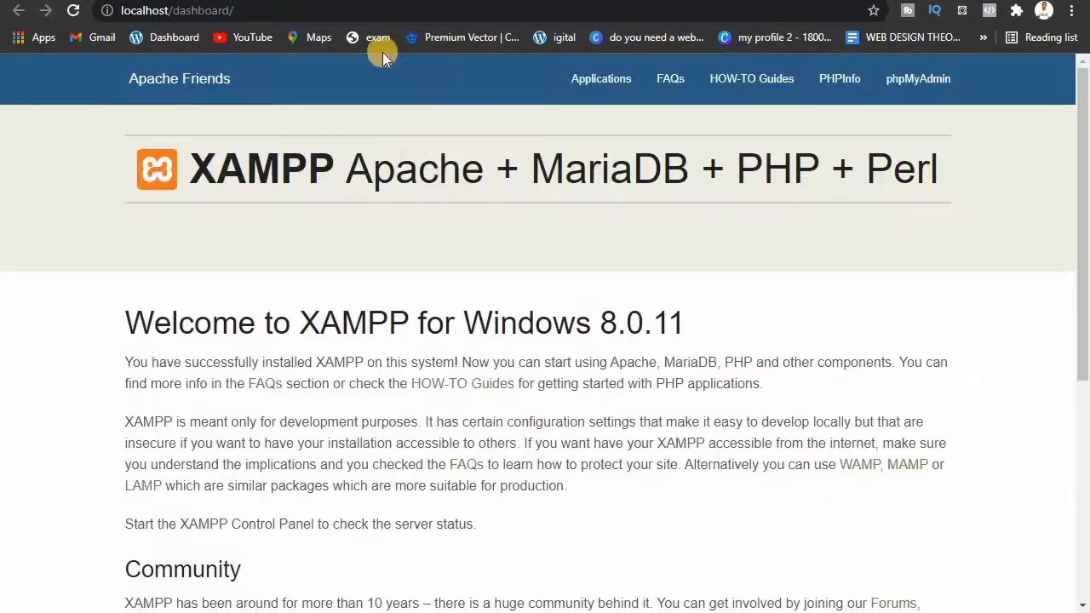
Step: Load localhost/wordpress and scroll through the DanTech Shopping front page
click(255, 10)
click(254, 10)
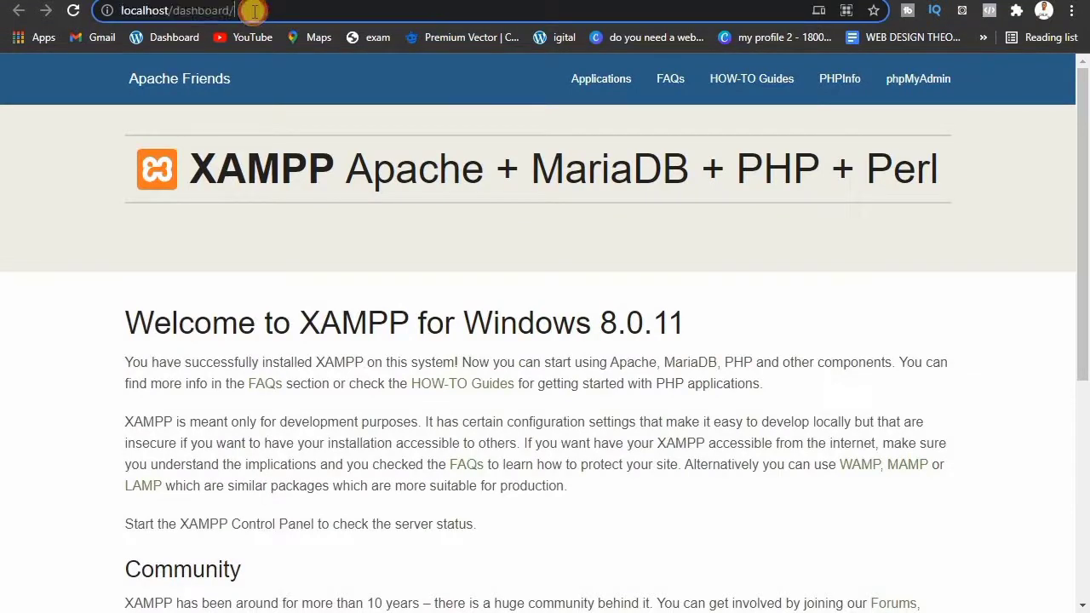
key(BackSpace)
key(BackSpace)
key(BackSpace)
key(BackSpace)
key(BackSpace)
key(BackSpace)
key(BackSpace)
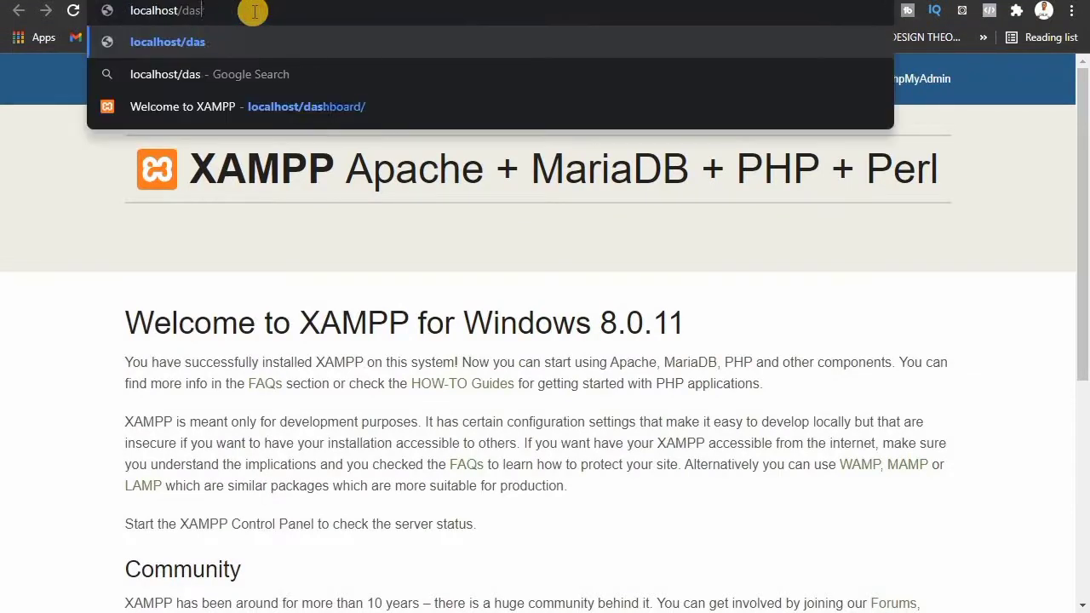
key(BackSpace)
key(BackSpace)
key(BackSpace)
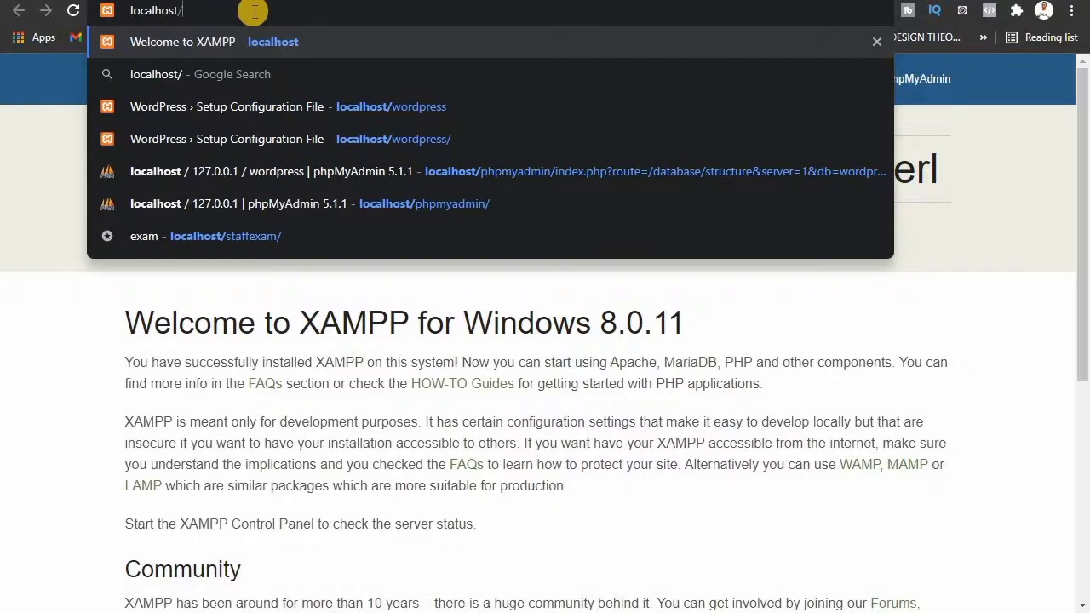
text(word)
key(Return)
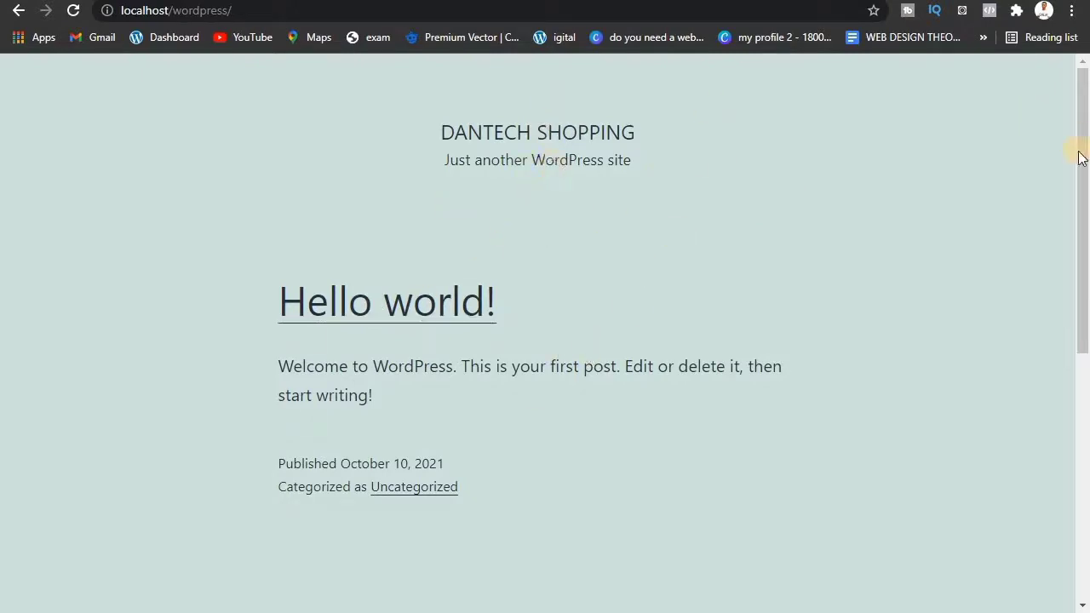
scroll(1068, 256, down, 5)
drag(1068, 178, 1083, 66)
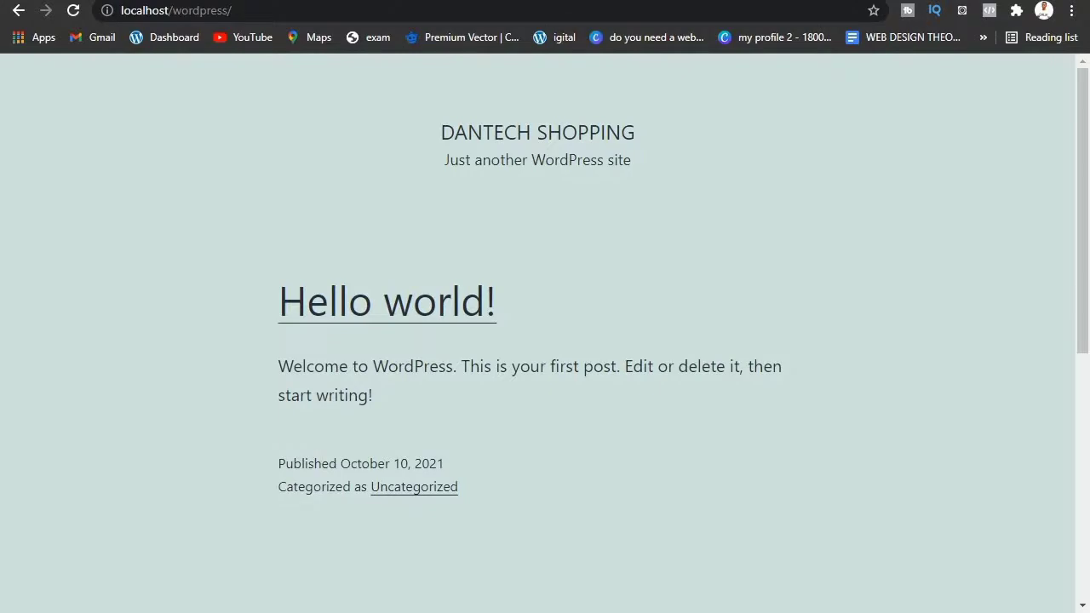
Step: Minimize the XAMPP Control Panel and return to the wp-login.php tab
key(alt+Tab)
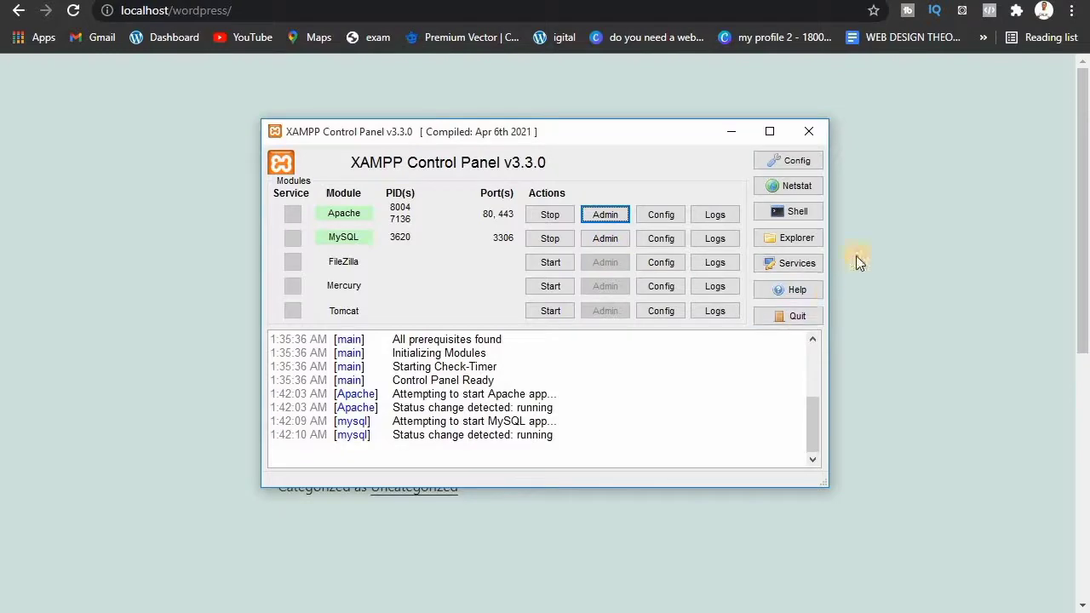
click(723, 136)
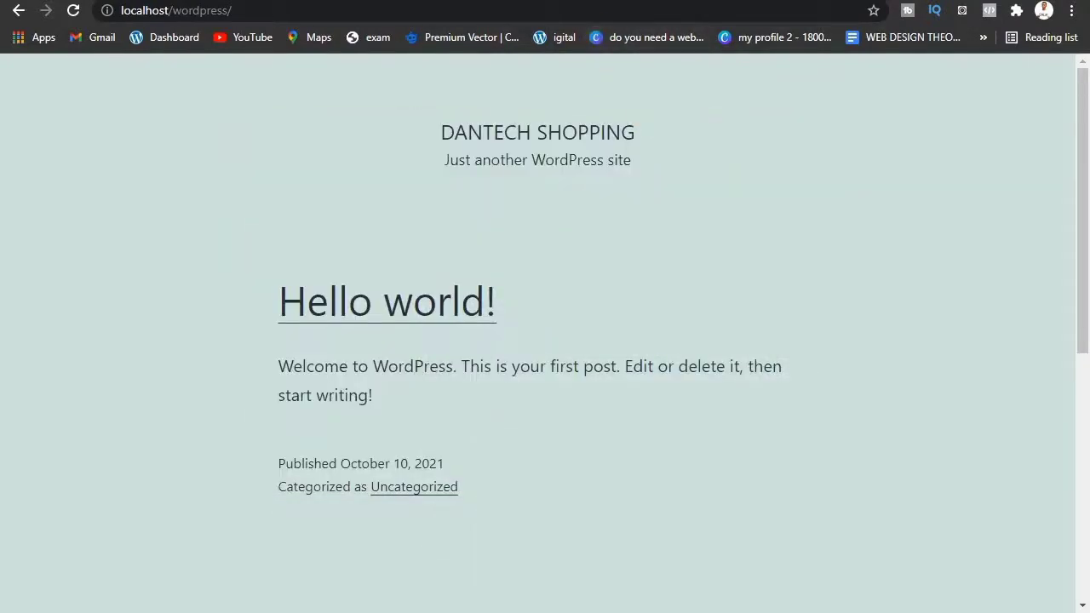
click(553, 1)
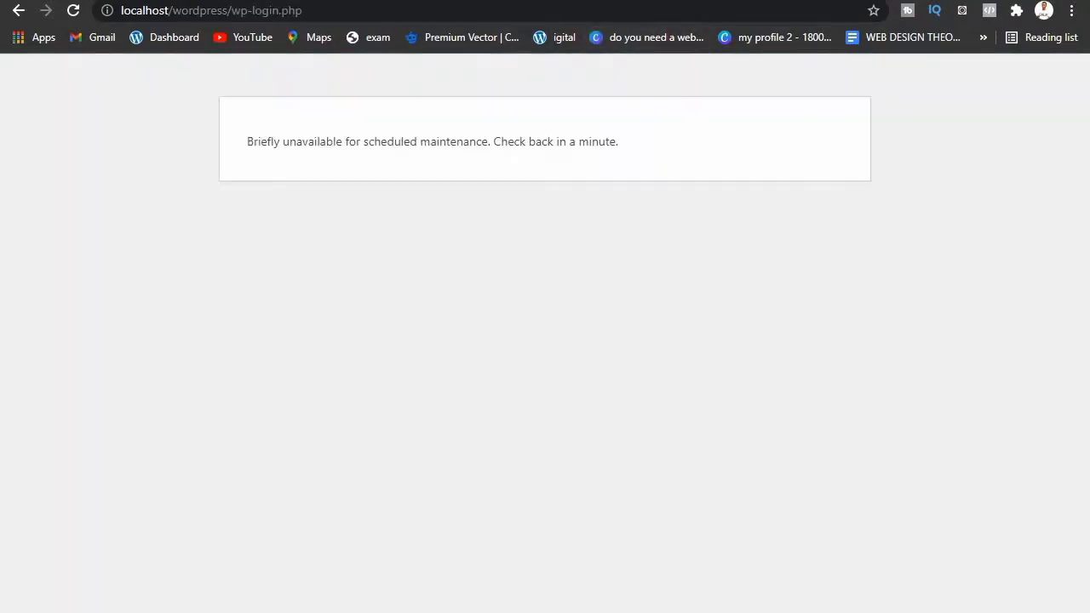
Step: Reload the login page and confirm form resubmission to reach the admin Dashboard
click(74, 11)
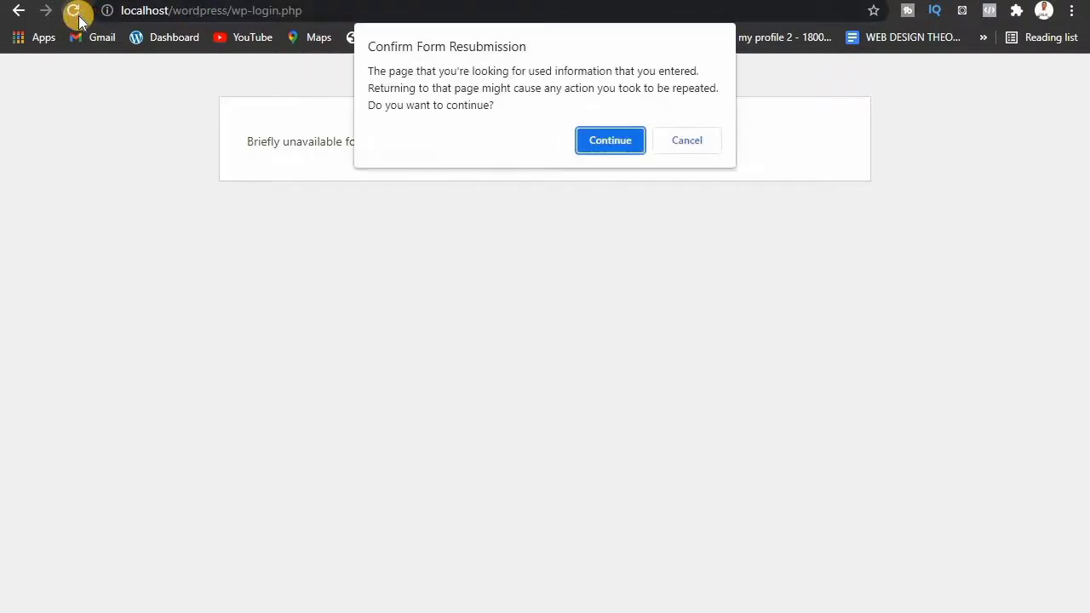
click(589, 139)
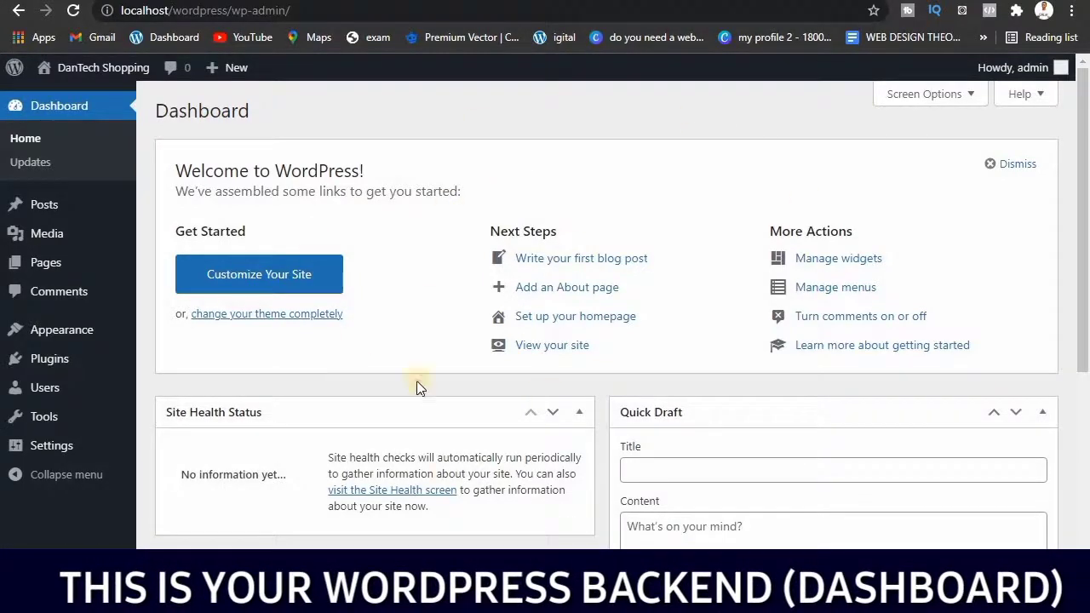
mouse_move(32, 432)
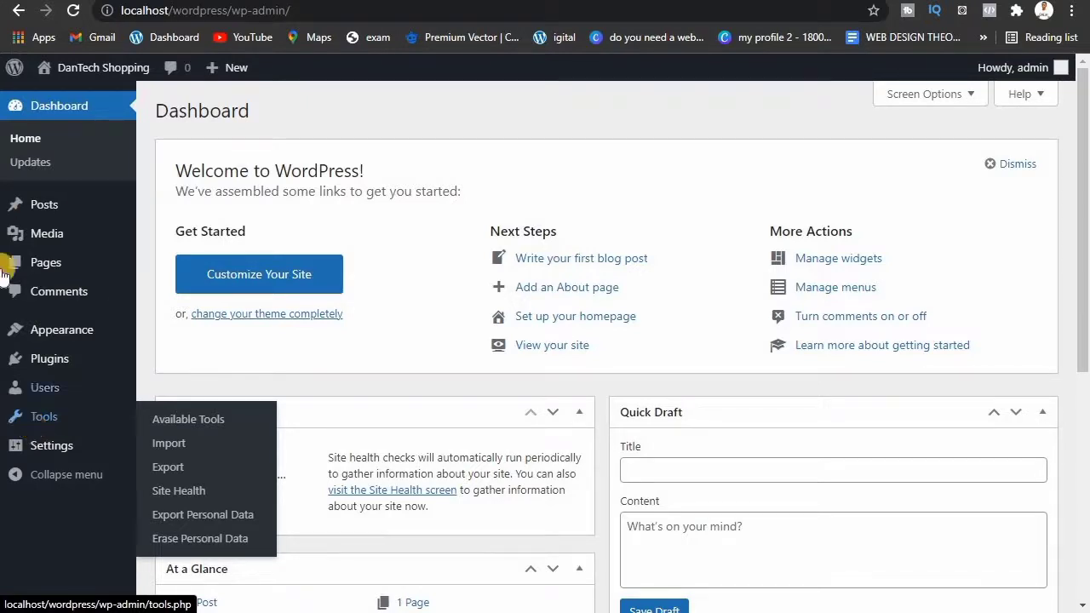
Step: Open the DanTech Shopping front end in a new tab, view it, then return to the Dashboard
mouse_move(98, 67)
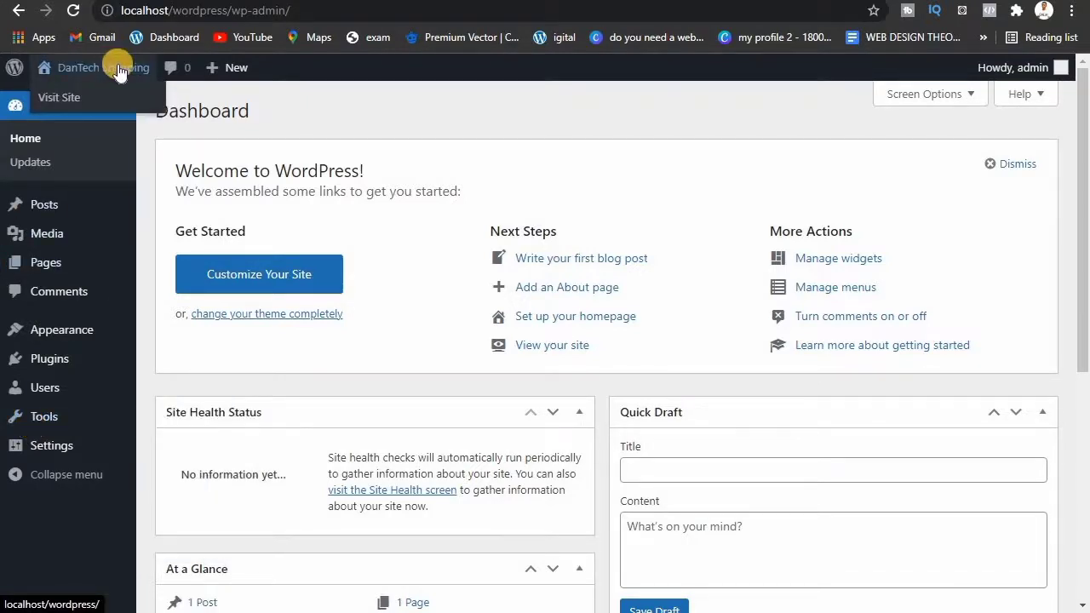
right_click(117, 65)
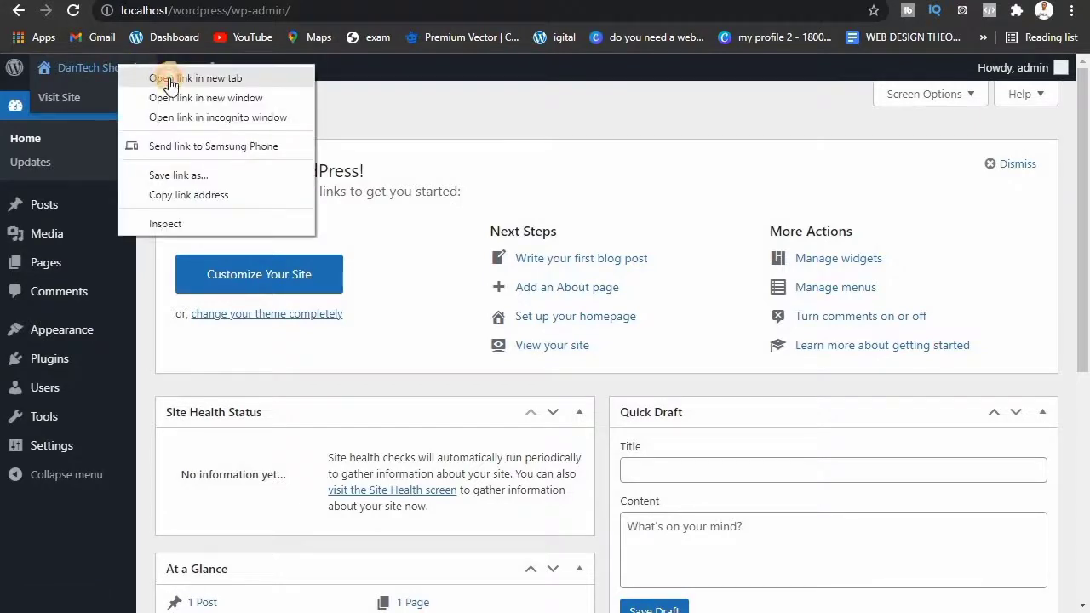
click(170, 78)
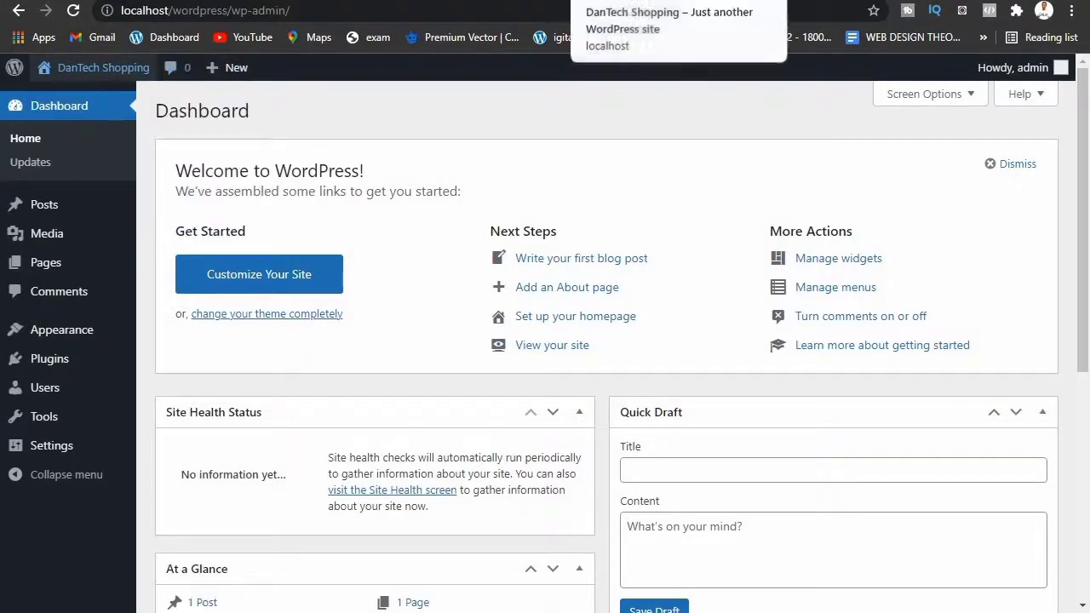
click(634, 2)
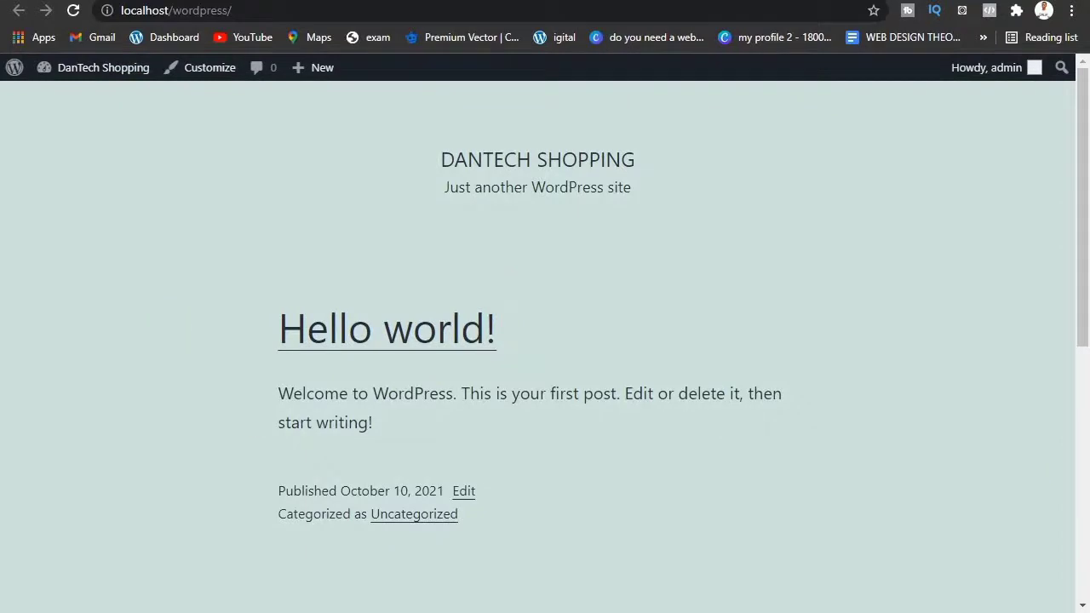
click(477, 1)
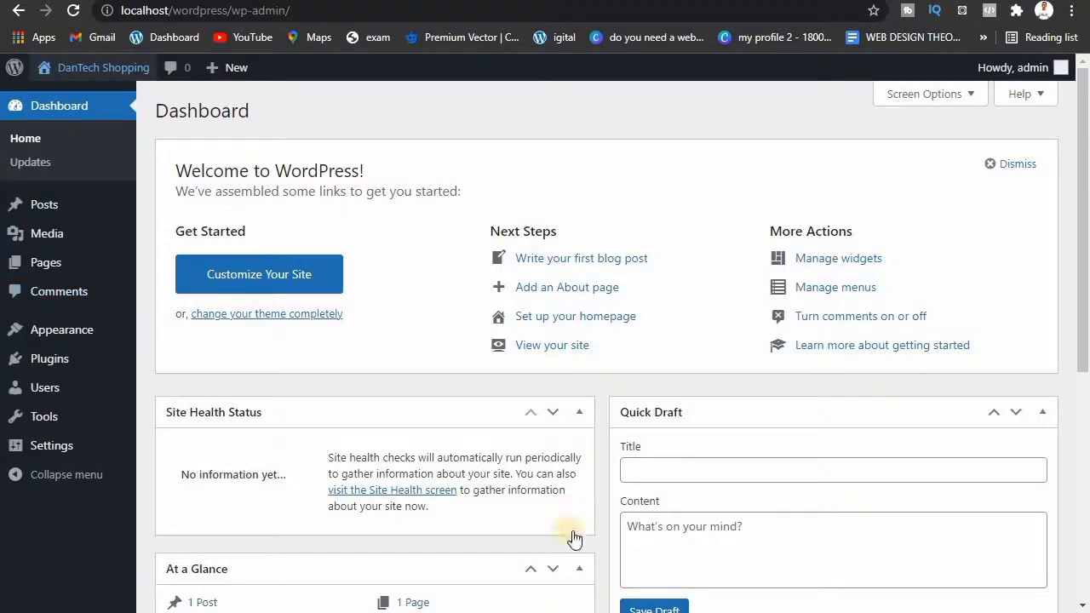
mouse_move(563, 612)
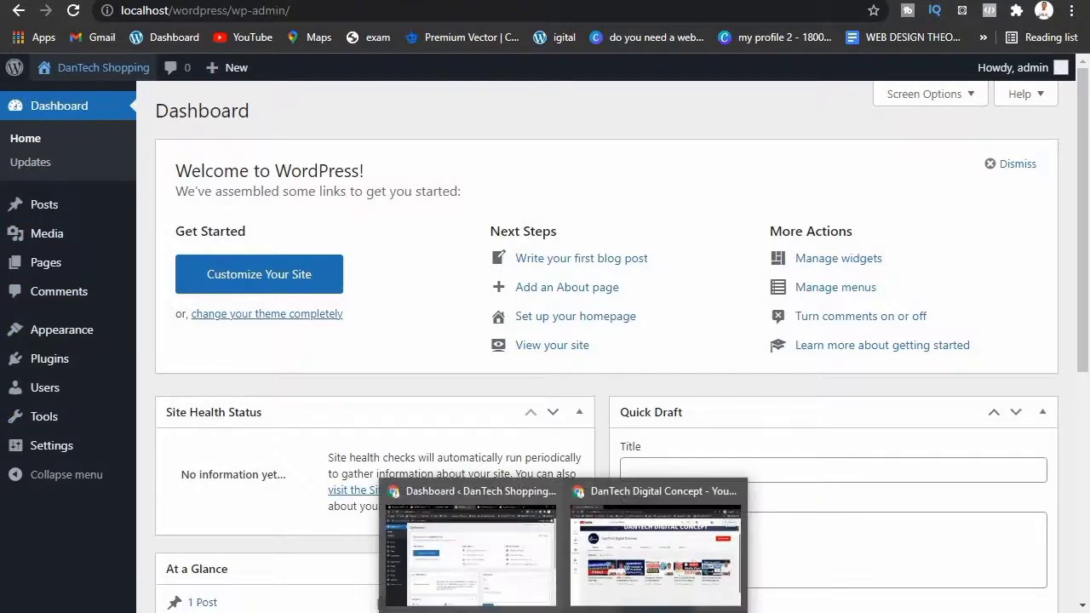
click(608, 571)
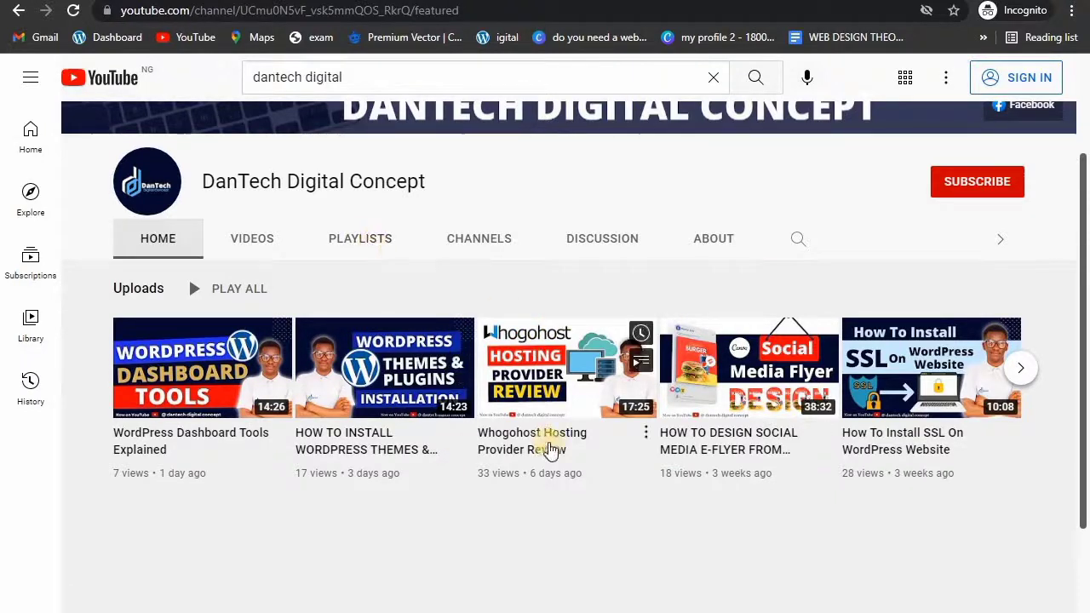
click(563, 611)
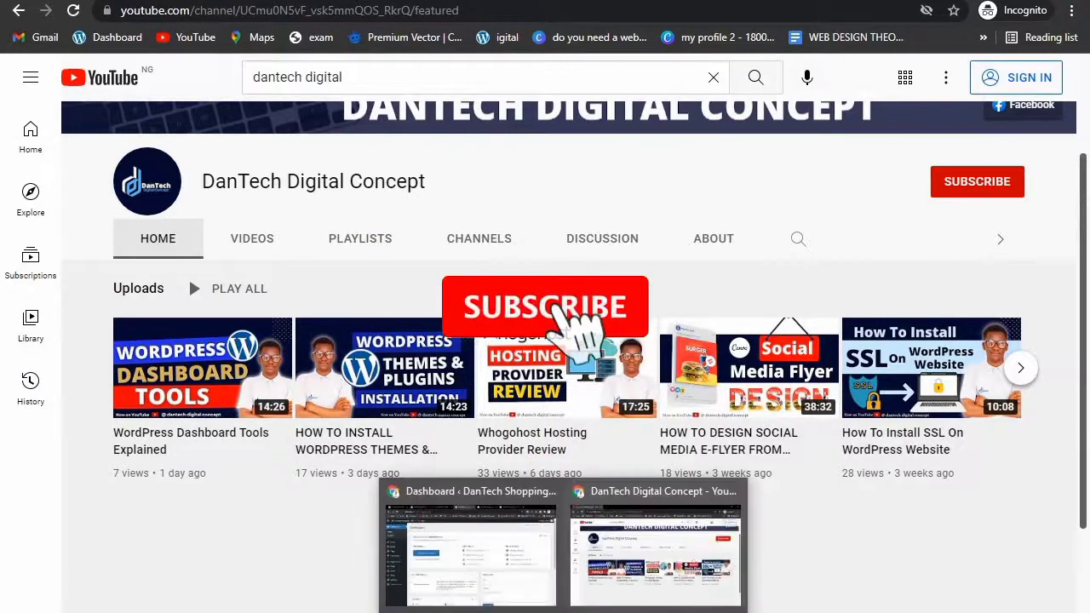
click(523, 579)
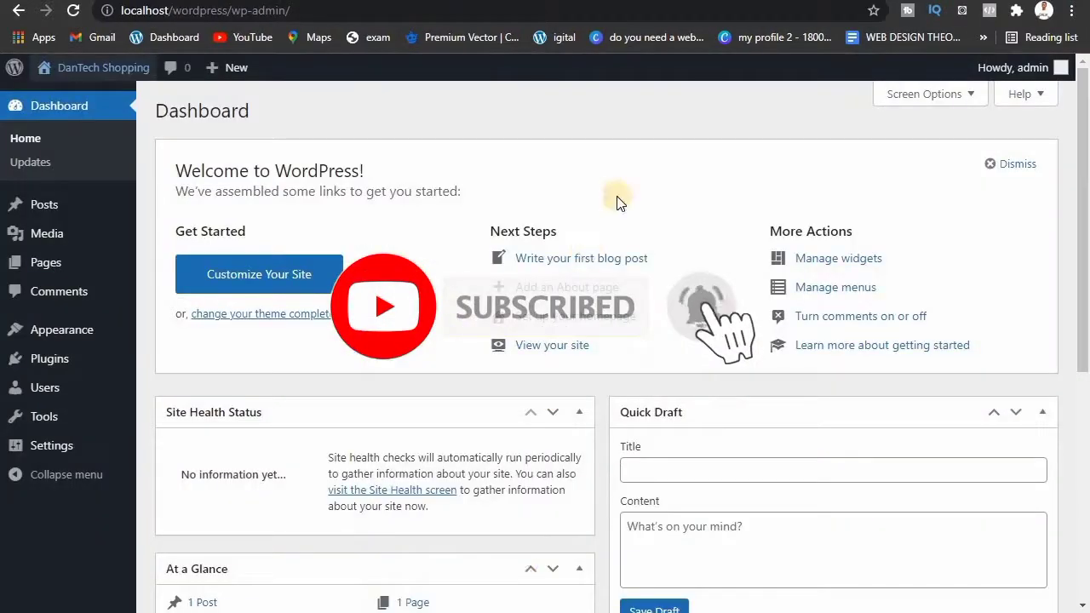